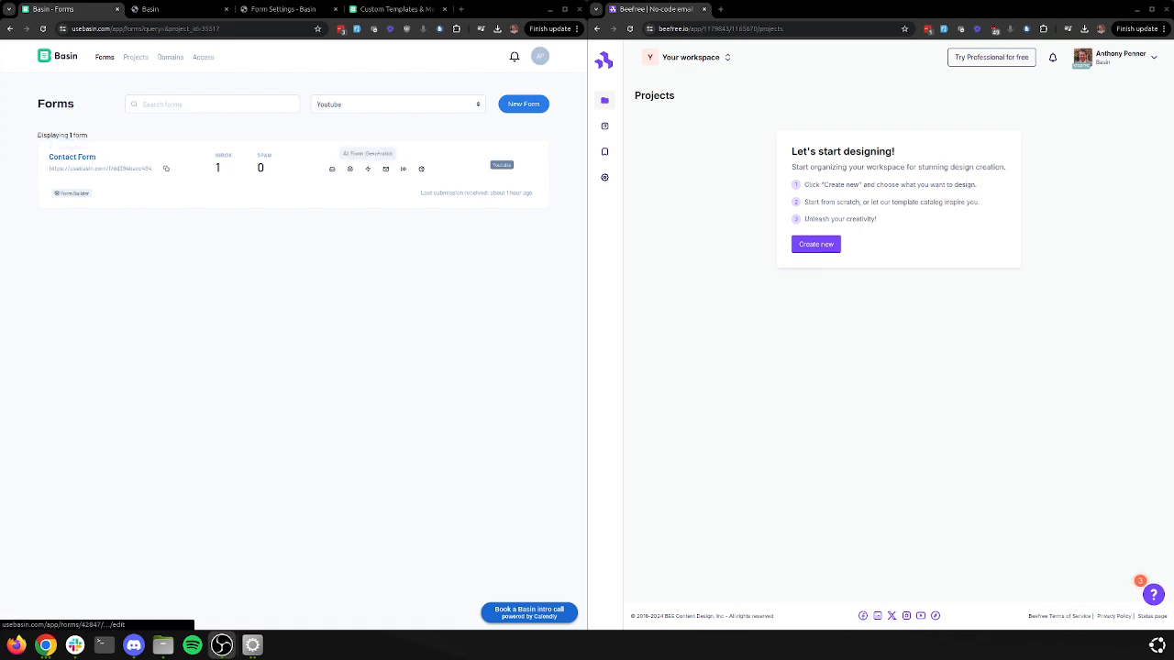
Review the Contact Form's notification, auto-response and confirmation email settings, then return to Forms
middle_click(386, 169)
key("ctrl+Tab")
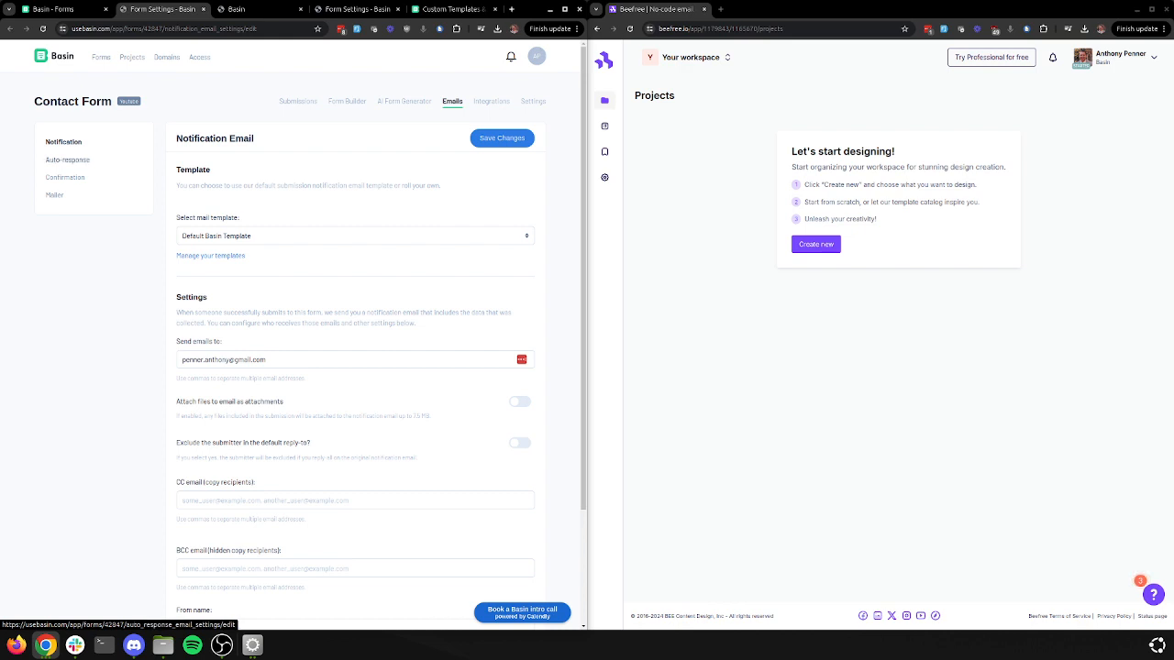
left_click(67, 160)
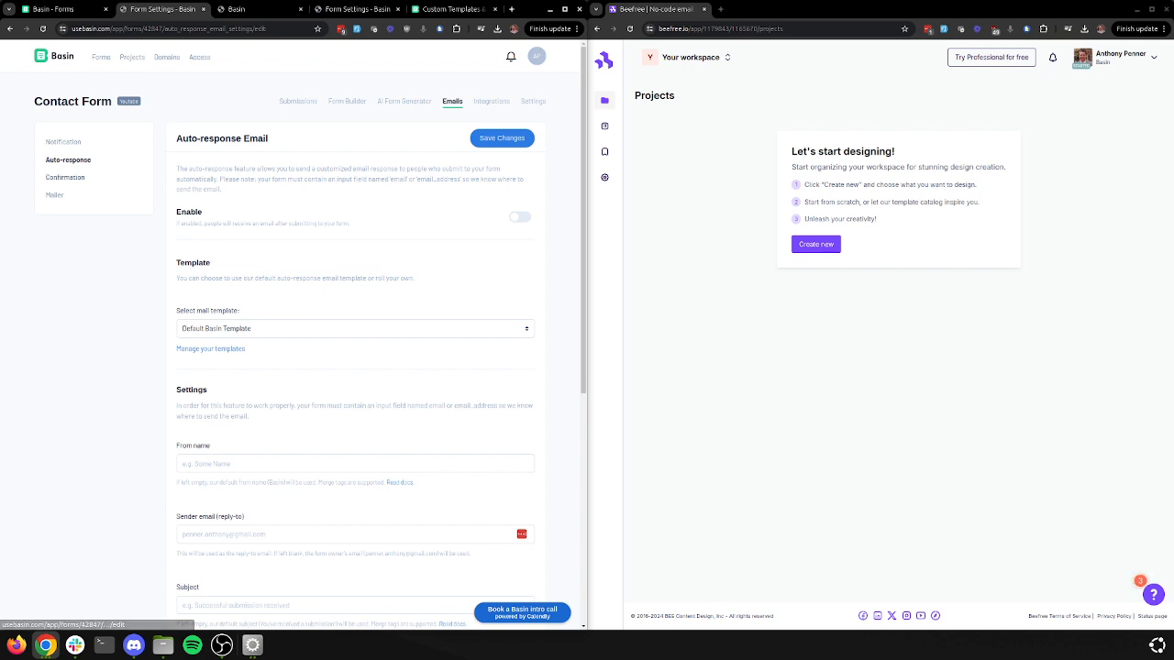
left_click(65, 177)
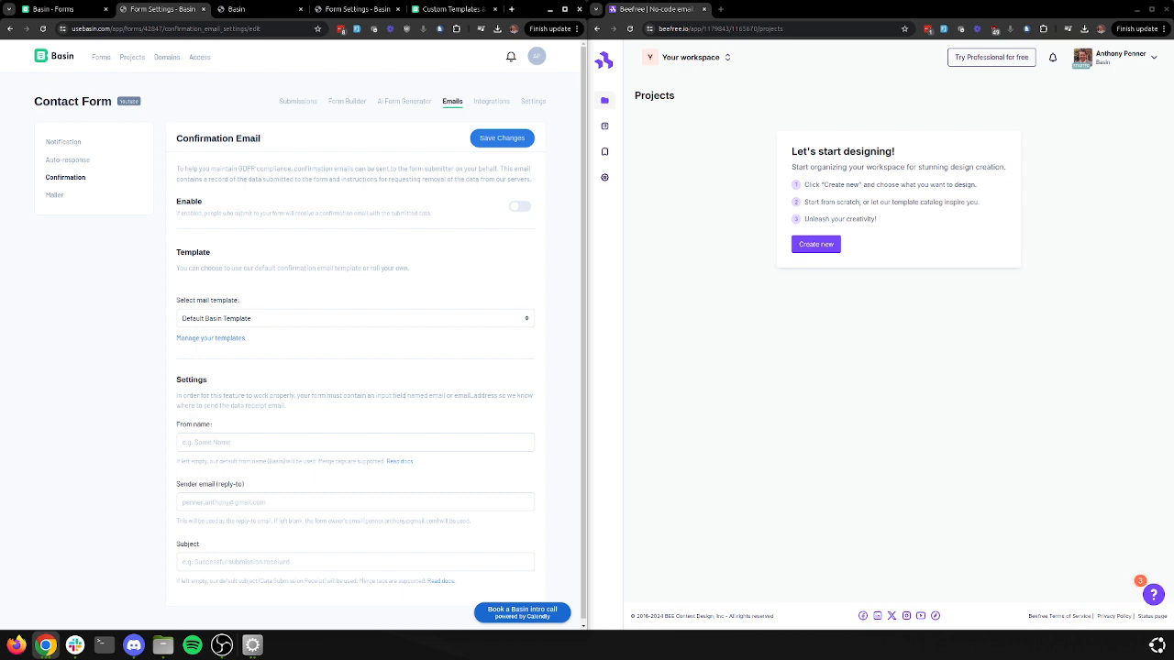
left_click(10, 29)
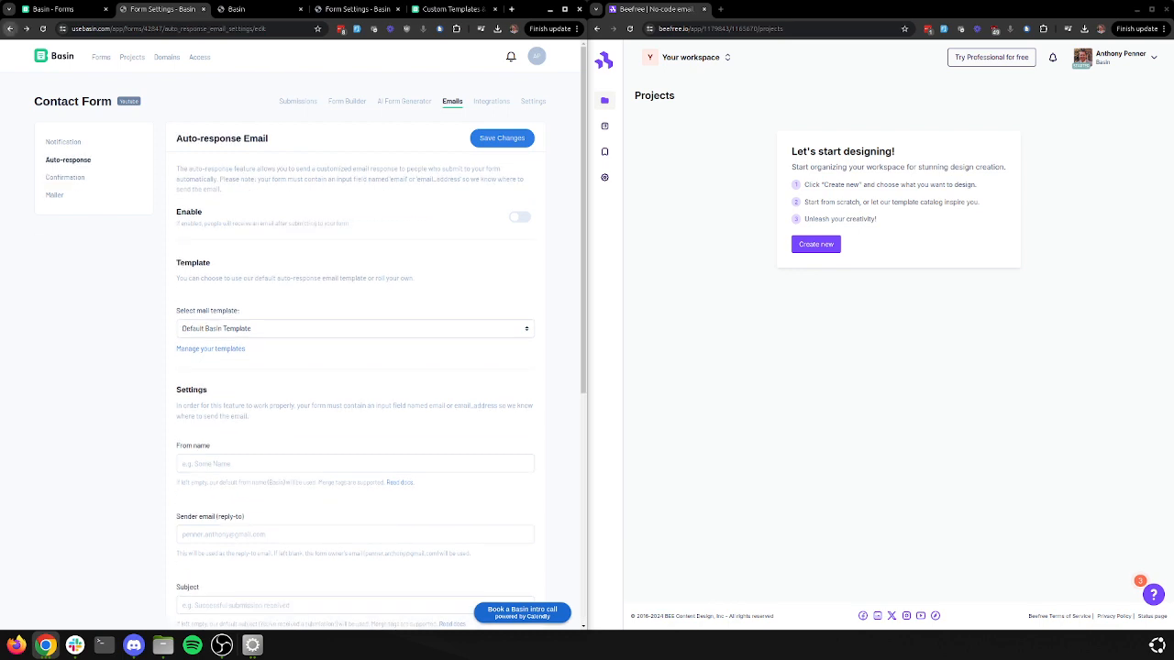
left_click(10, 29)
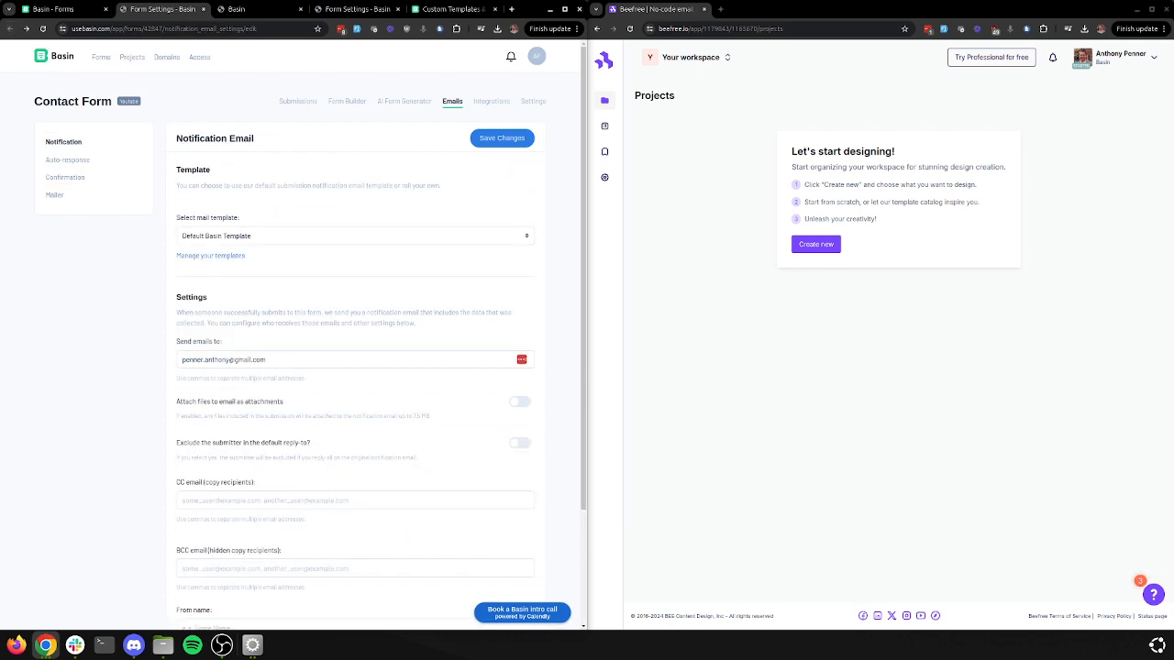
left_click(60, 10)
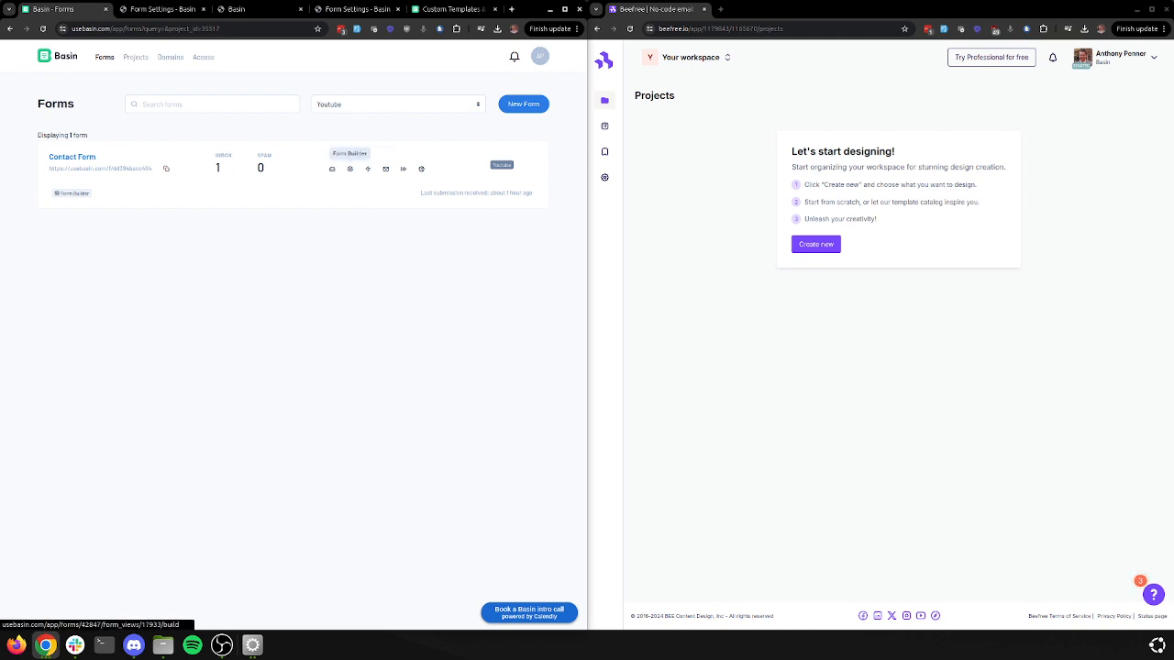
Glance at the Contact Form builder, then view the Aug 27 test submission in its inbox
left_click(349, 169)
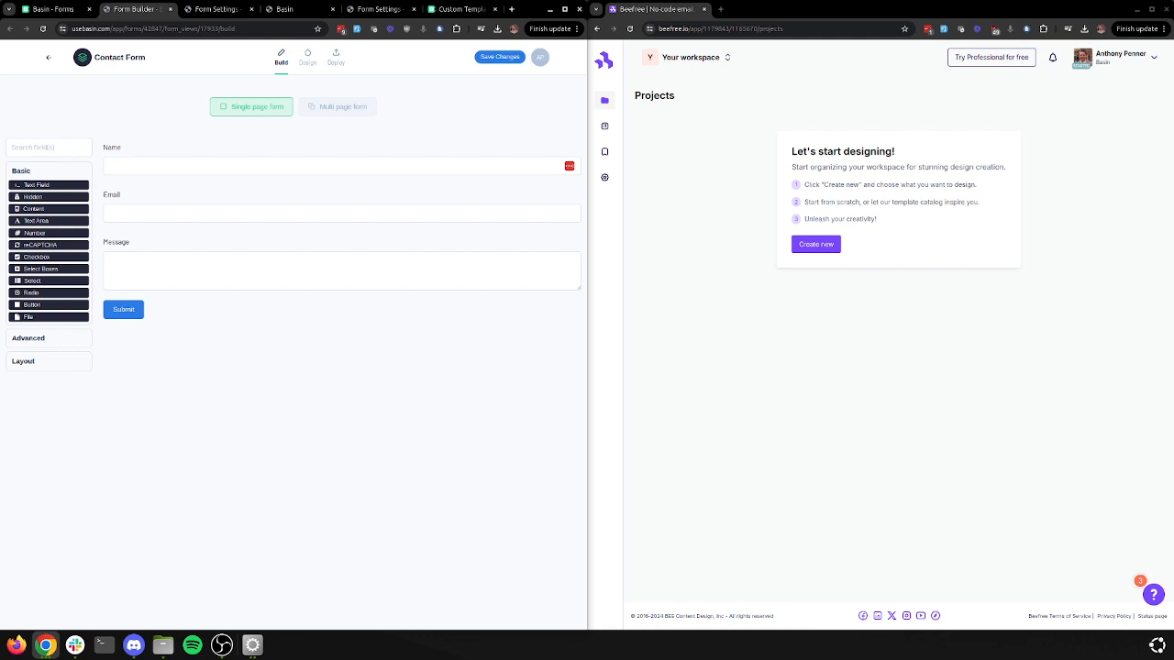
left_click(53, 9)
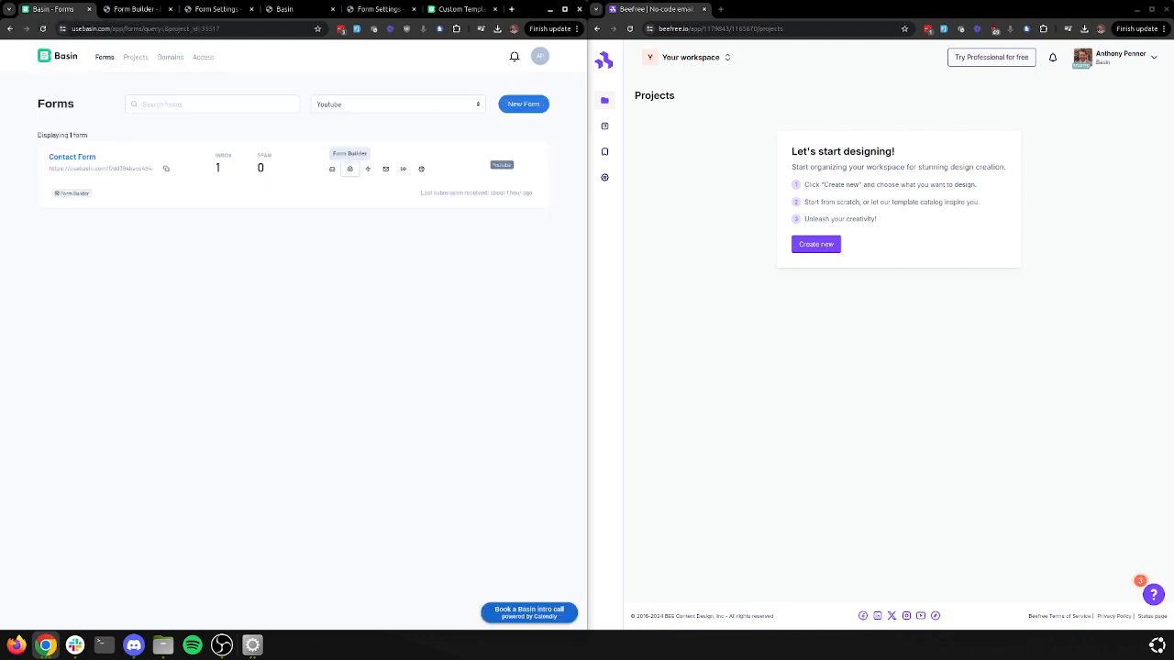
left_click(332, 169)
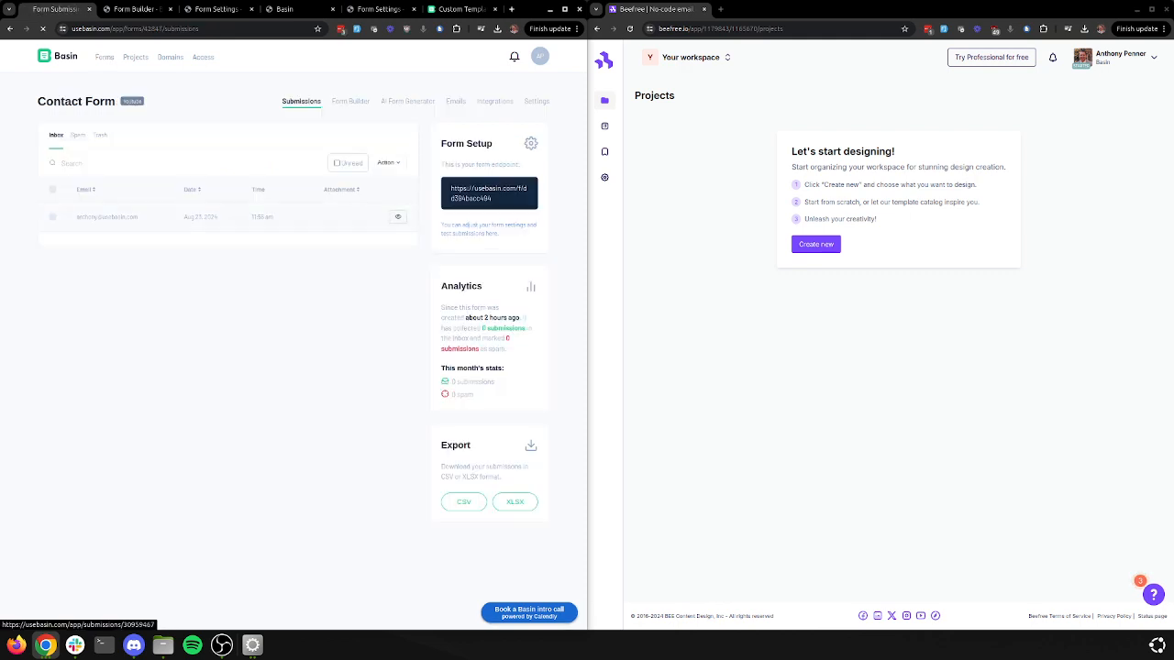
left_click(397, 216)
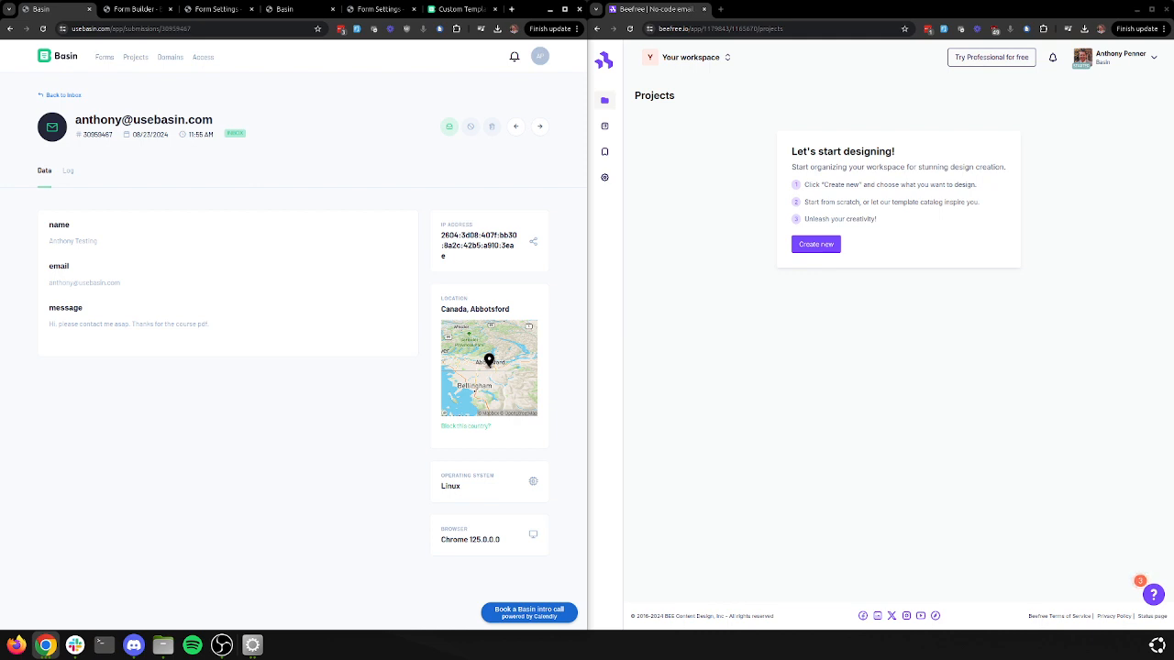
left_click(62, 96)
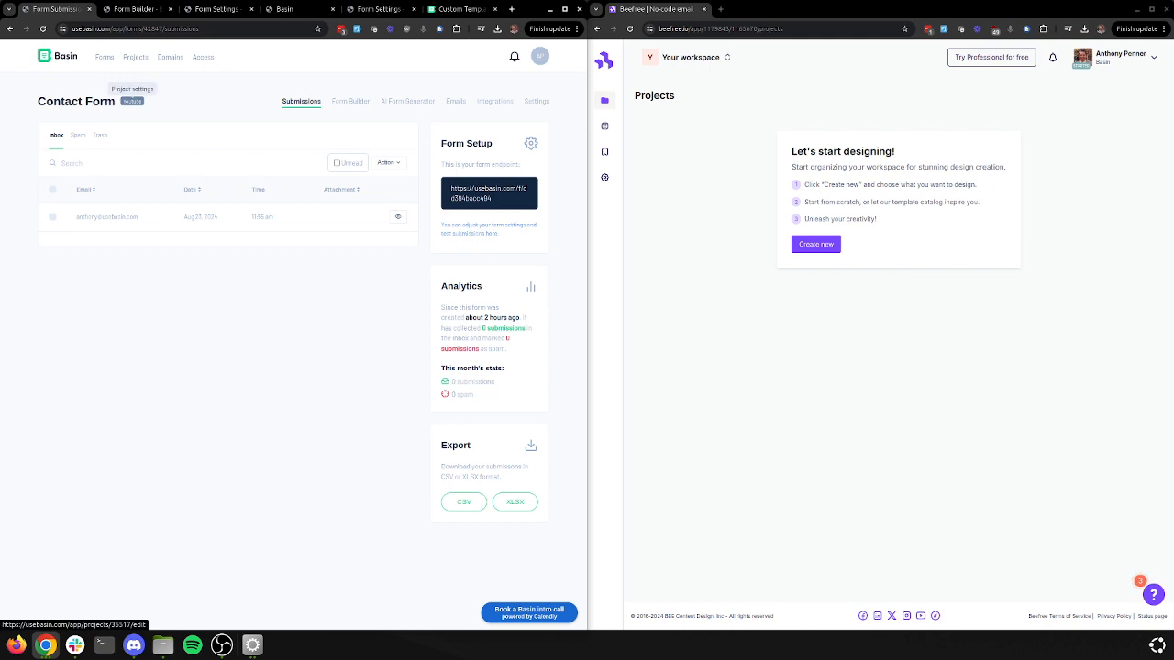
Open the Youtube project's settings and list its email templates, showing the Test template
left_click(132, 101)
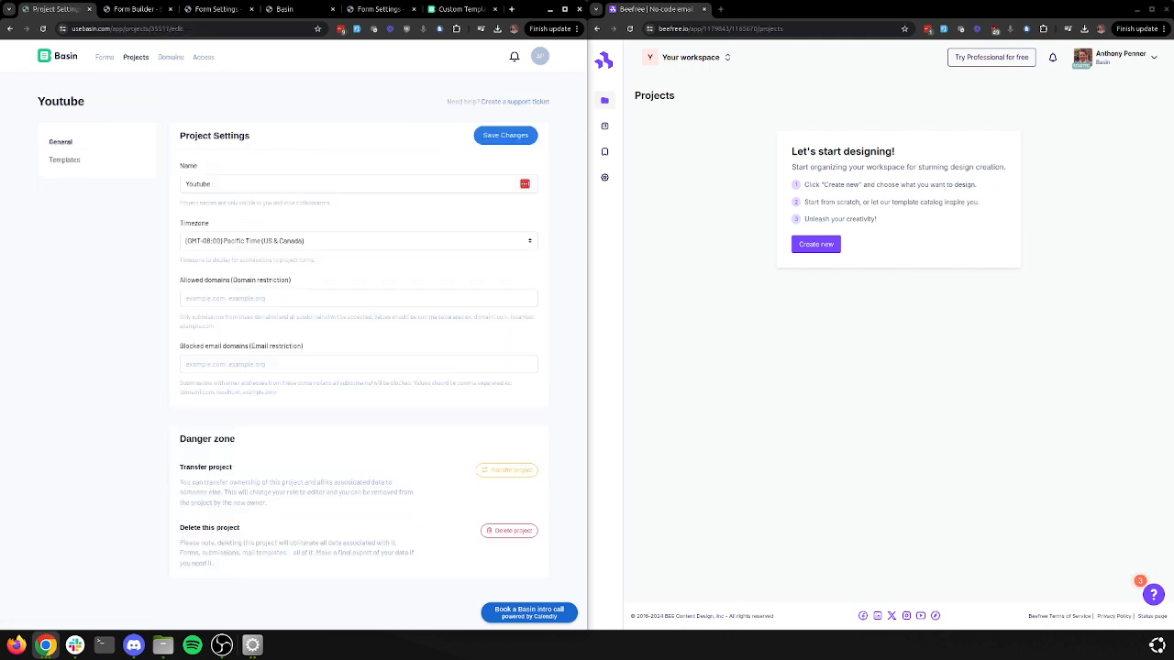
left_click(64, 160)
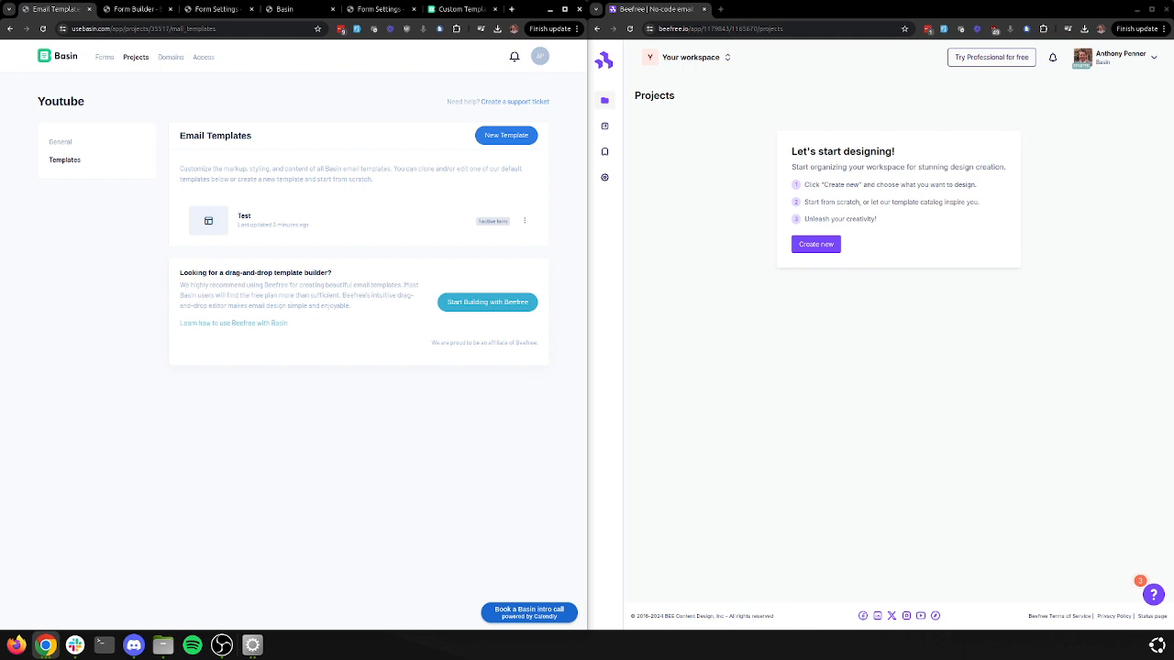
Create a new Basin template, preview its default merge-tag email, and begin a new Beefree design
left_click(507, 135)
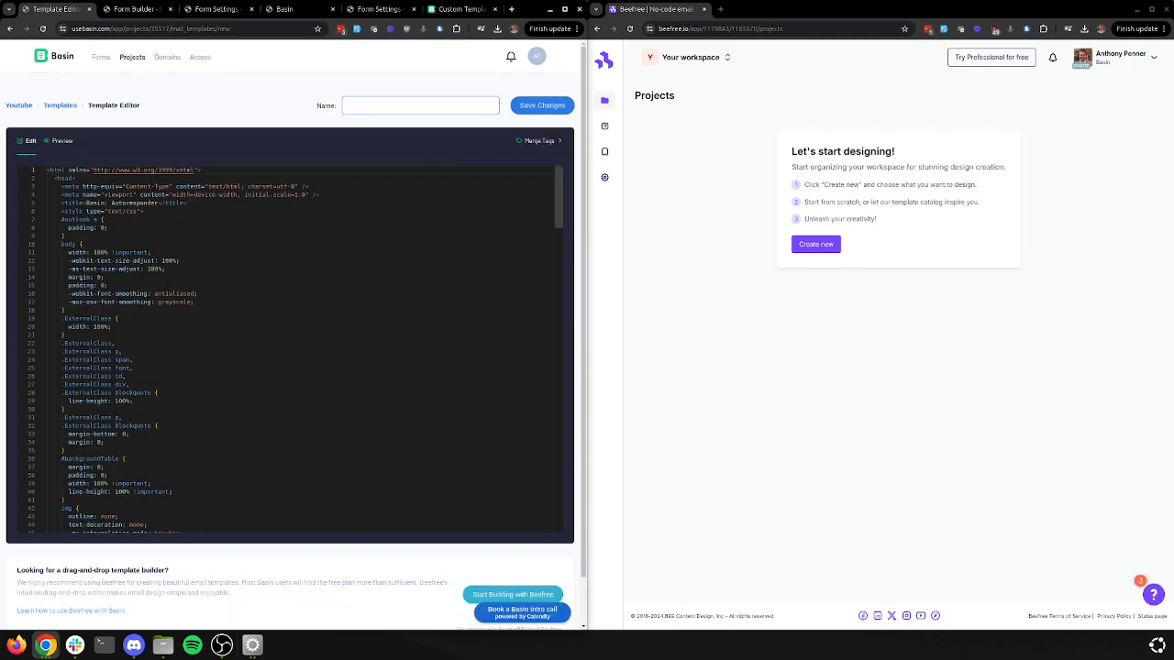
left_click(62, 140)
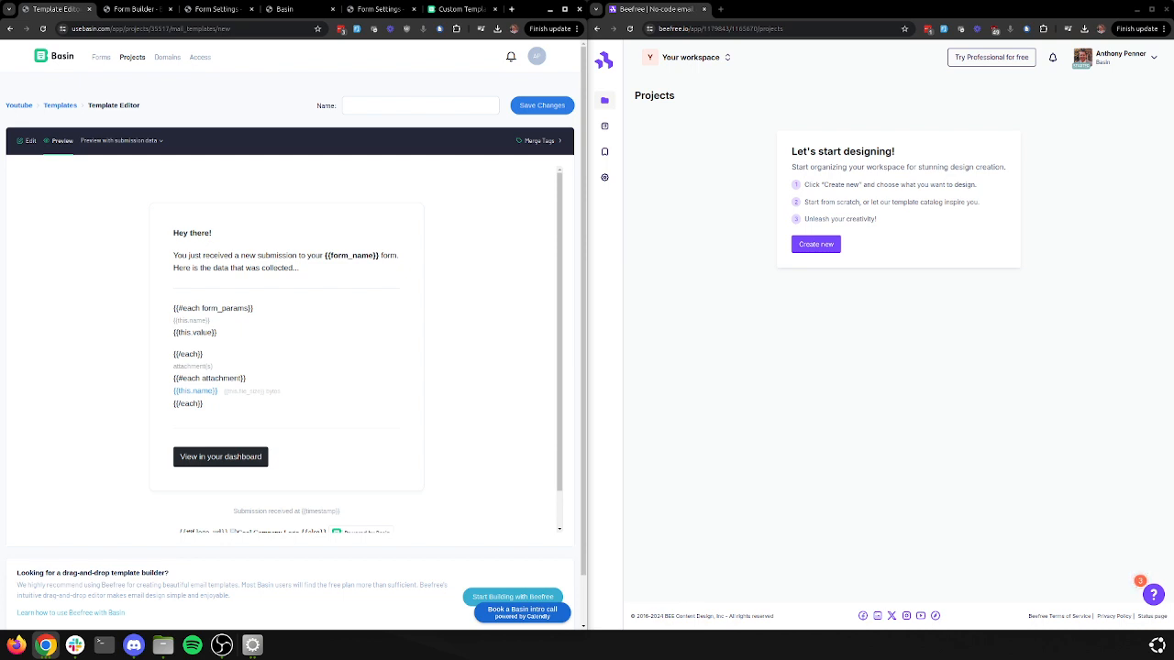
scroll(284, 348, "down", 1)
scroll(285, 349, "up", 1)
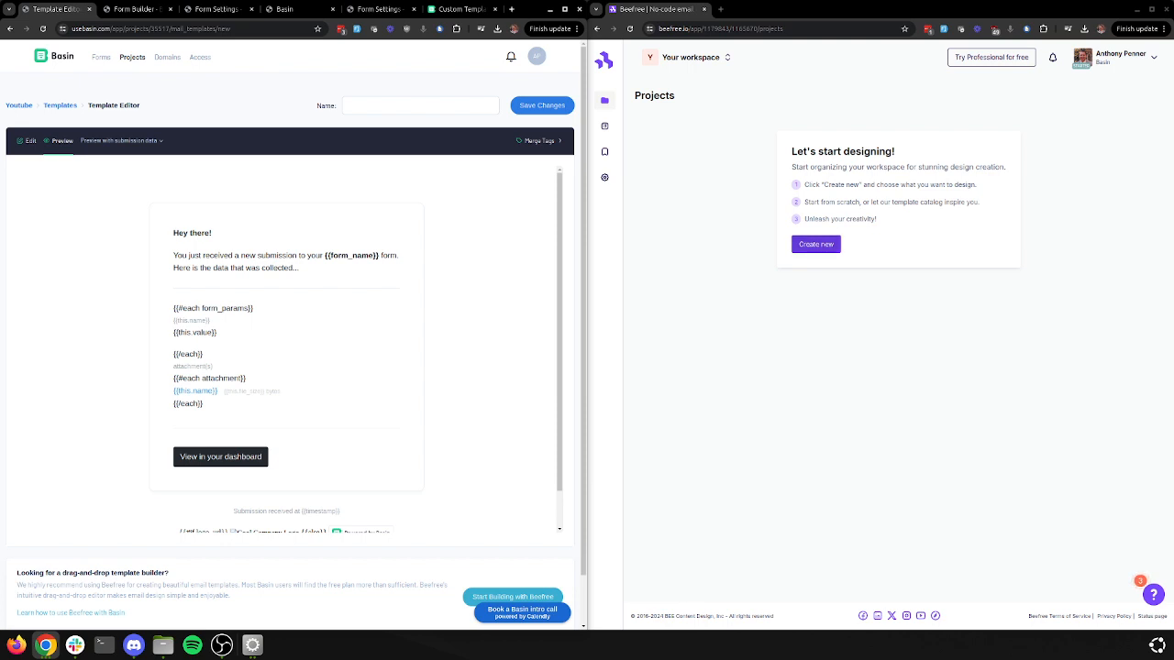
left_click(815, 244)
Start a blank Beefree email and preview the Basin template with the Contact Form submission's data
left_click(825, 261)
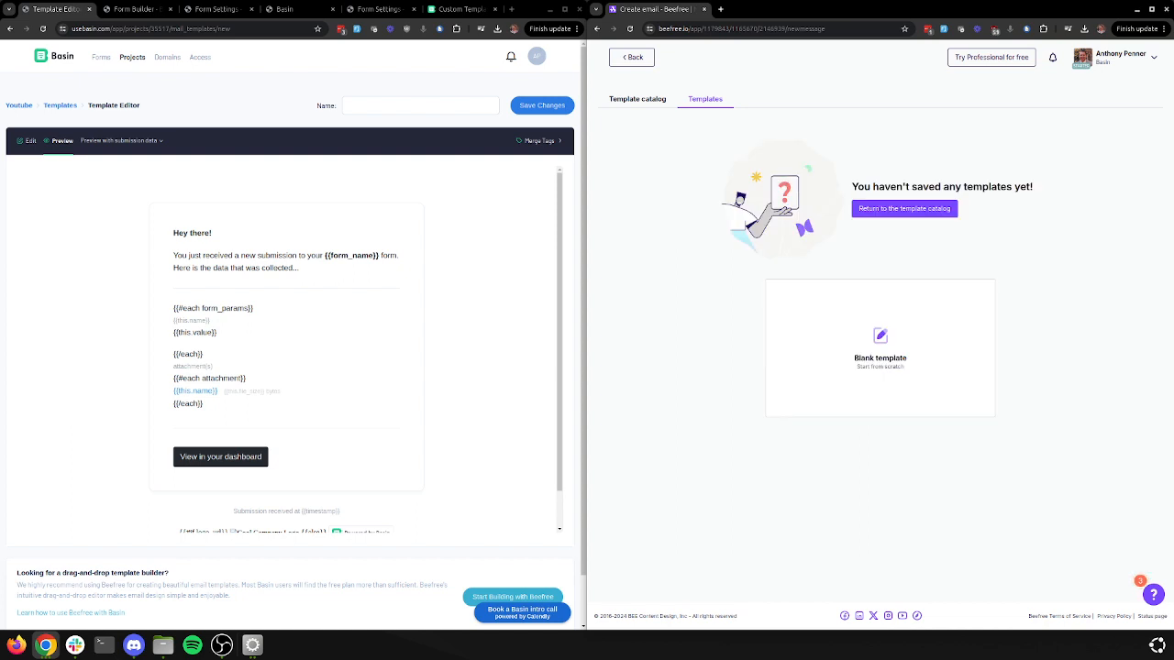
left_click(880, 349)
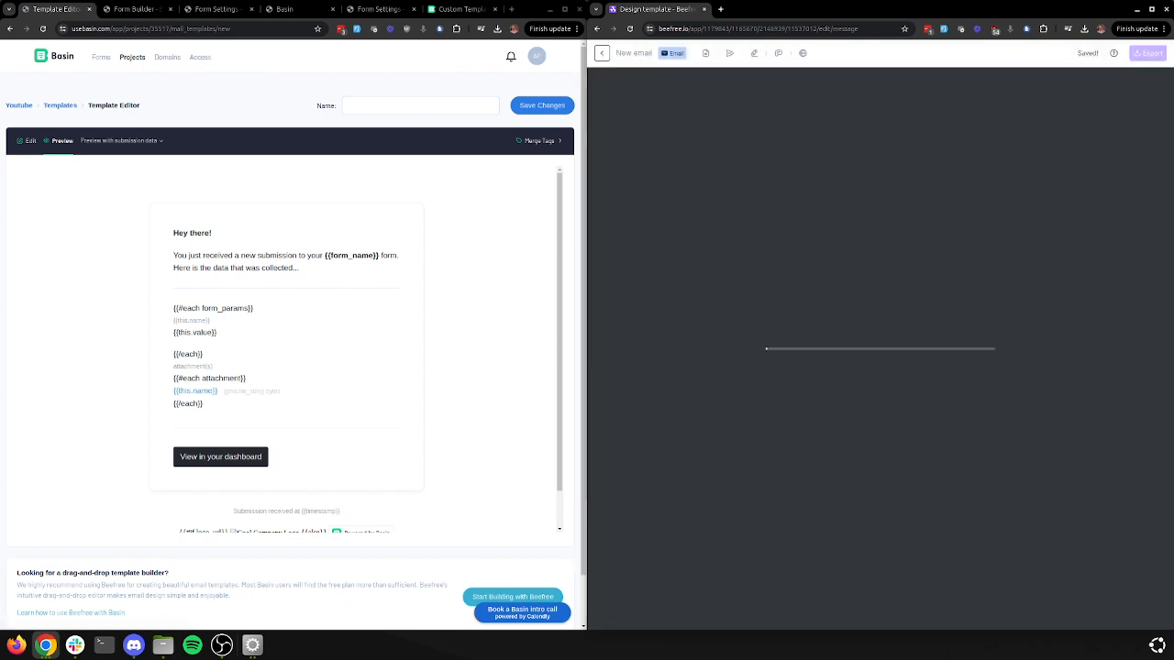
left_click(119, 141)
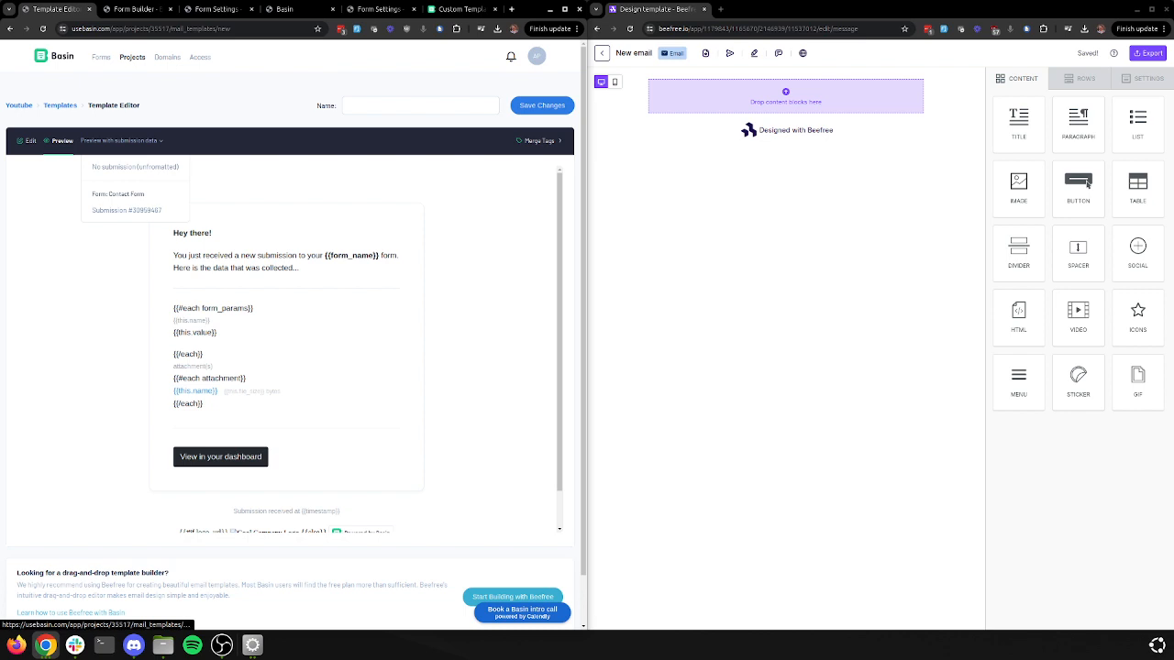
key("Down")
key("Return")
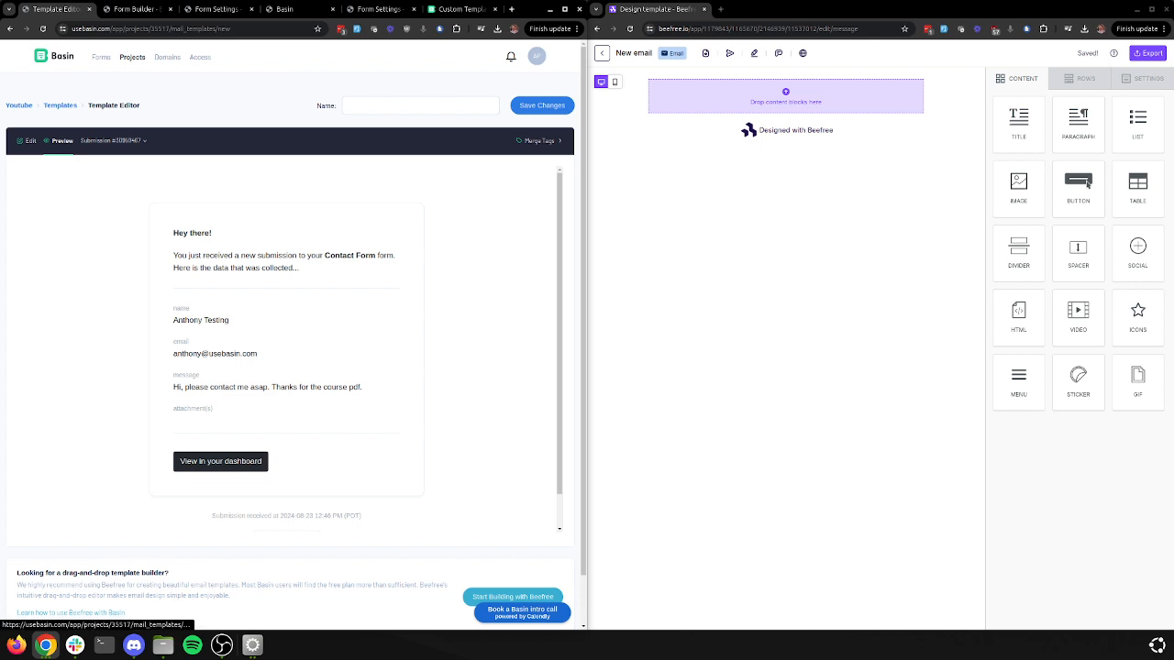
List merge tags with values from the Contact Form submission, e.g. {{project_name}} → Youtube
left_click(539, 142)
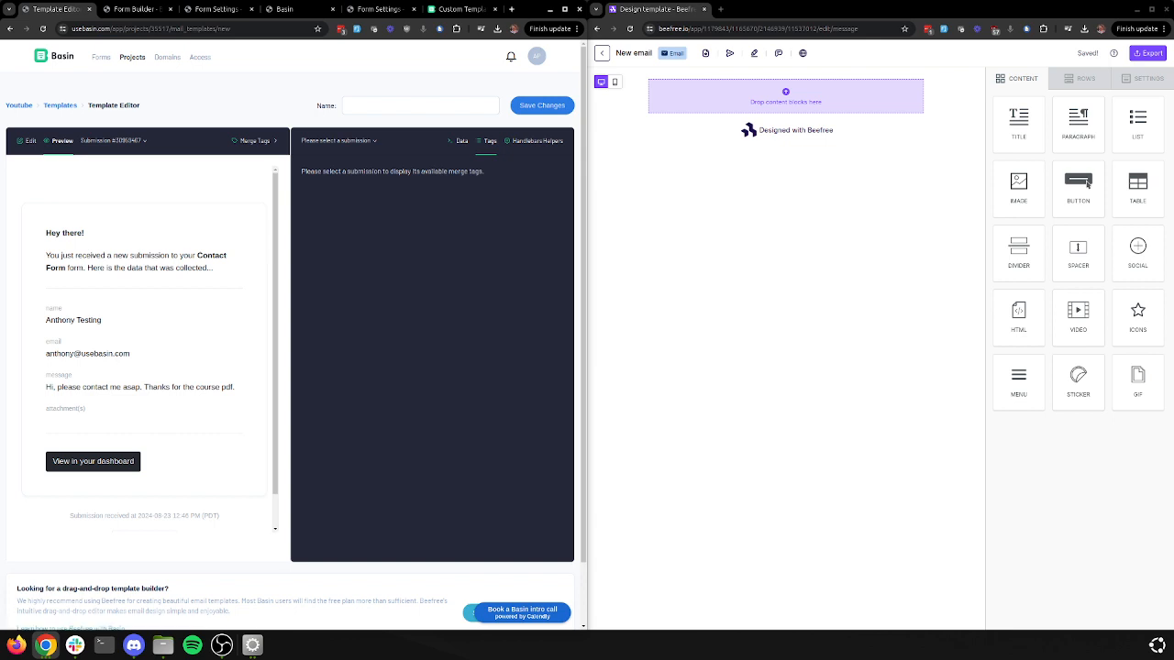
left_click(339, 141)
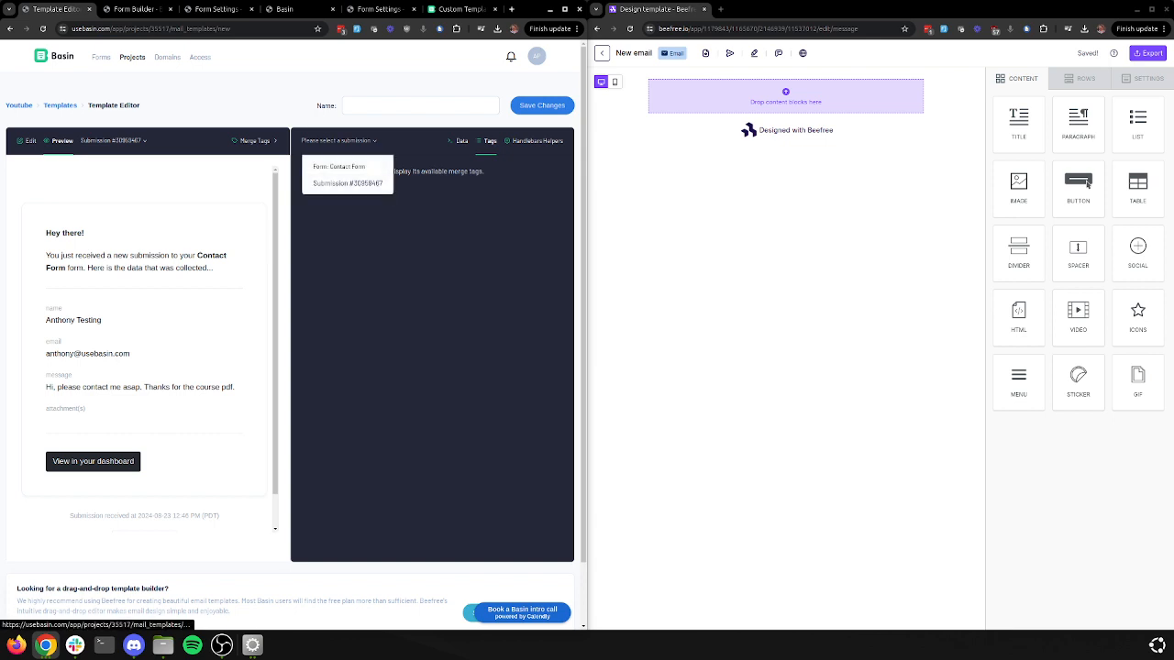
left_click(348, 183)
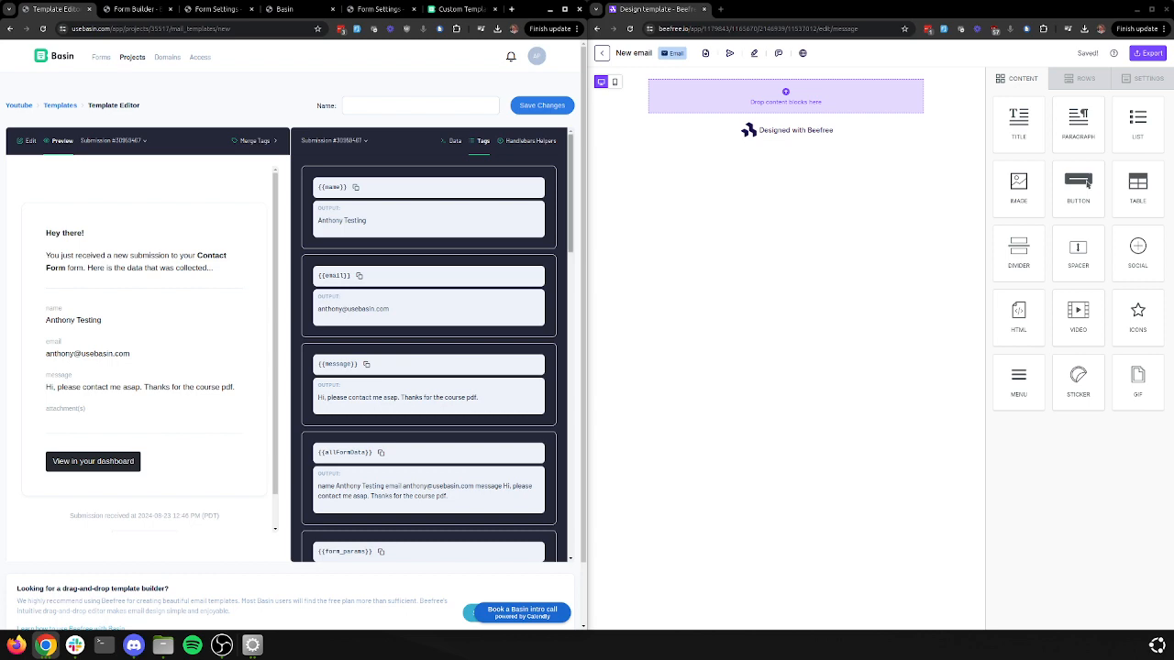
scroll(429, 348, "down", 10)
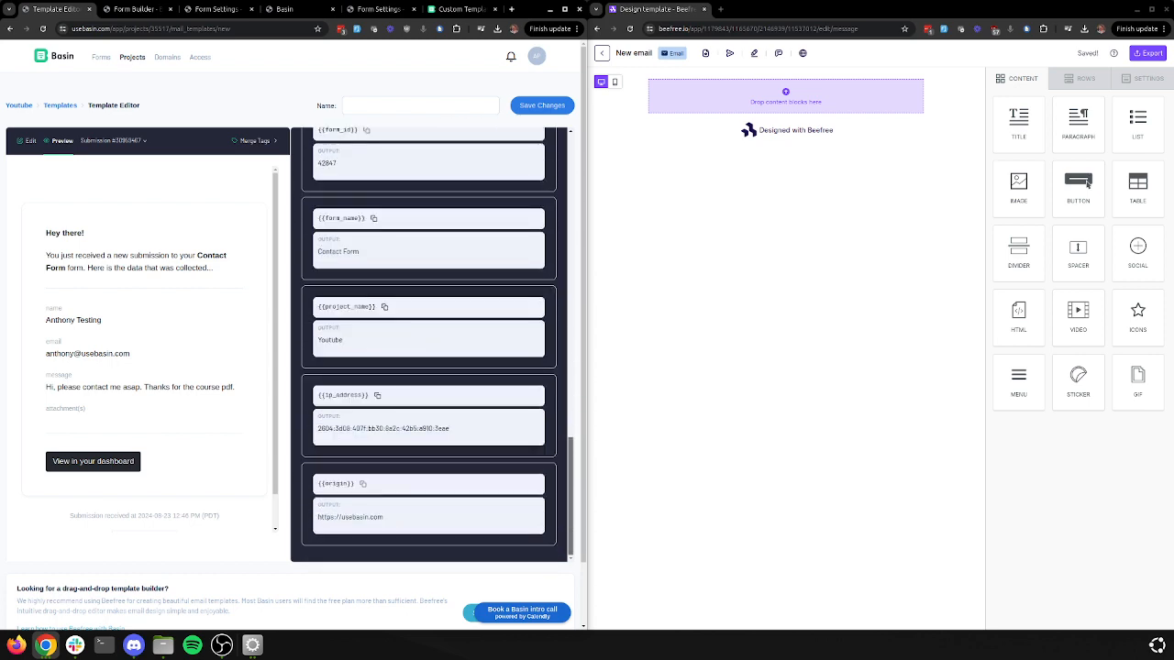
scroll(428, 348, "up", 11)
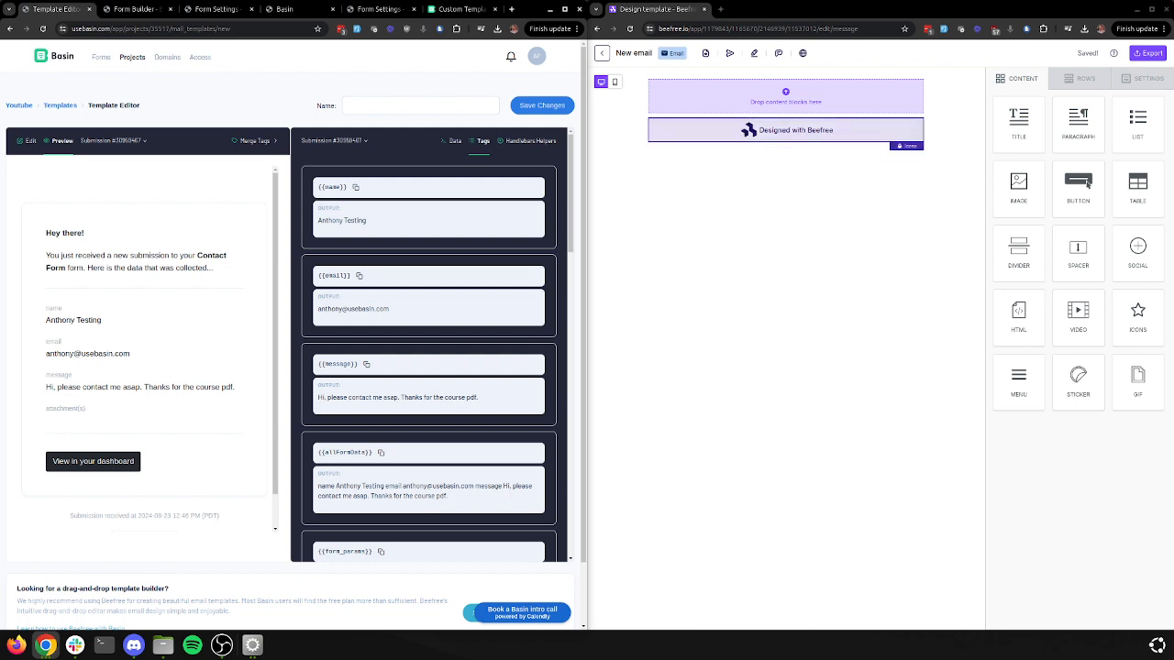
Add a title block at the top reading 'Nice to meet you {{name}},'
left_click_drag(1019, 119, 653, 94)
left_click(807, 94)
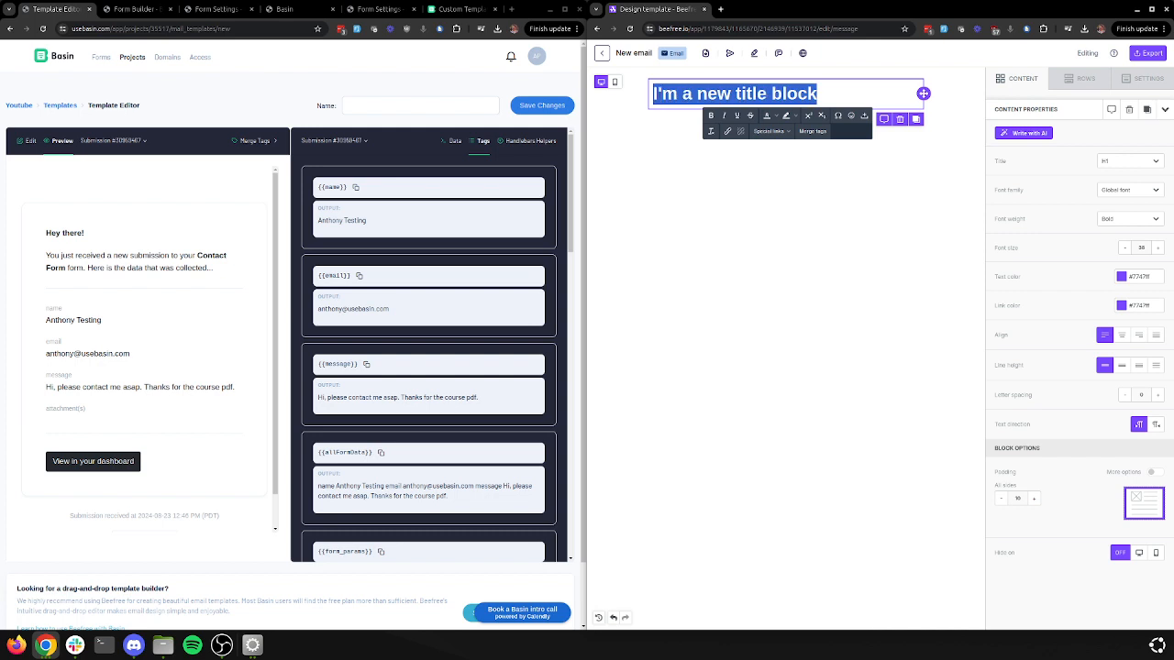
type("Hy")
key("BackSpace")
key("BackSpace")
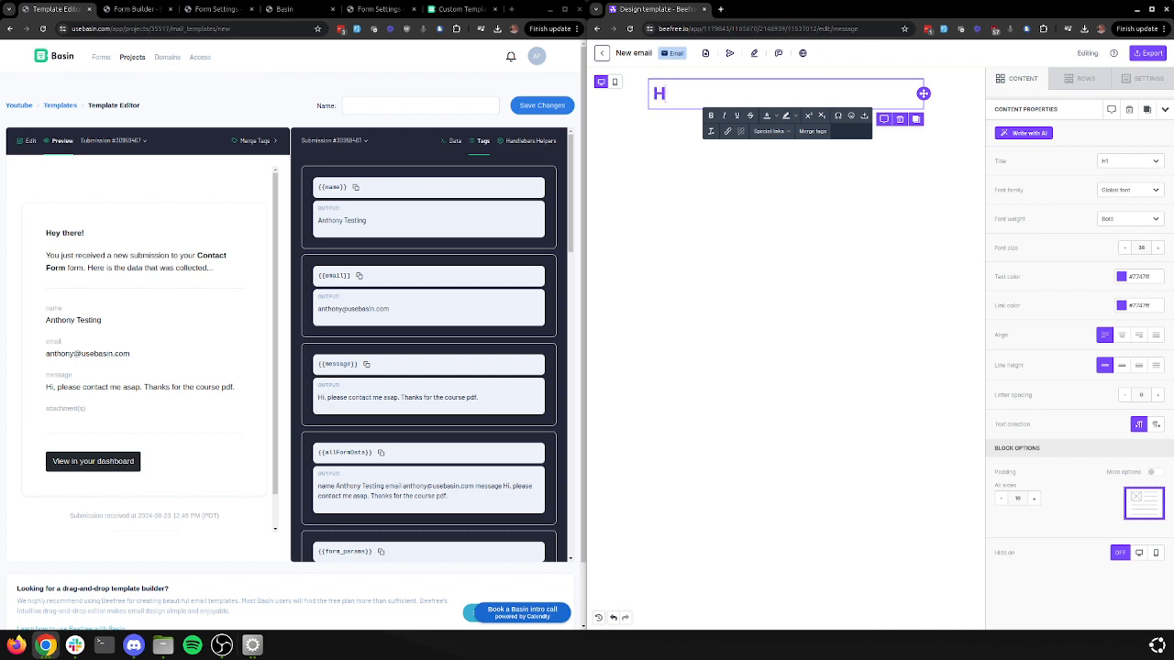
type("Nice to meet you")
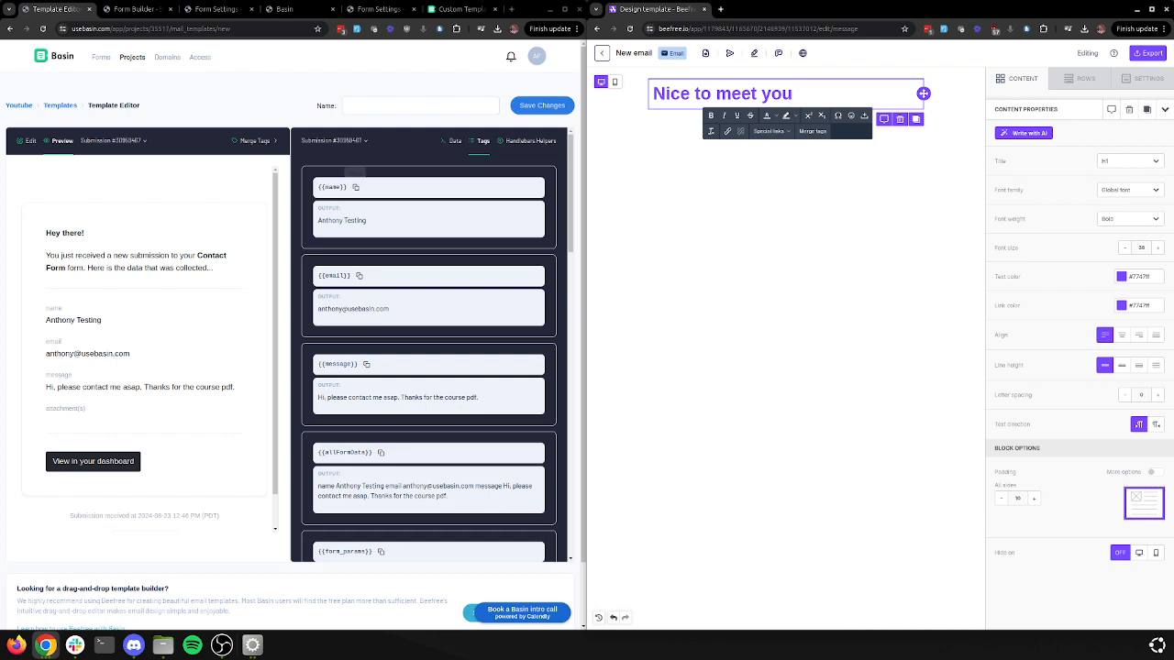
left_click(356, 187)
left_click(655, 94)
left_click(825, 93)
key("ctrl+v")
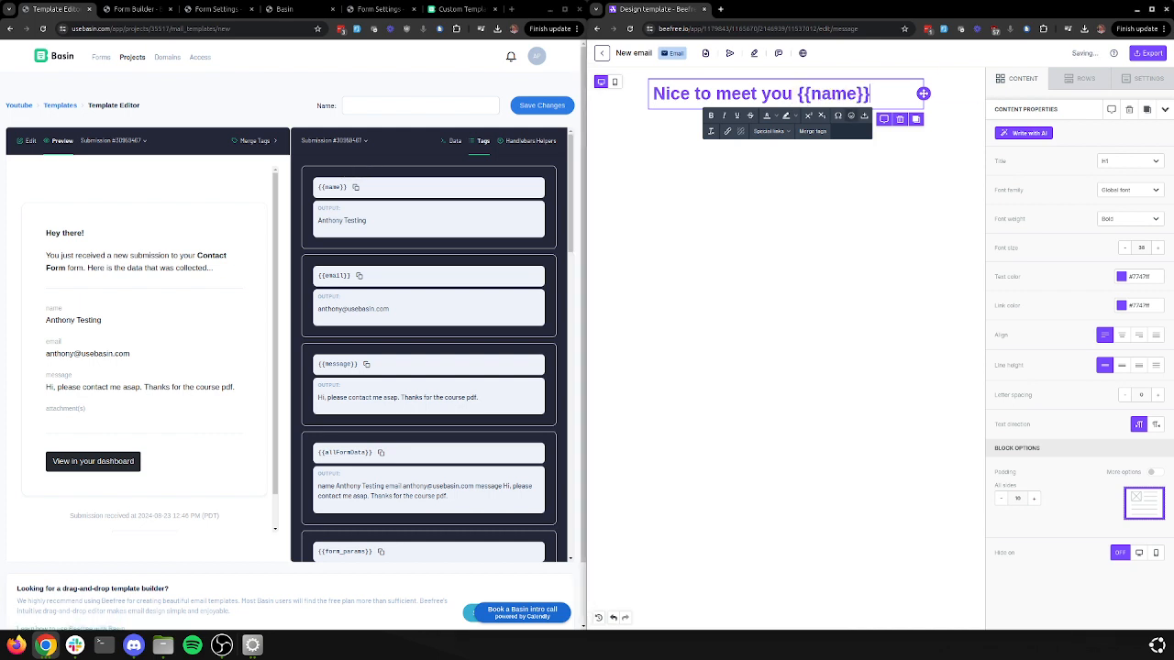
left_click(848, 220)
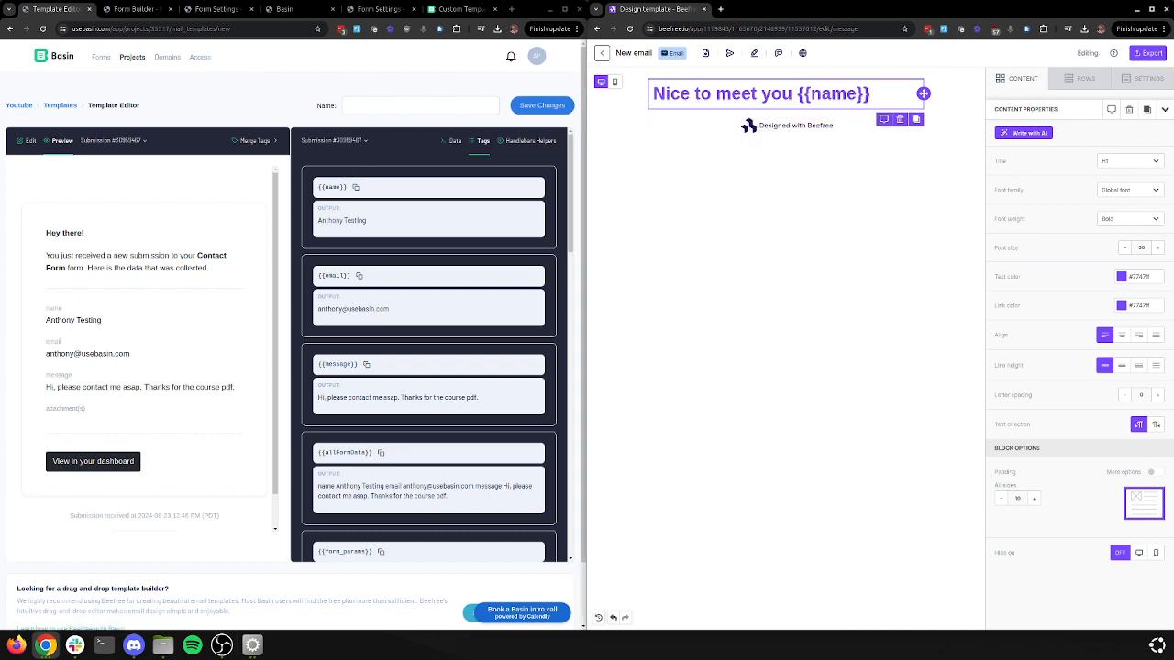
left_click(871, 93)
type(",")
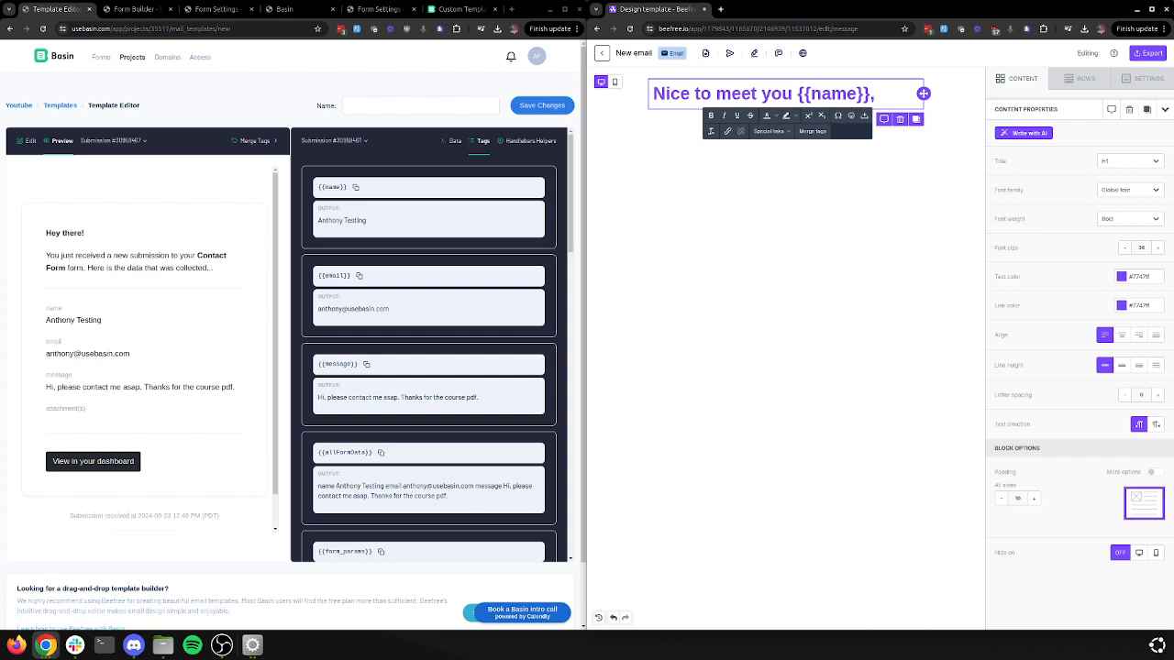
key("Escape")
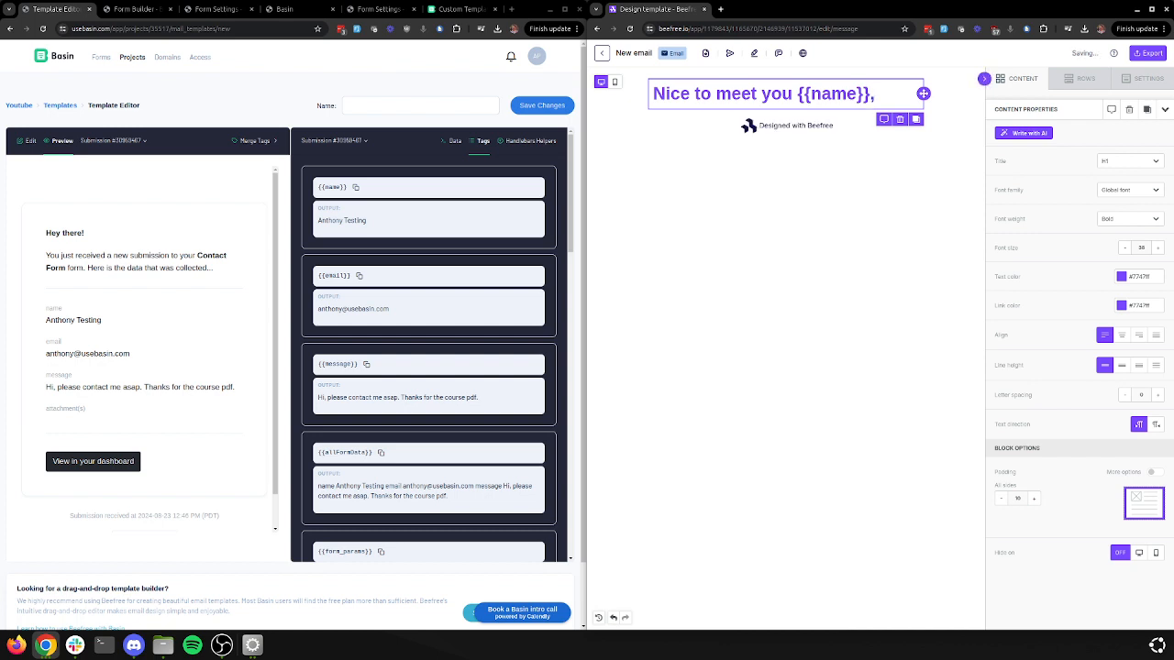
left_click(1021, 79)
Add a paragraph below it: 'Here is the course that we promised! Click the button to download the pdf.'
left_click_drag(1078, 124, 767, 134)
double_click(730, 117)
triple_click(730, 117)
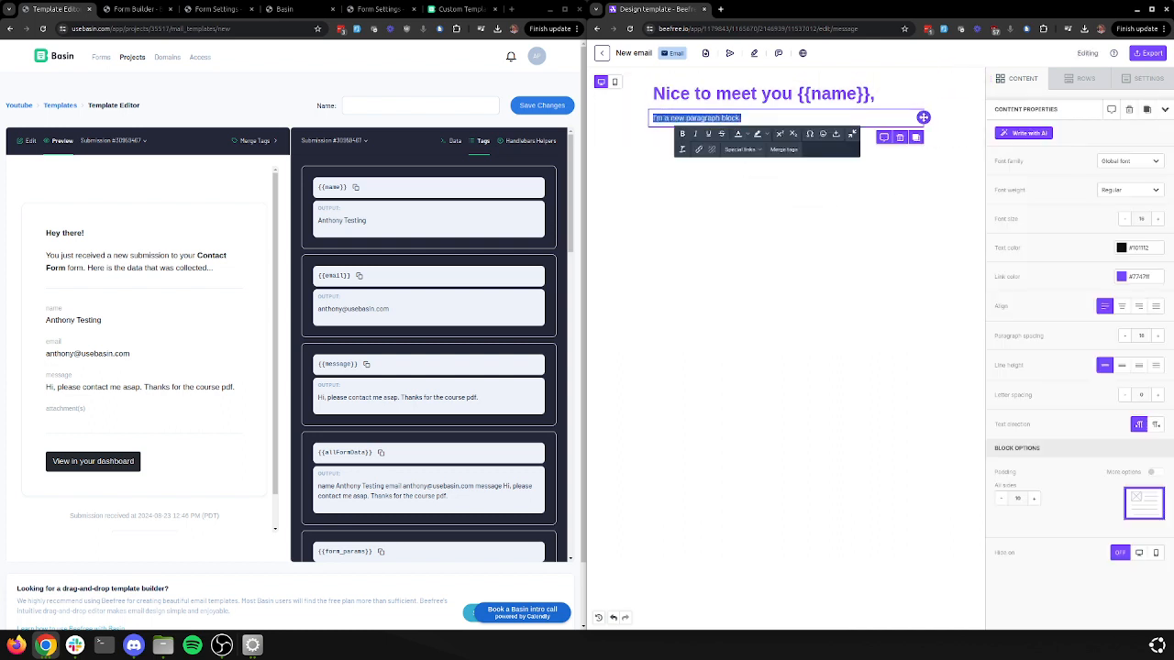
type("Here is the cou")
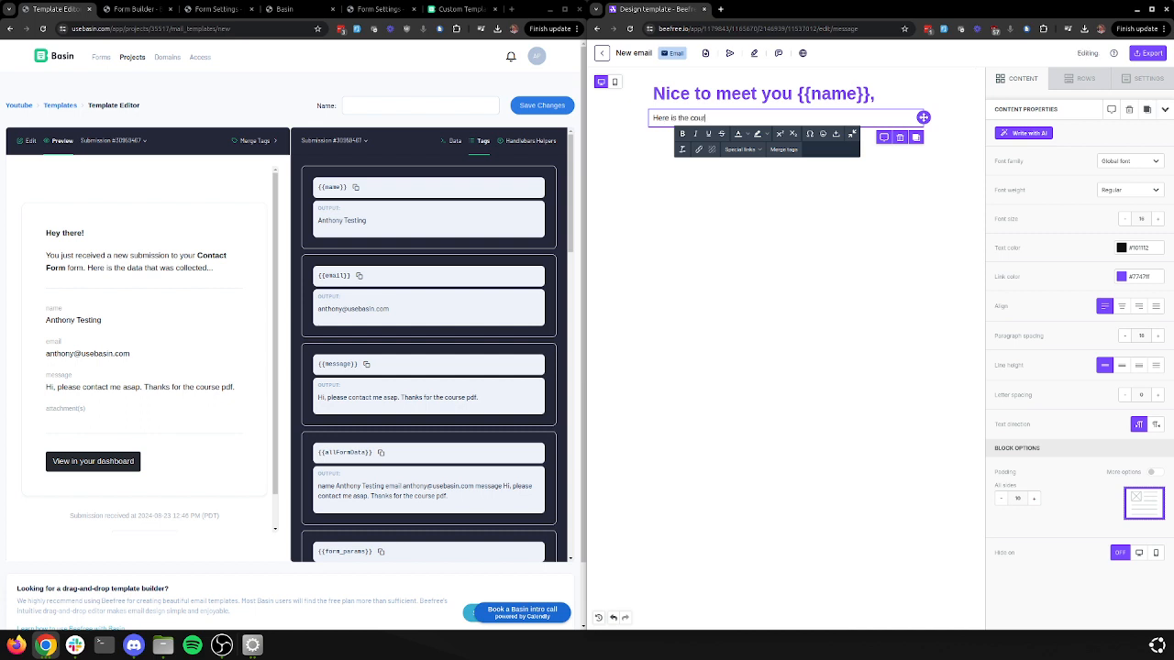
type("rse that we promised! Click the button to downloa")
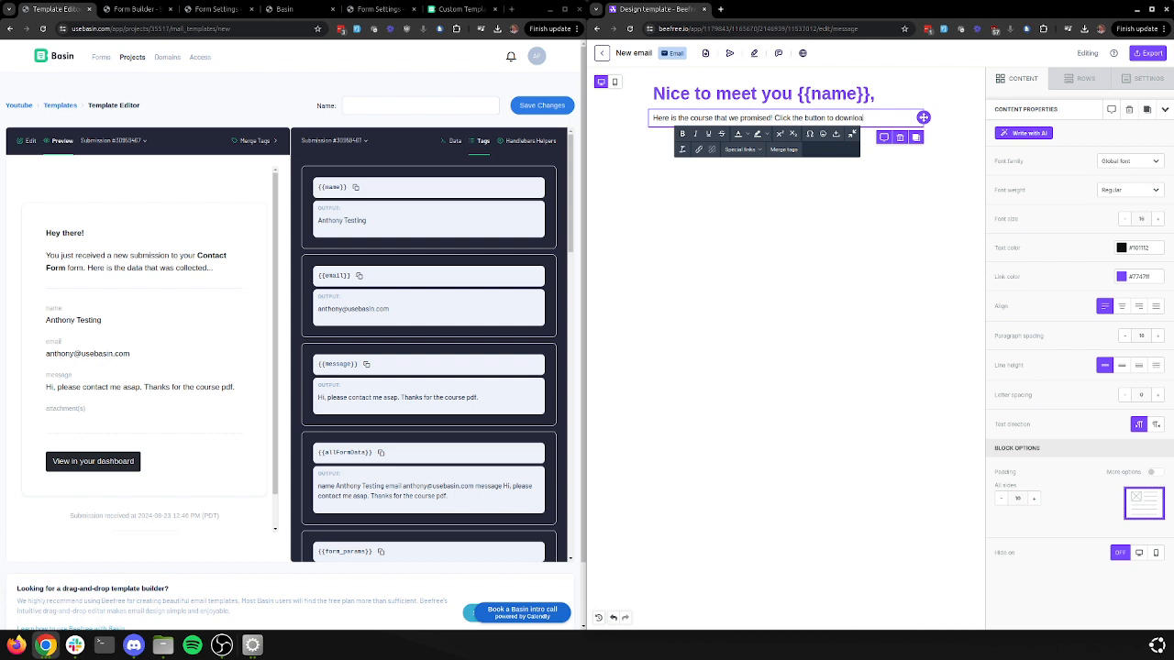
type("d the pdf.")
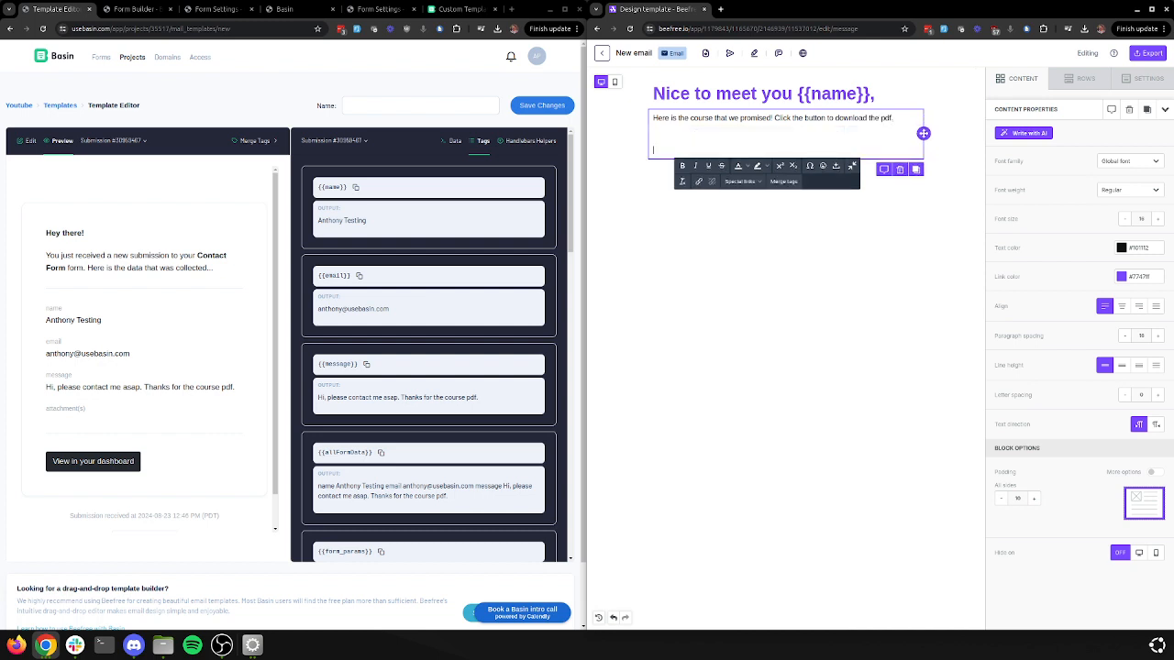
left_click(1079, 79)
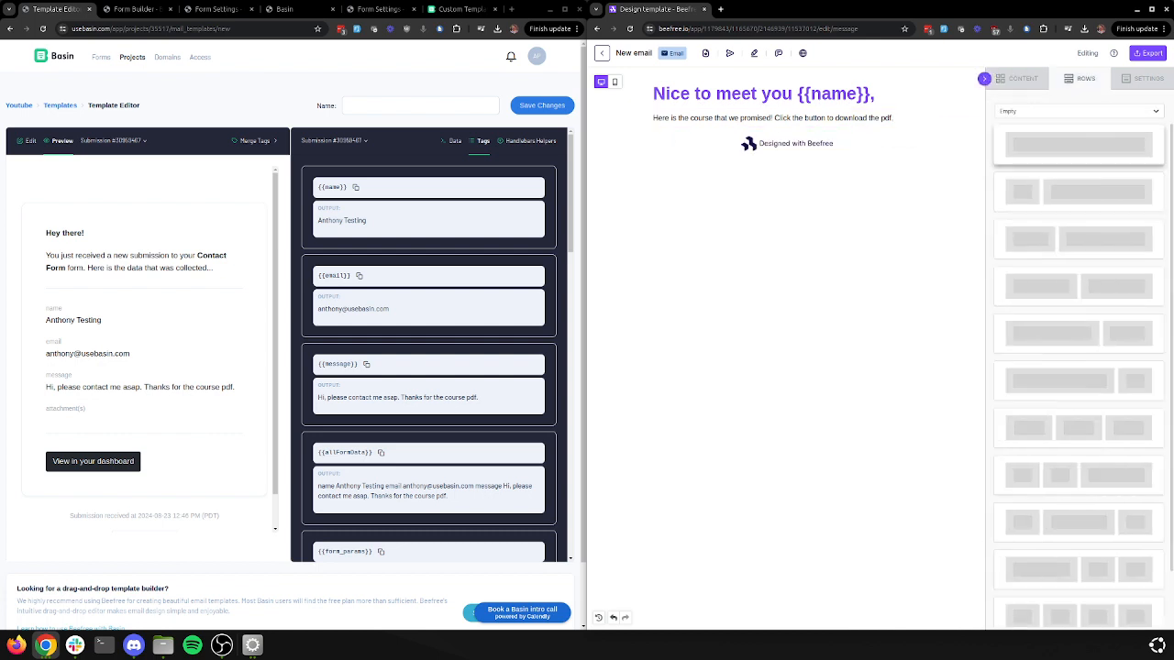
Add a 'Click to download course pdf' button under the paragraph, linked to the uploaded course PDF
left_click(1017, 79)
left_click_drag(1087, 184, 736, 150)
left_click(785, 142)
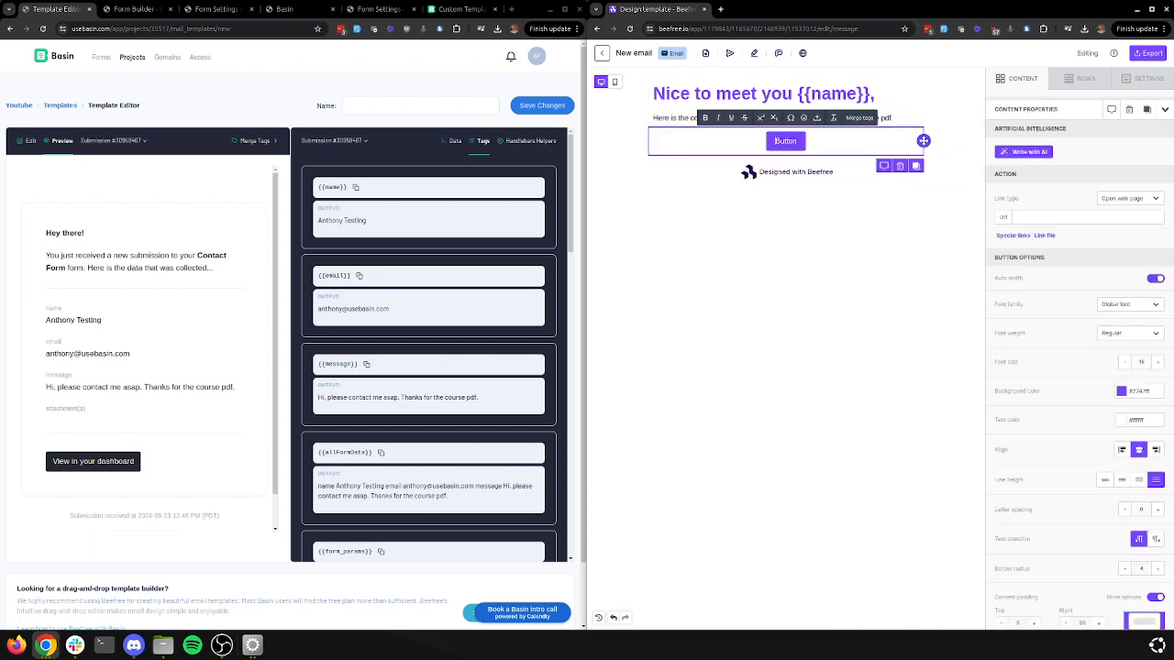
double_click(785, 141)
type("Click to download course pdf")
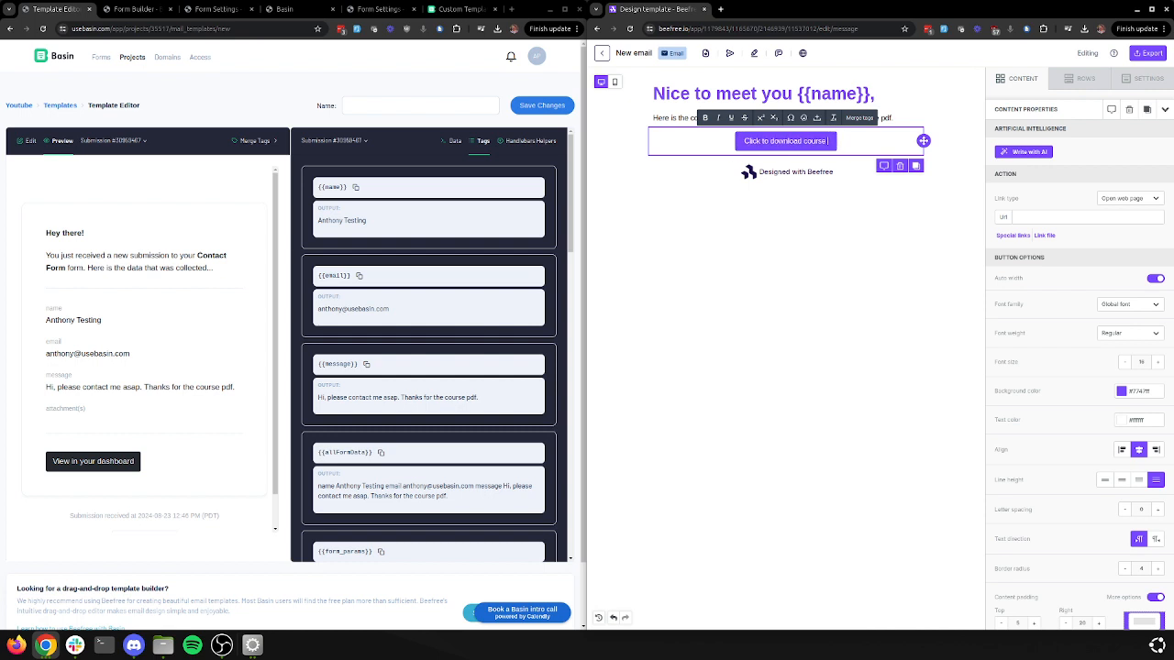
right_click(796, 142)
left_click(794, 141)
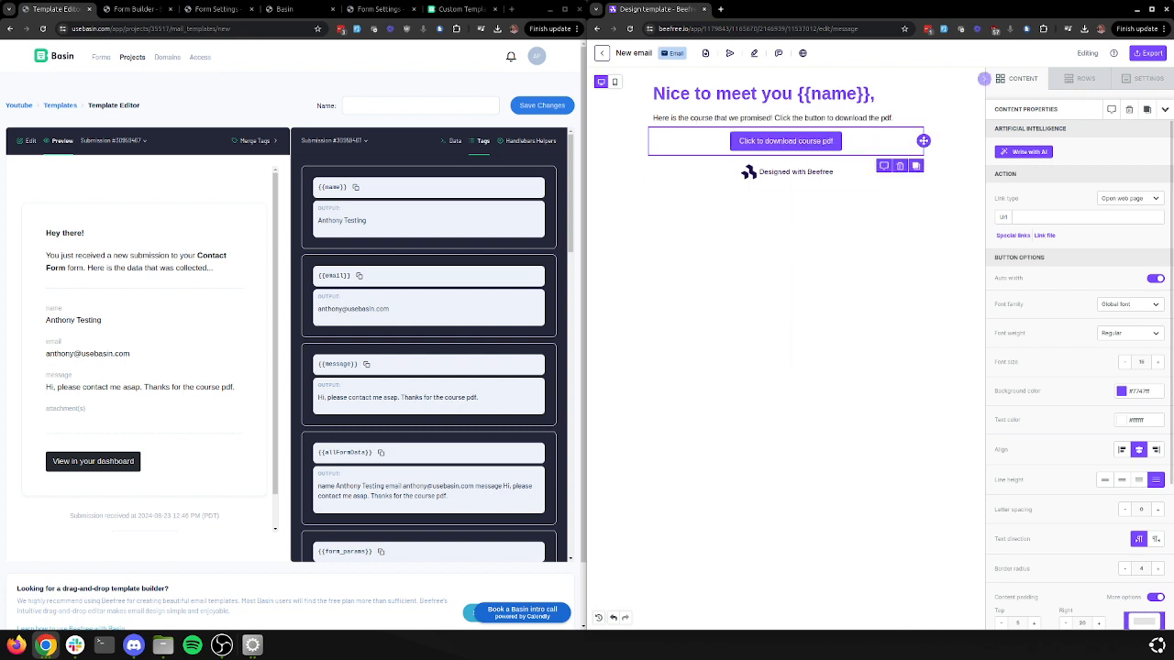
left_click(1045, 235)
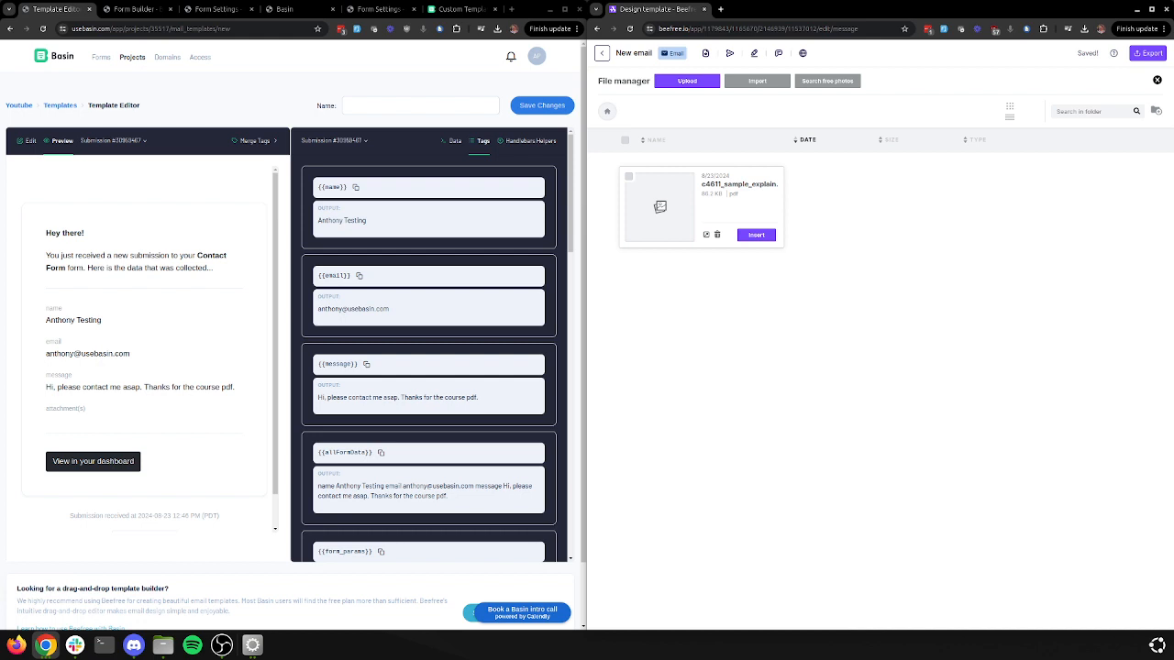
left_click(756, 235)
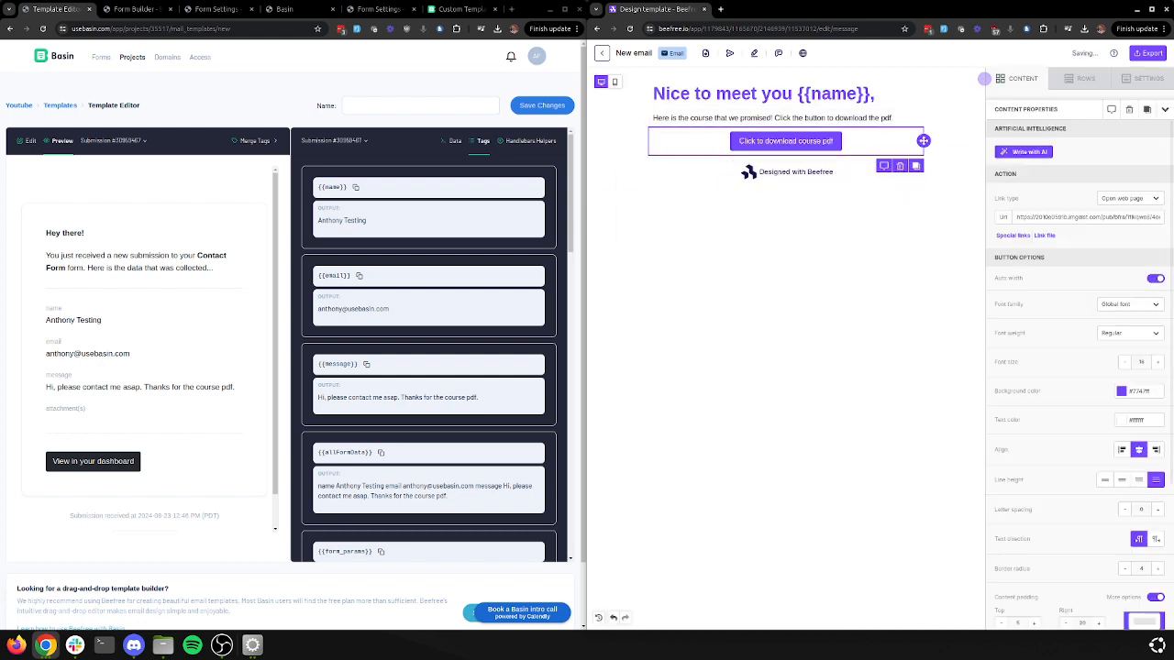
left_click(1165, 110)
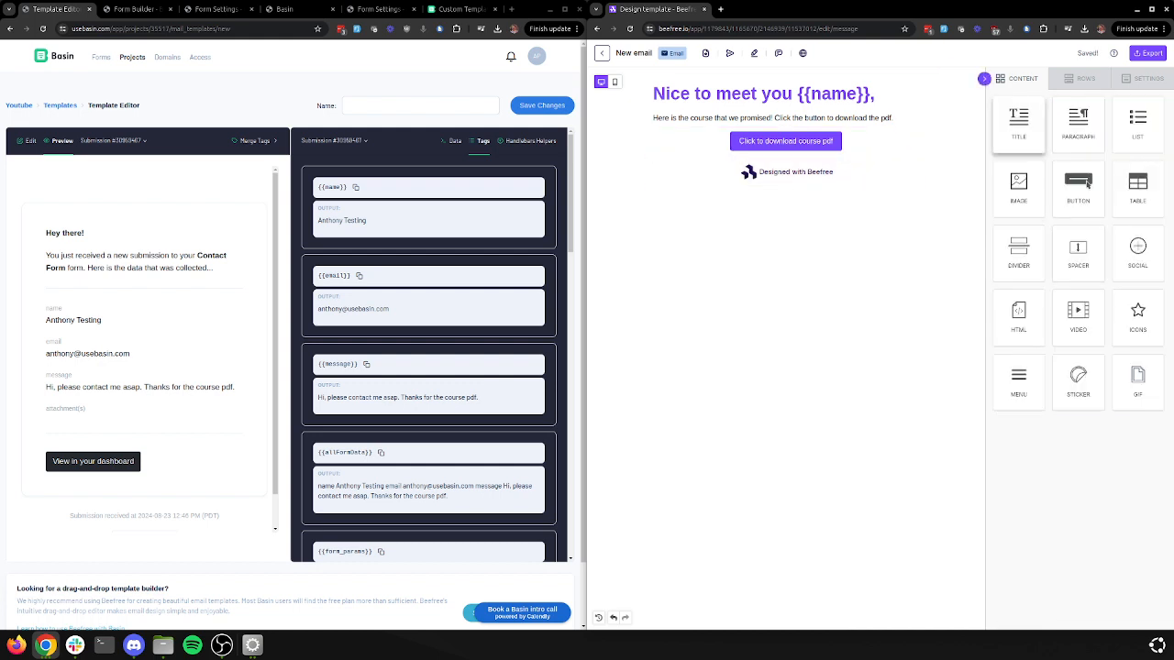
Add a paragraph below the button asking readers to verify their submitted data or resubmit
left_click_drag(1018, 124, 789, 170)
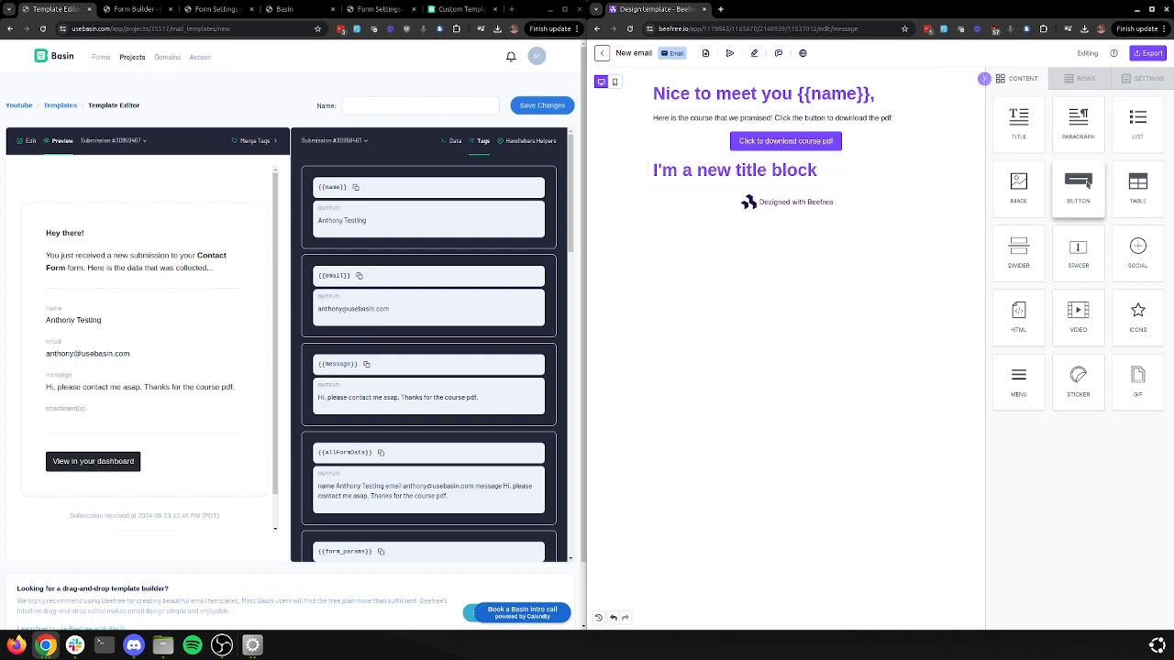
left_click(780, 170)
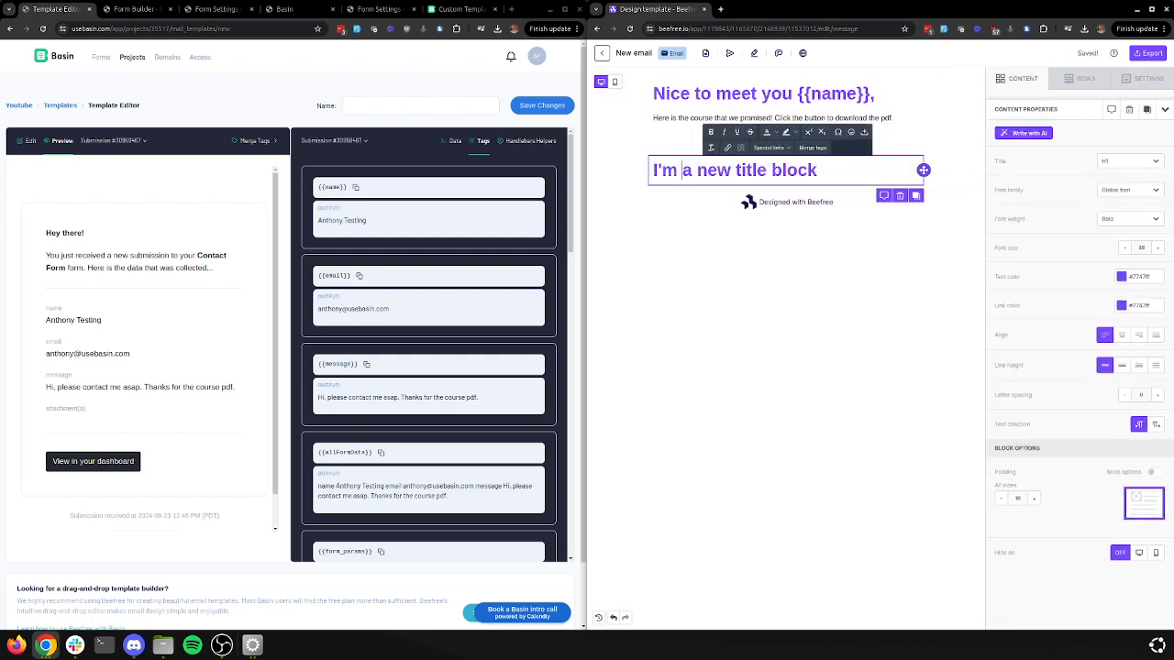
left_click(899, 196)
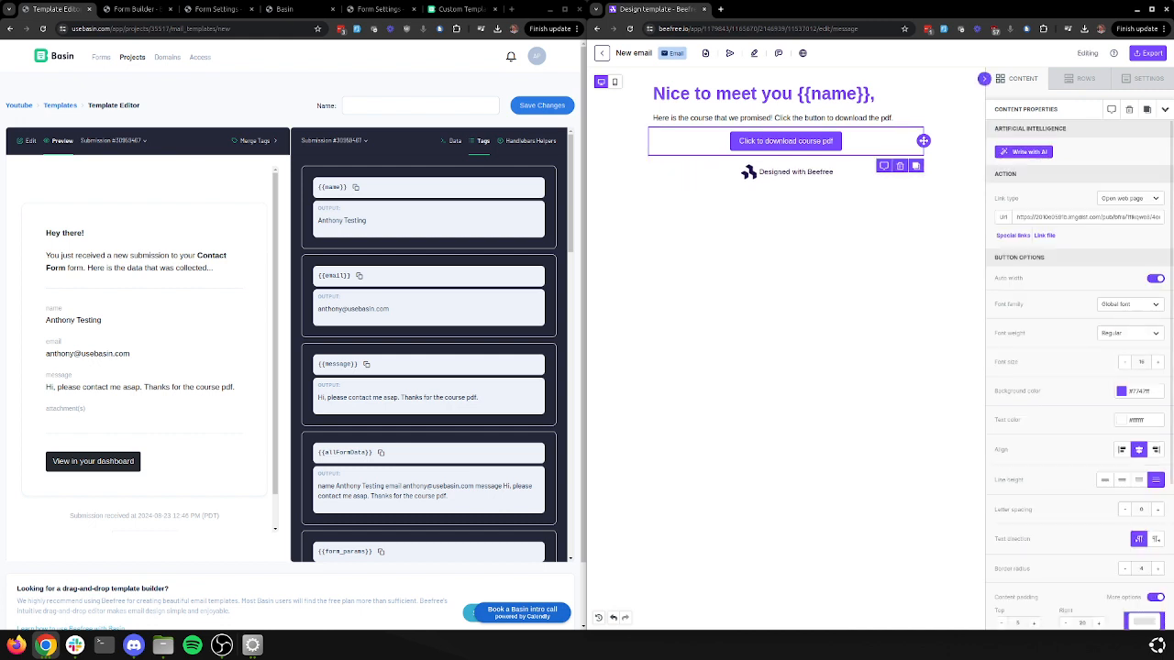
left_click_drag(1078, 124, 814, 178)
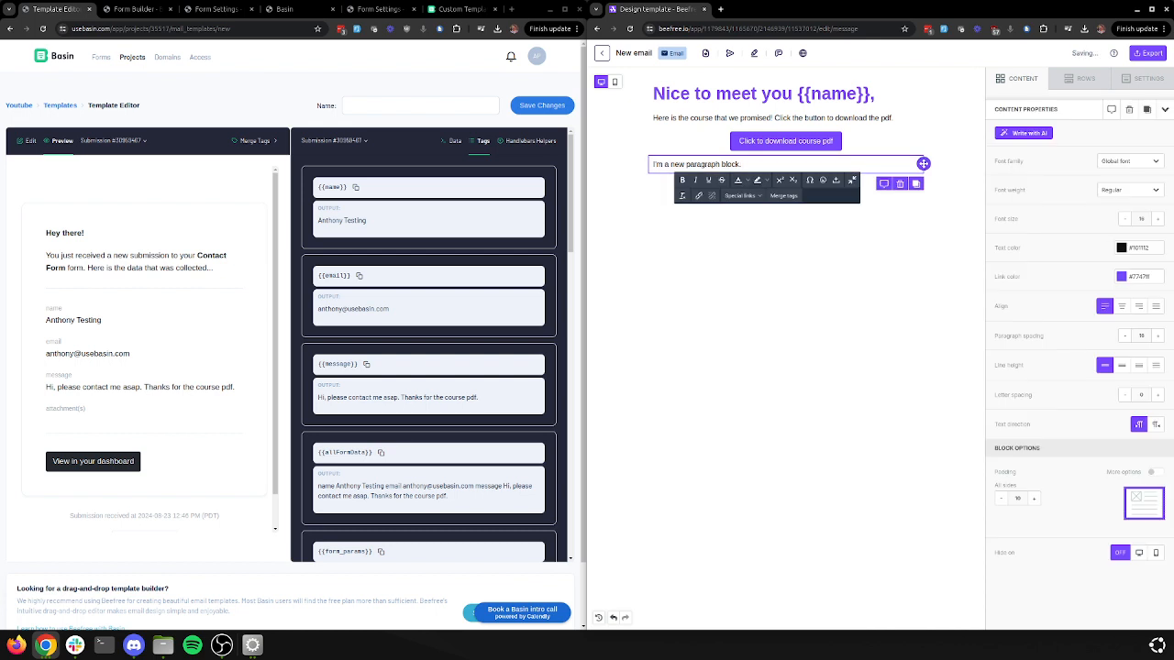
key("ctrl+a")
type("He")
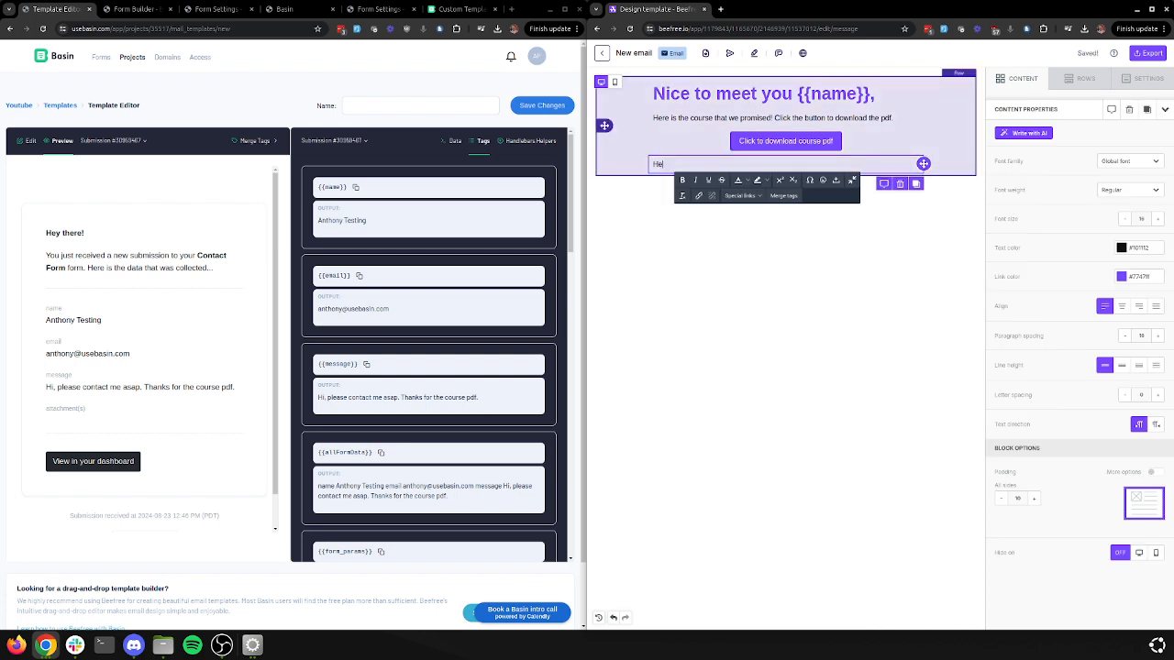
type("re is the data you submis")
type("ted. Make sure this is coo")
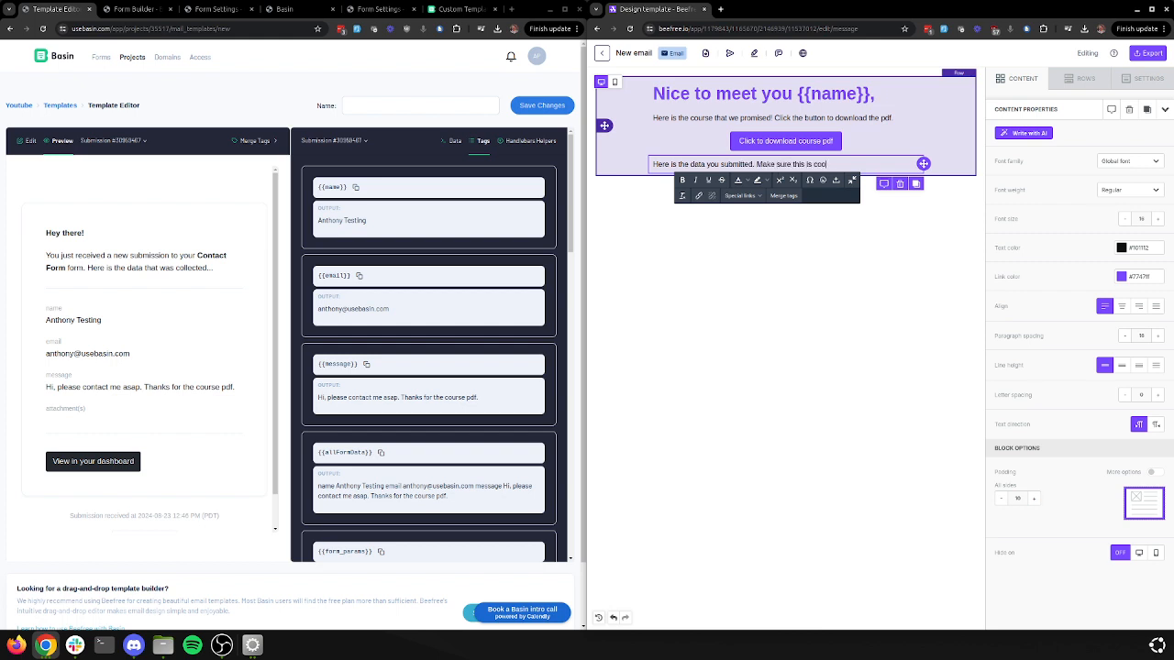
type("rect as wel")
type("lll be following up at this")
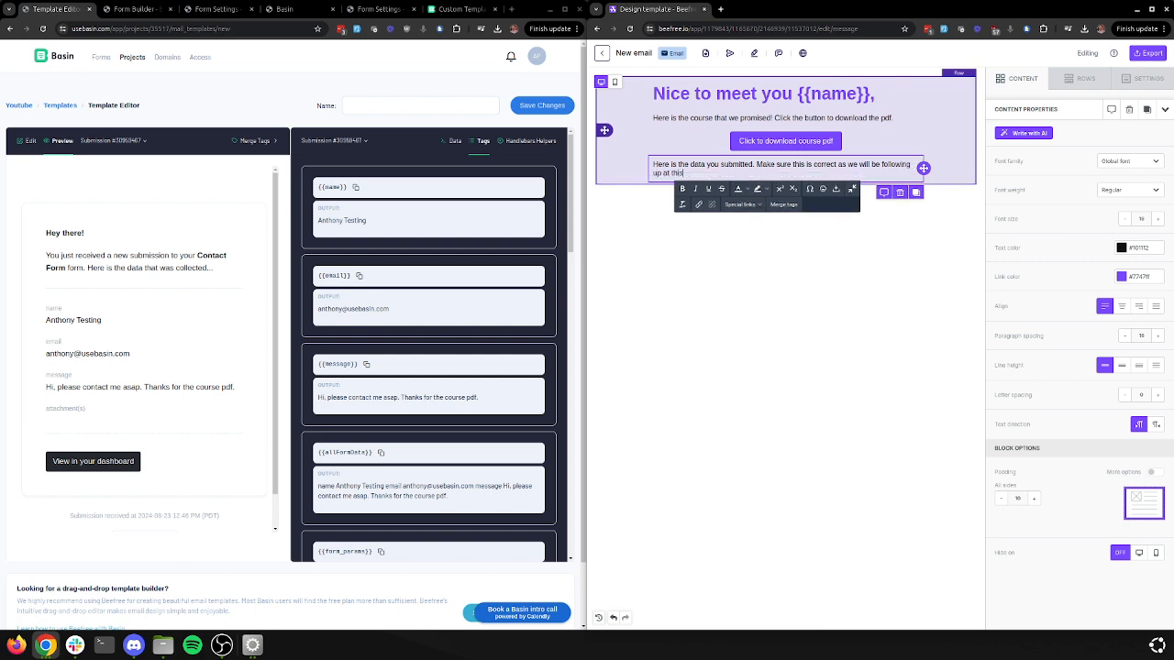
type(" email, otherwise submit agauinin please!")
key("Return")
key("Return")
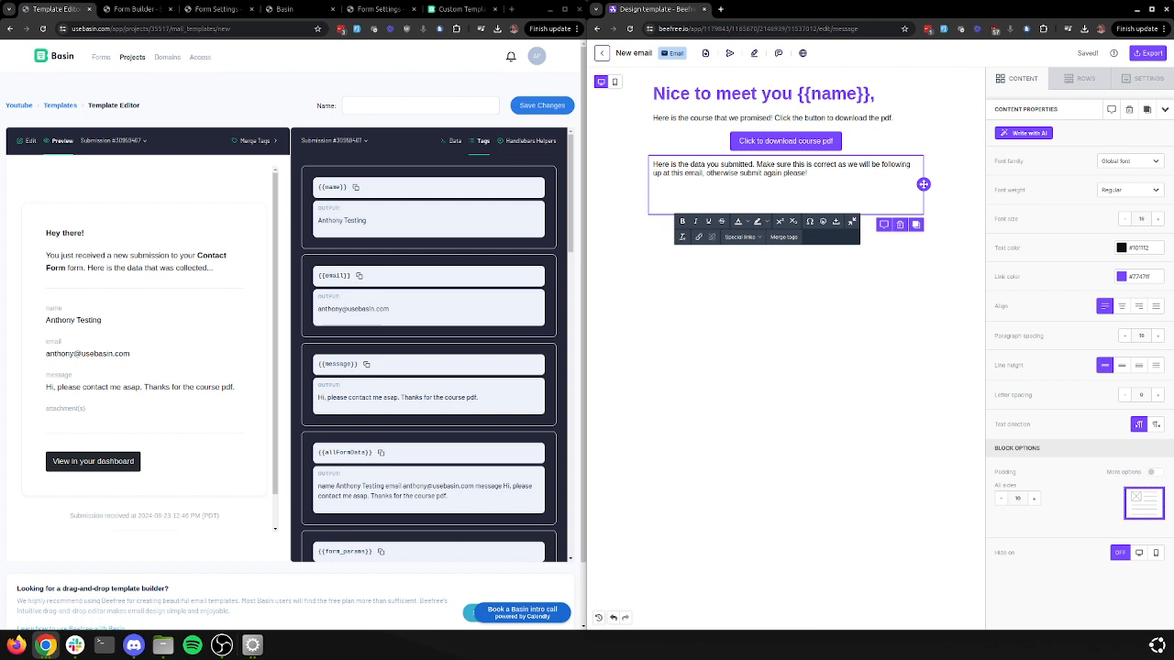
Append 'Email: {{email}}' and 'Message: {{message}}' lines to the check-your-data paragraph
type("EMa")
key("BackSpace")
key("BackSpace")
type("mma")
key("BackSpace")
key("BackSpace")
type("ail:")
key("ctrl+v")
key("Return")
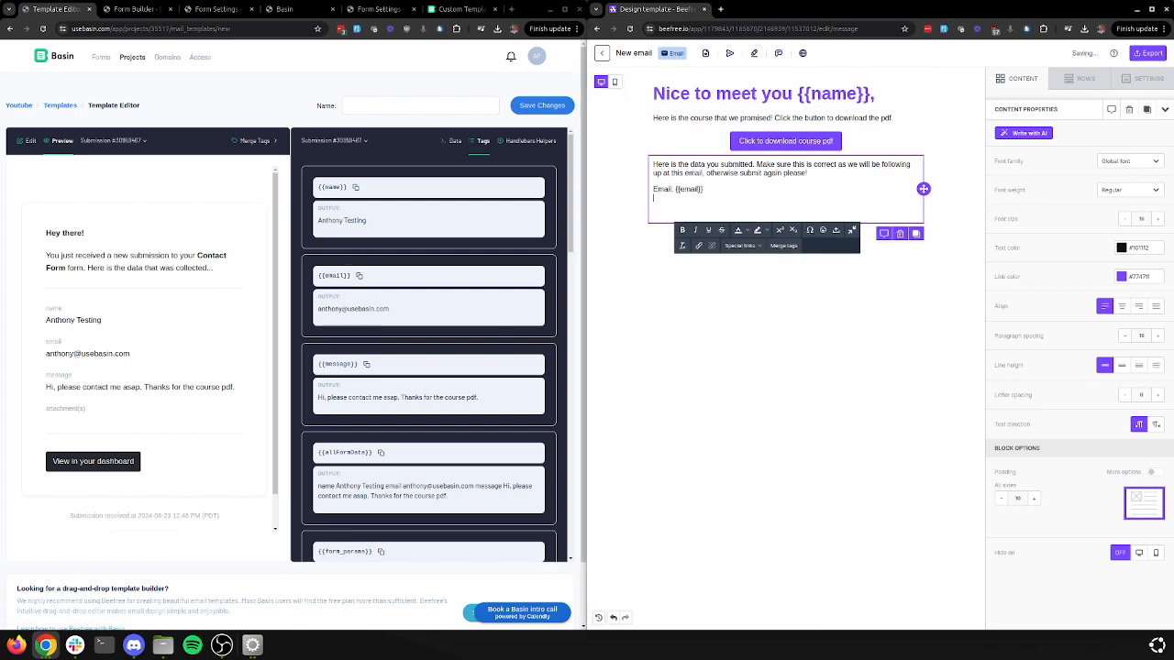
type("Message:")
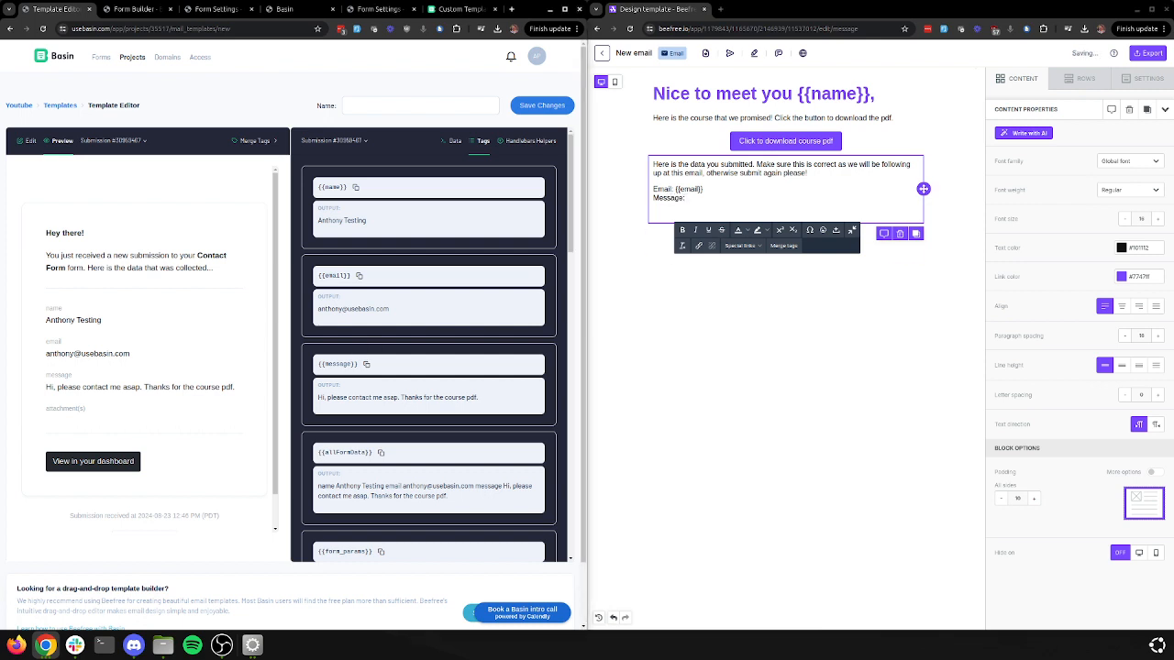
type("{{message}}")
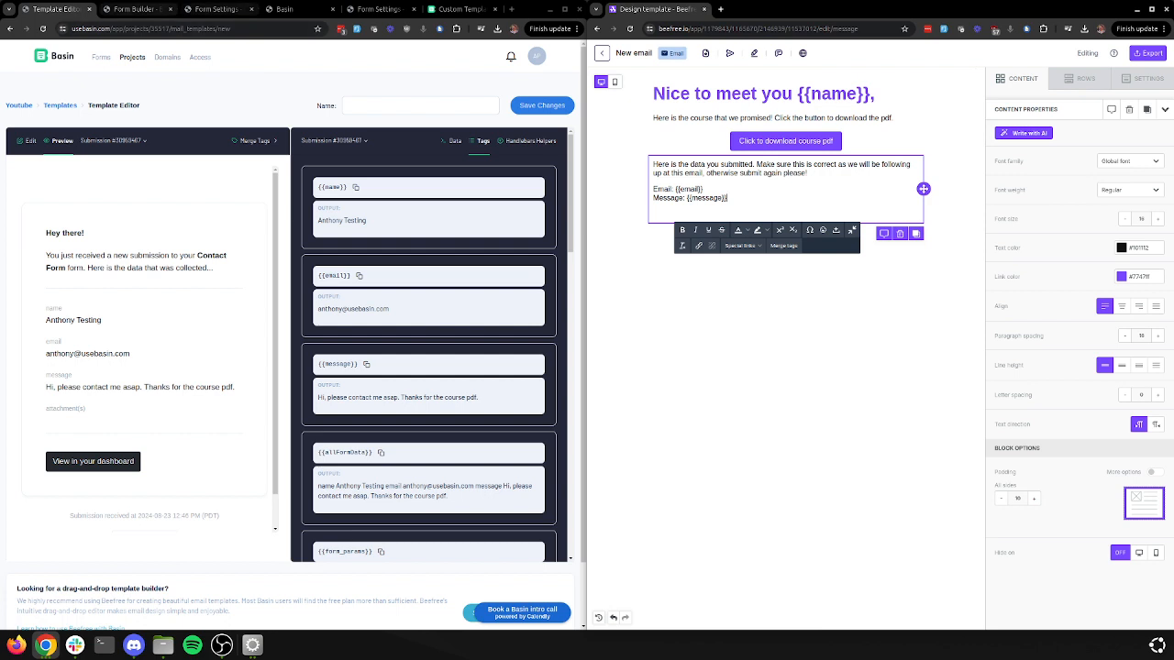
left_click(284, 10)
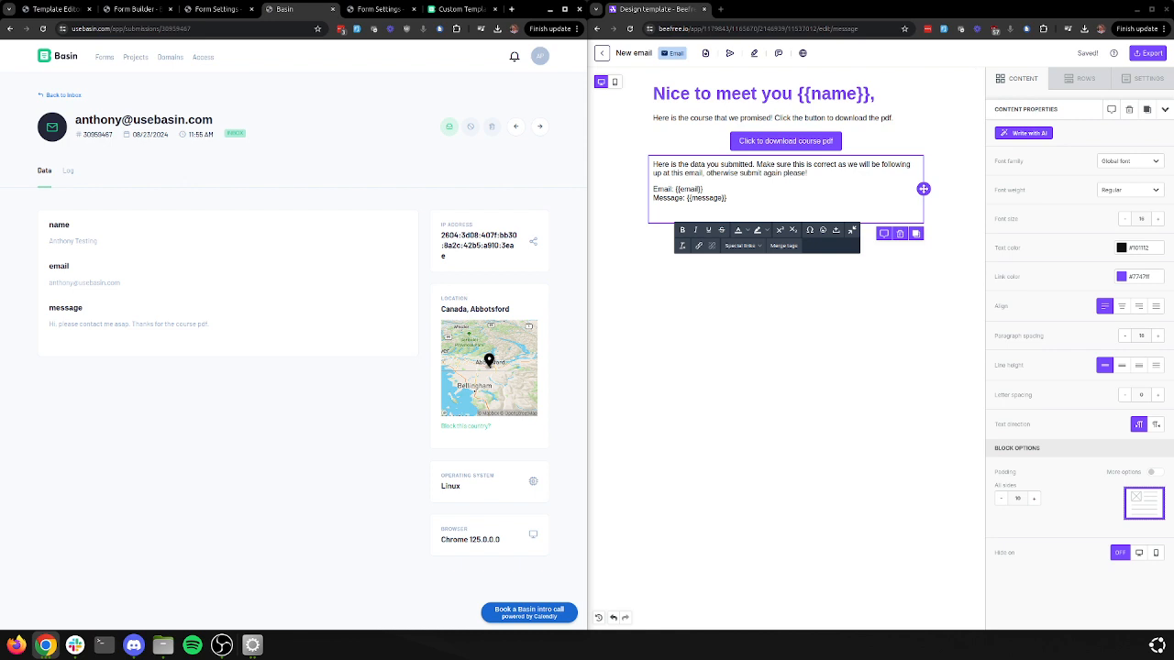
Select the message field name on the submission page, then return to the template editor
double_click(65, 308)
double_click(65, 308)
double_click(65, 308)
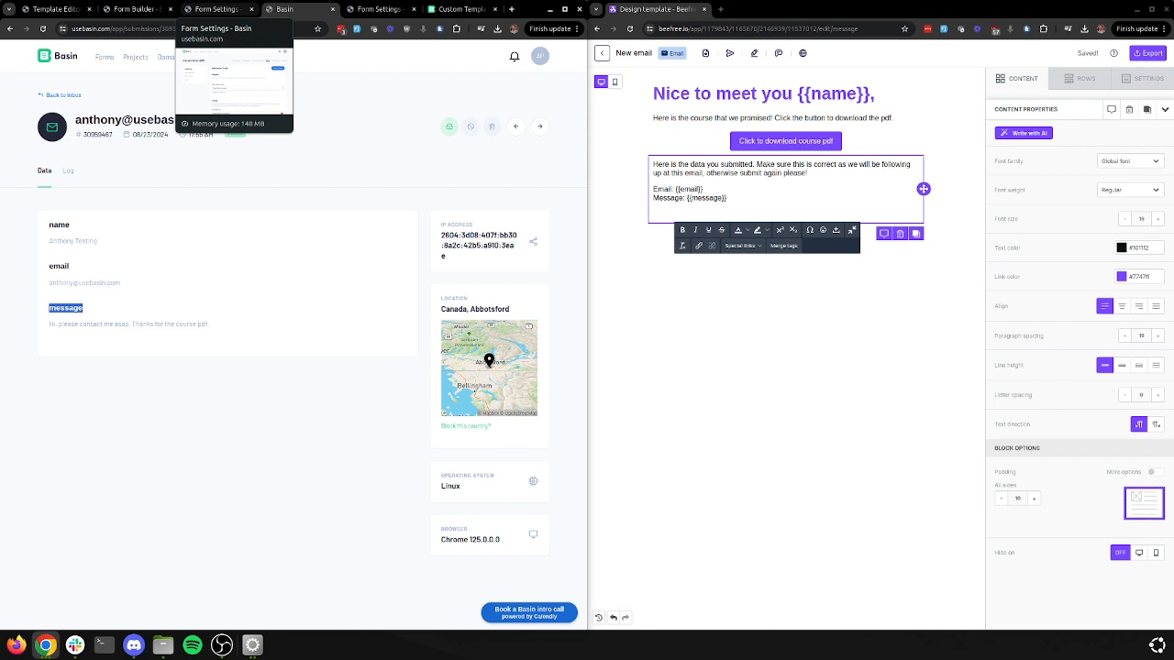
left_click(216, 10)
left_click(133, 9)
left_click(55, 10)
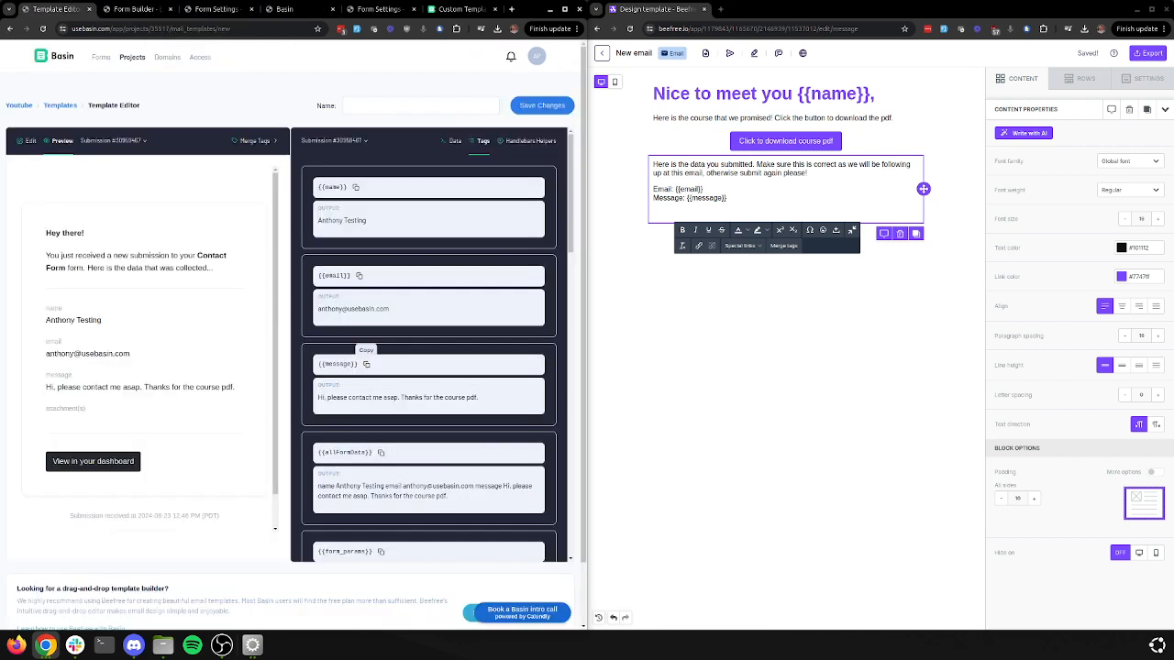
left_click(656, 213)
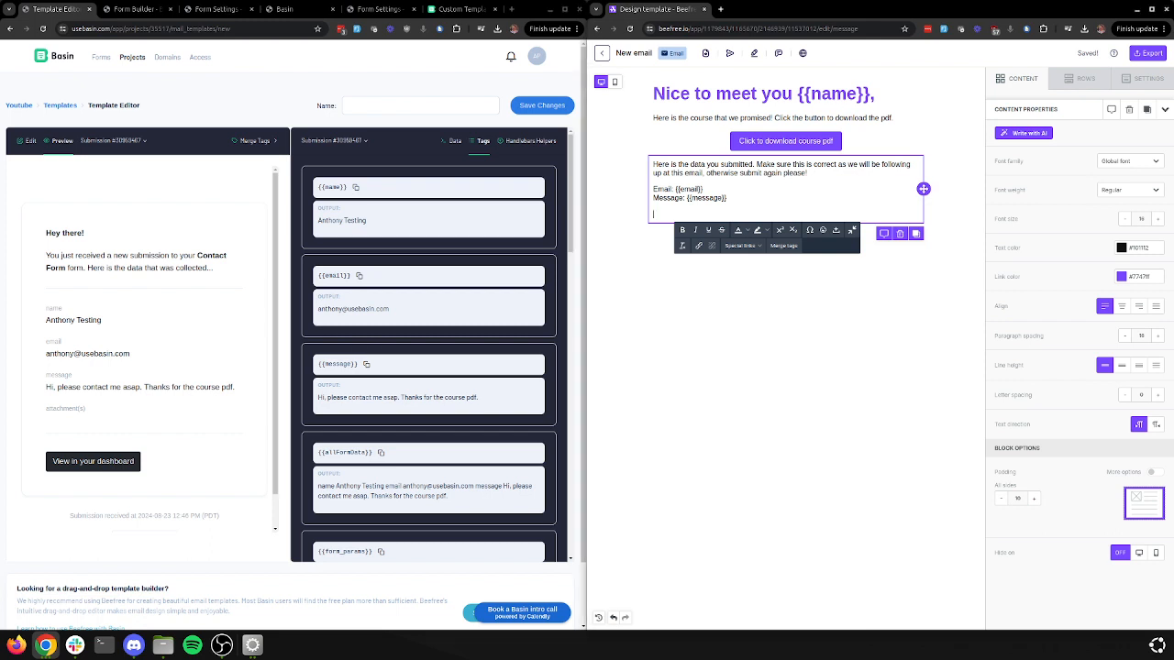
Preview the template with No submission (unformatted), showing raw tags like {{#each form_params}}
left_click(28, 141)
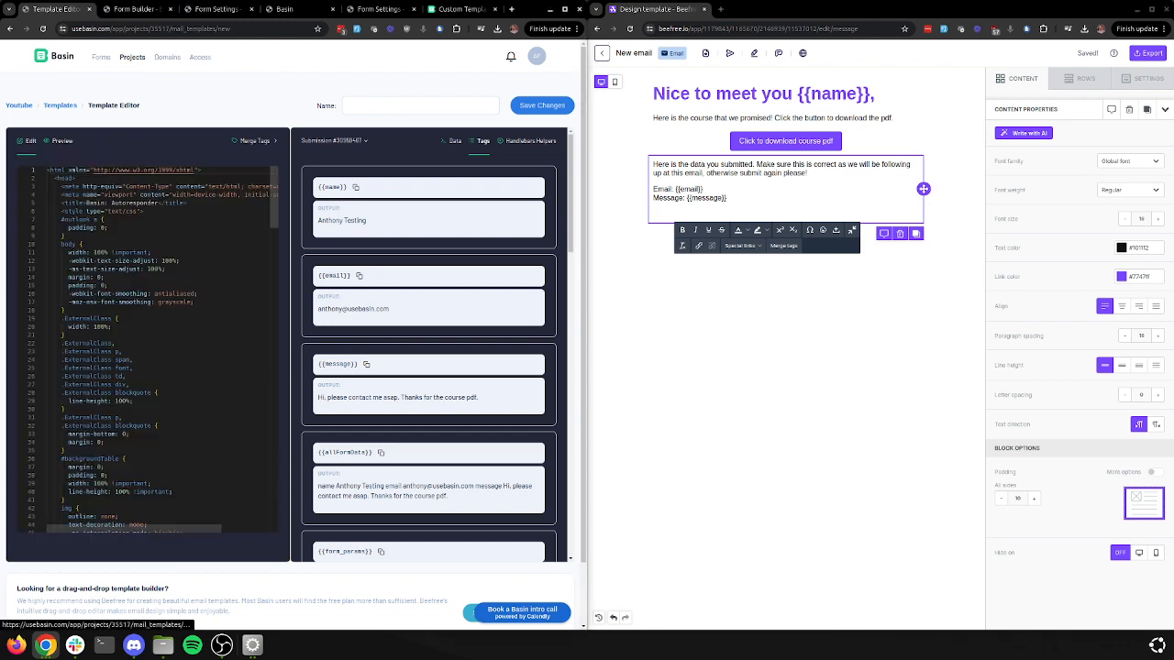
left_click(60, 141)
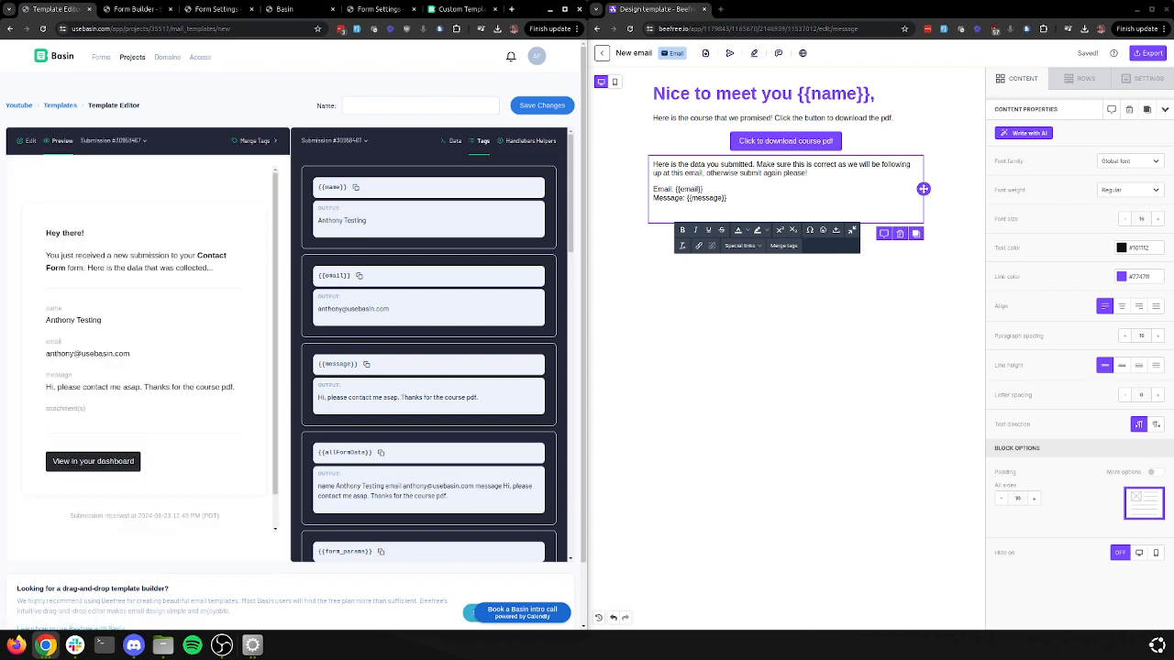
left_click(114, 141)
left_click(134, 167)
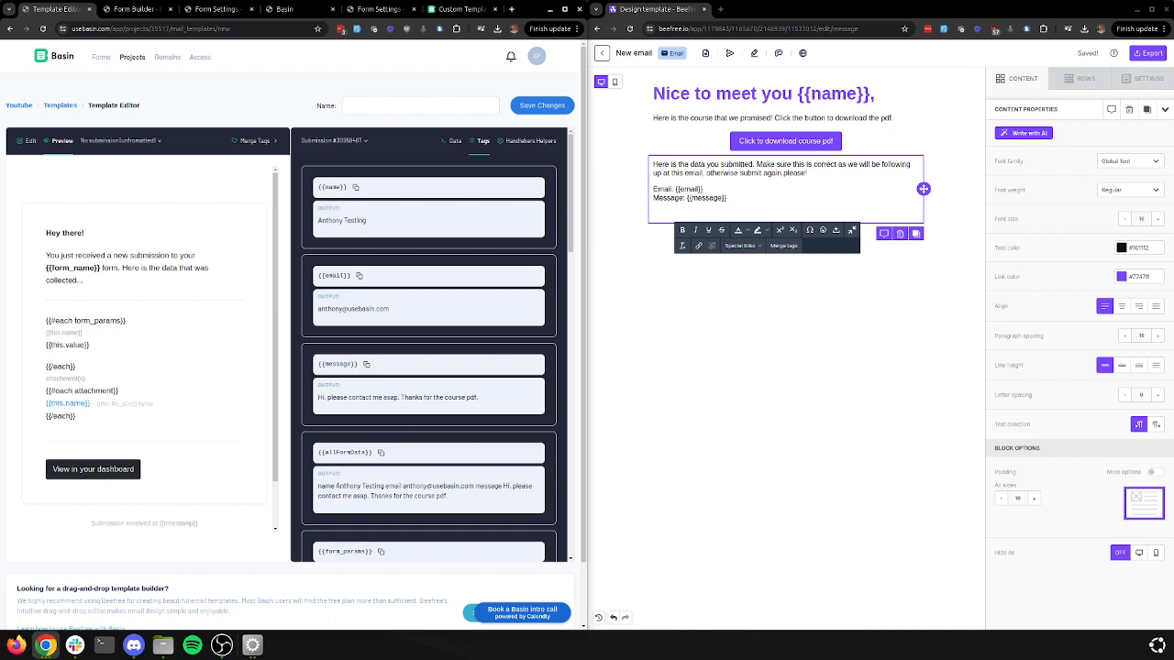
Paste the form_params loop lines into the paragraph with the intro line 'Here is all the datas' above them
left_click_drag(90, 345, 46, 320)
key("ctrl+c")
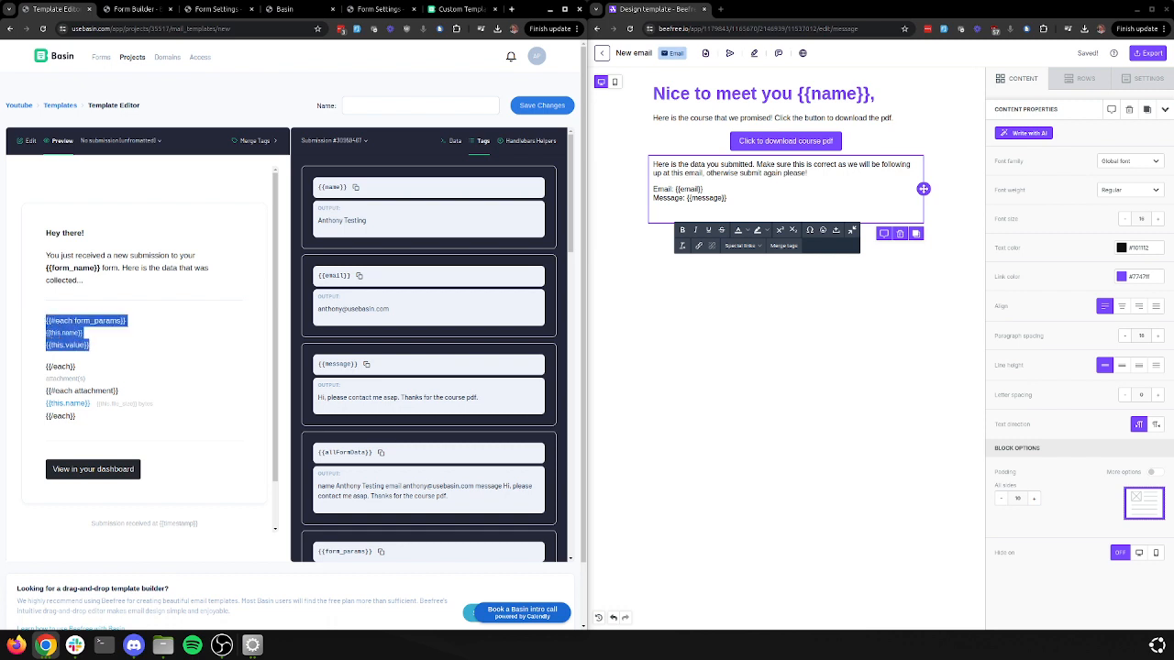
left_click(688, 212)
key("ctrl+v")
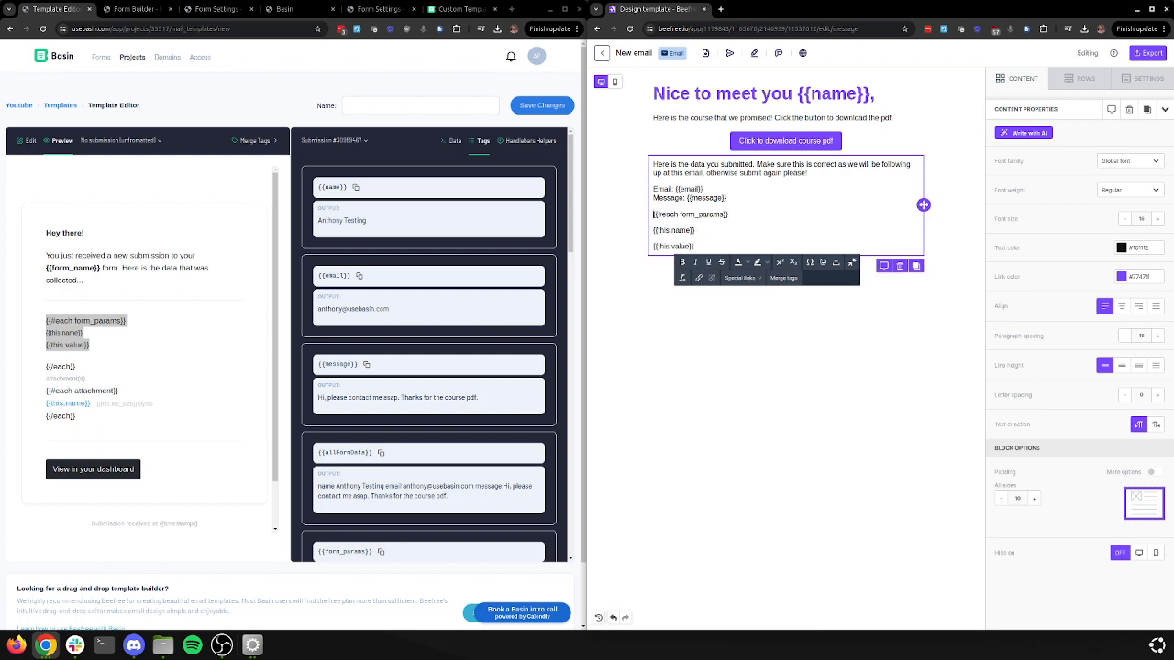
key("Return")
key("Return")
key("Return")
key("Return")
key("Return")
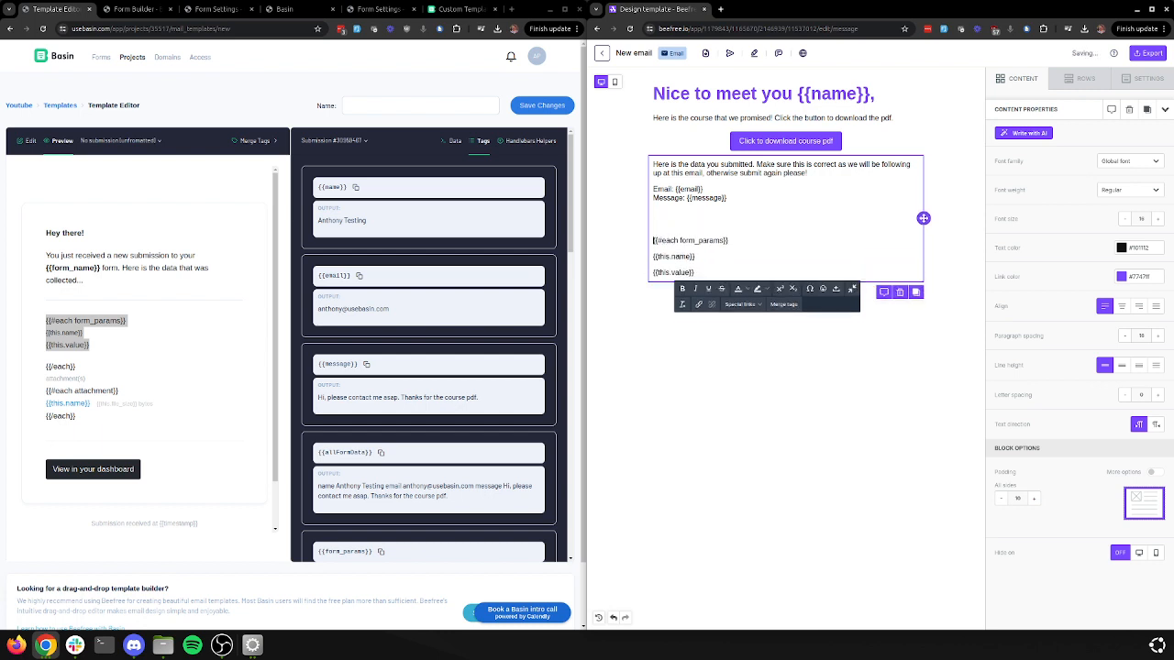
type("Here")
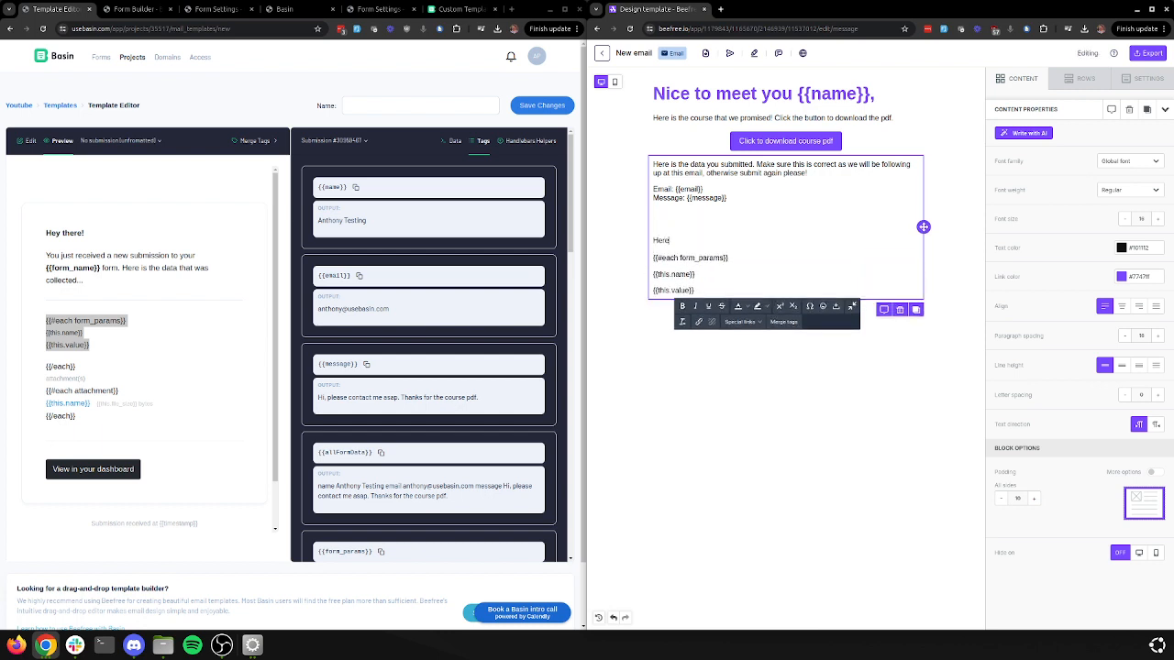
type(" is all the datas:")
Add the closing {{/each}} tag on a new line below {{this.value}}
left_click_drag(46, 367, 76, 367)
key("ctrl+c")
left_click(696, 291)
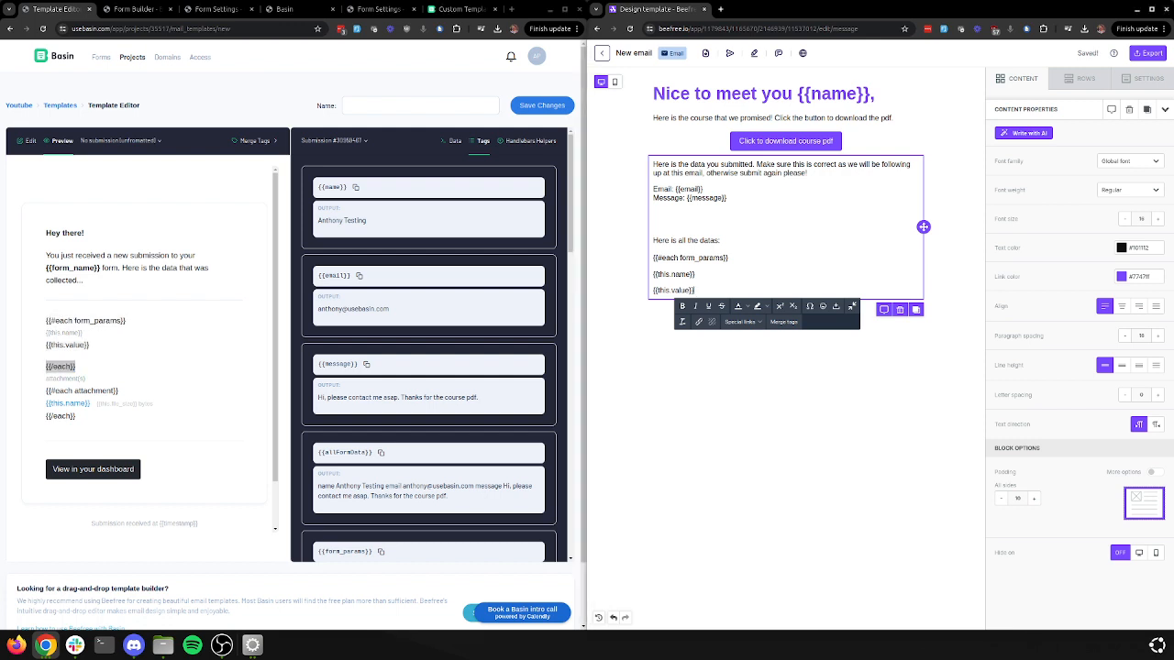
key("Return")
key("ctrl+v")
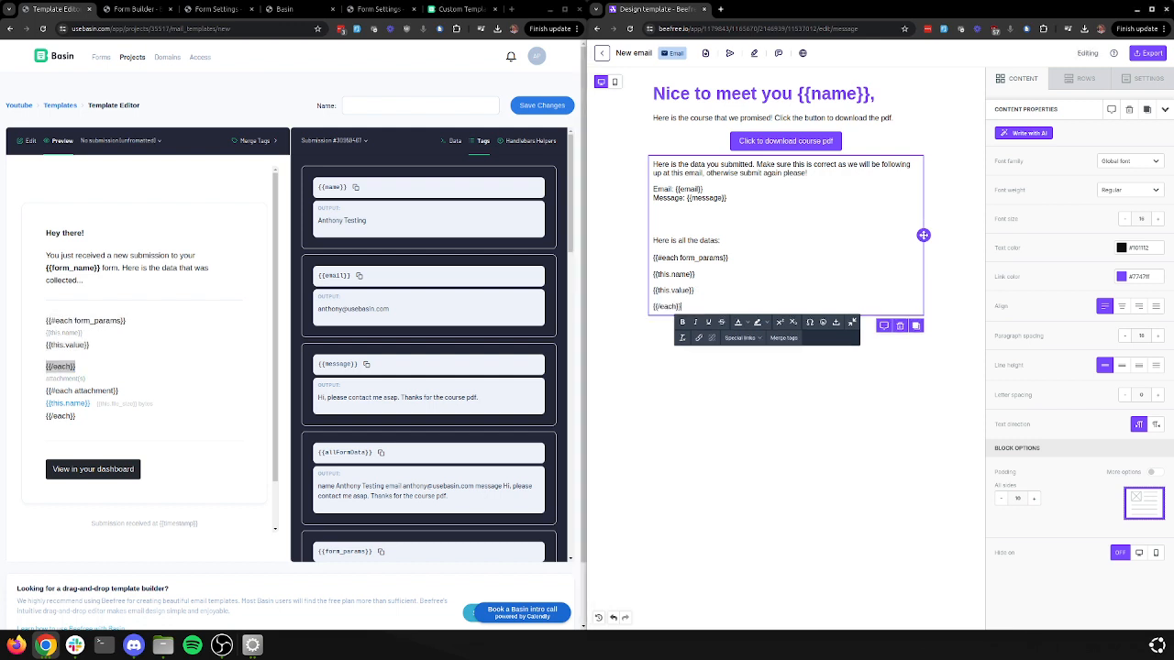
Make the {{this.name}} tag bold and underlined, then finish editing the text block
left_click_drag(696, 275, 645, 275)
left_click(682, 322)
left_click(653, 291)
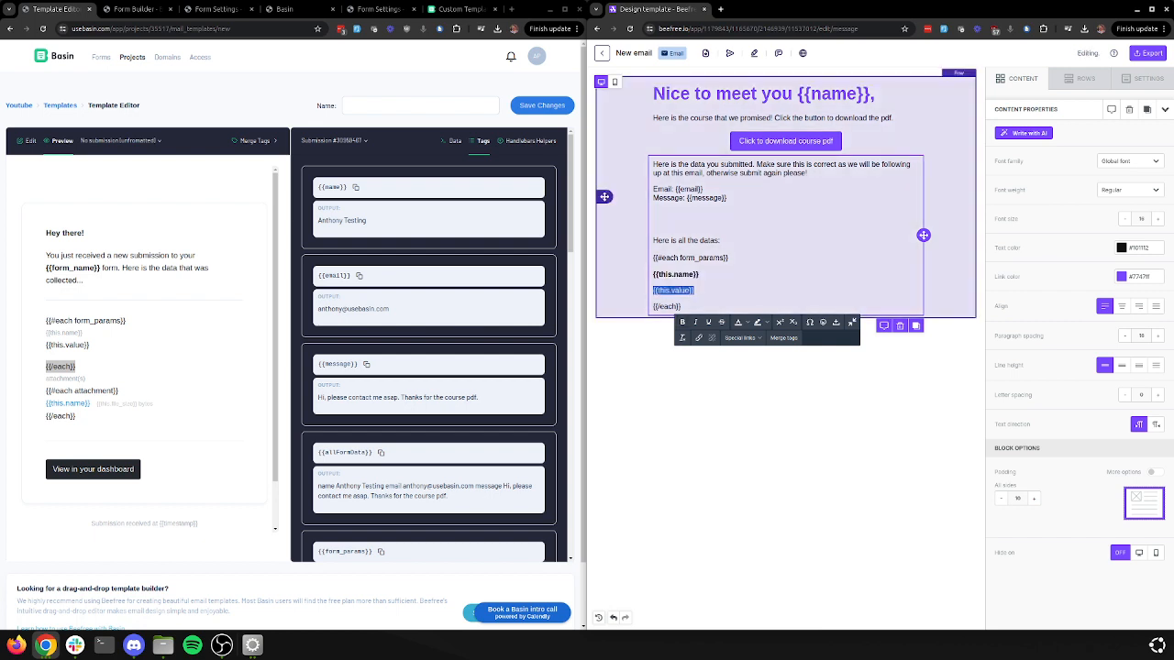
left_click_drag(699, 275, 646, 276)
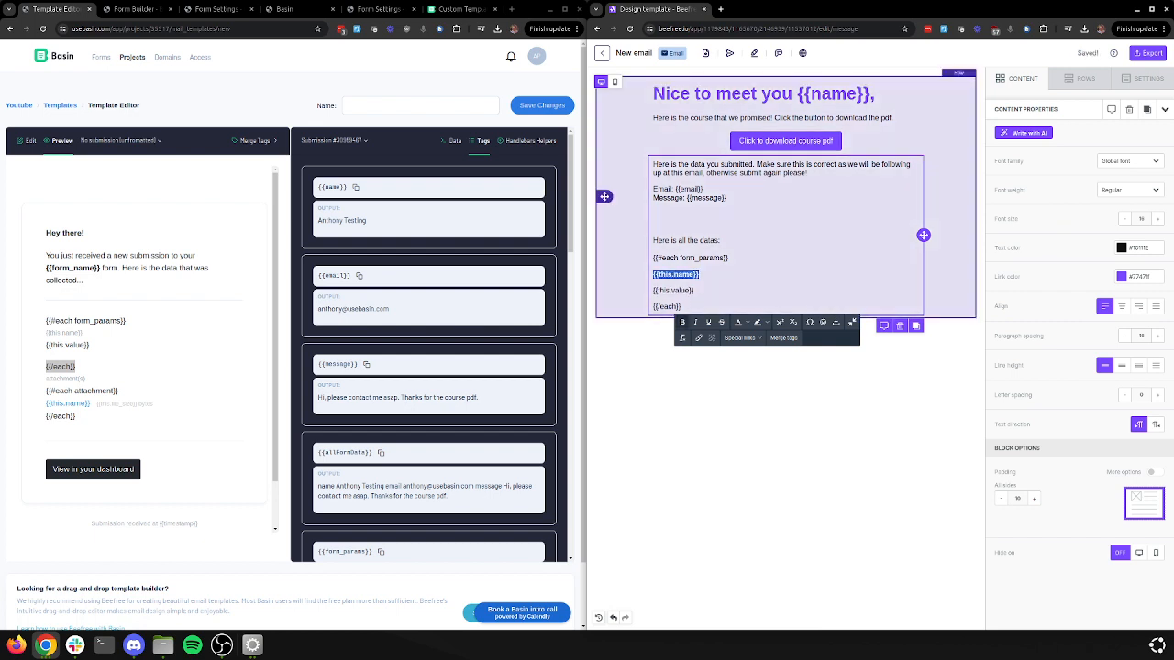
left_click(708, 322)
left_click(697, 291)
left_click(950, 386)
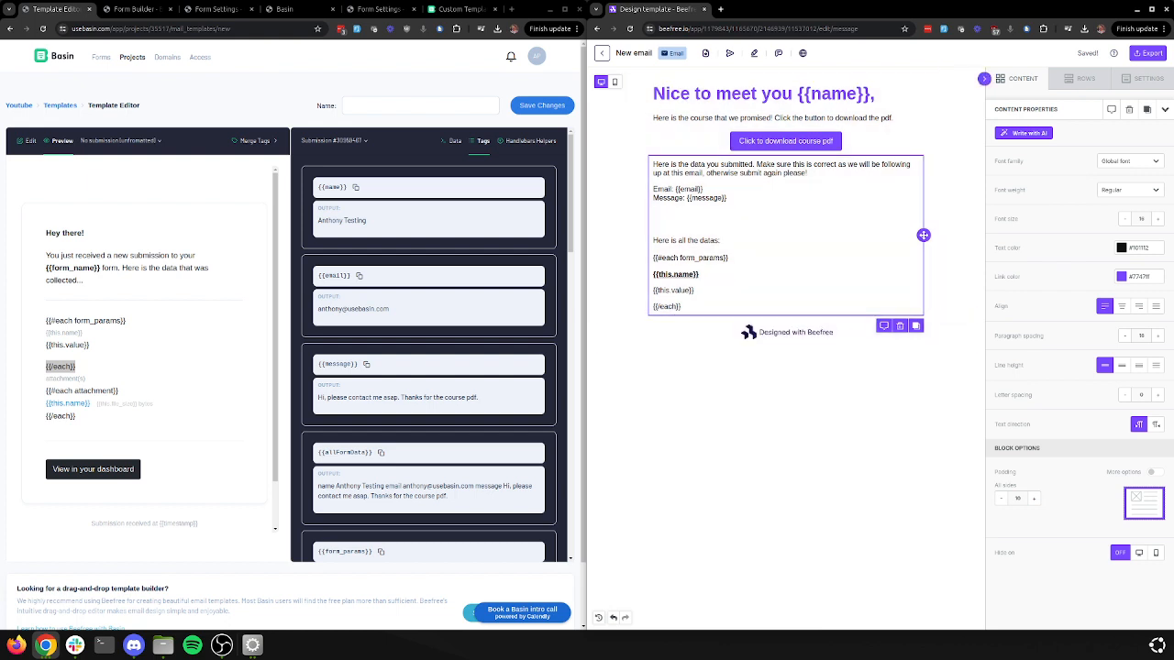
left_click(1019, 80)
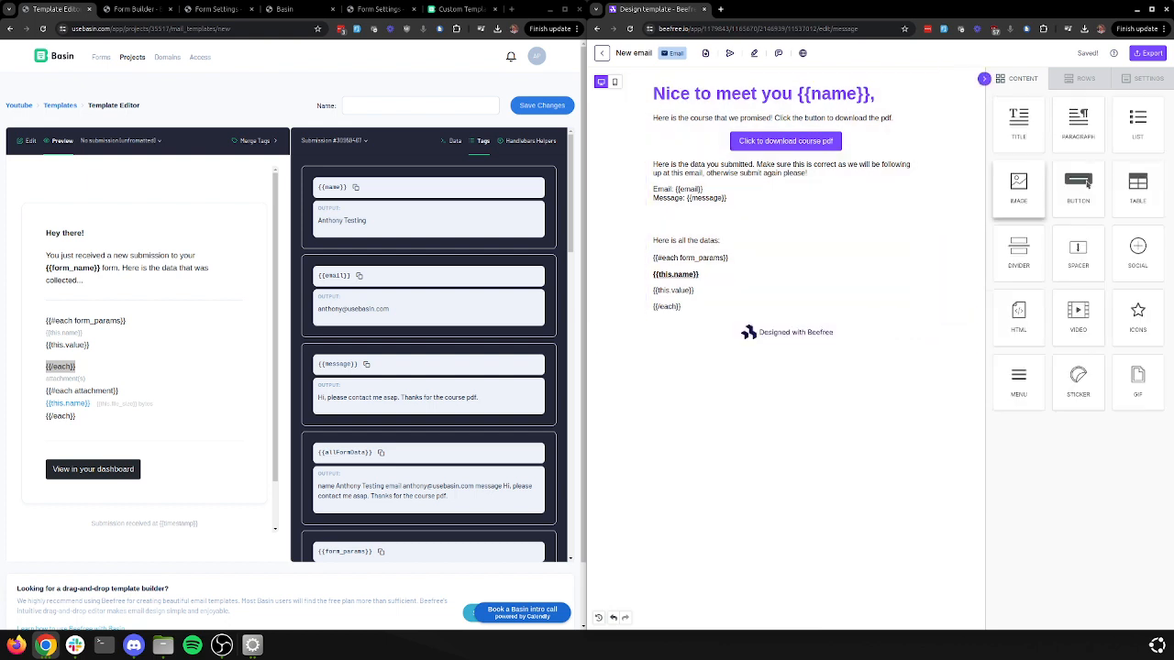
Add a paragraph block below the loop reading 'Thanks for getting in touch.' followed by a sign-off name
left_click(1080, 79)
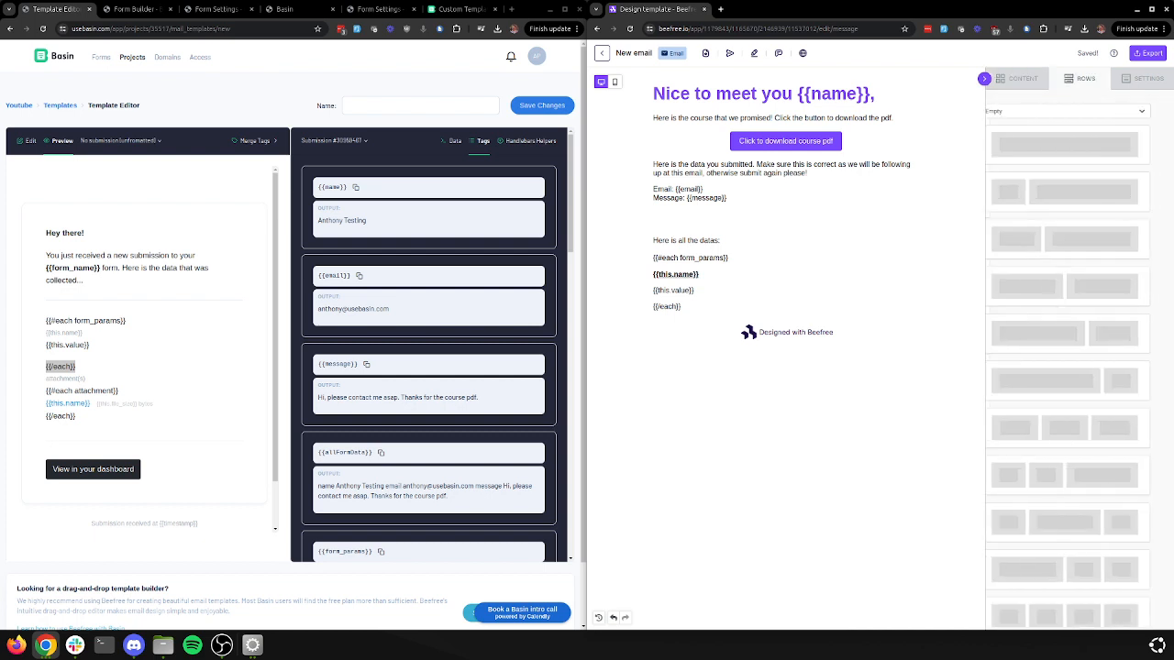
left_click(1018, 78)
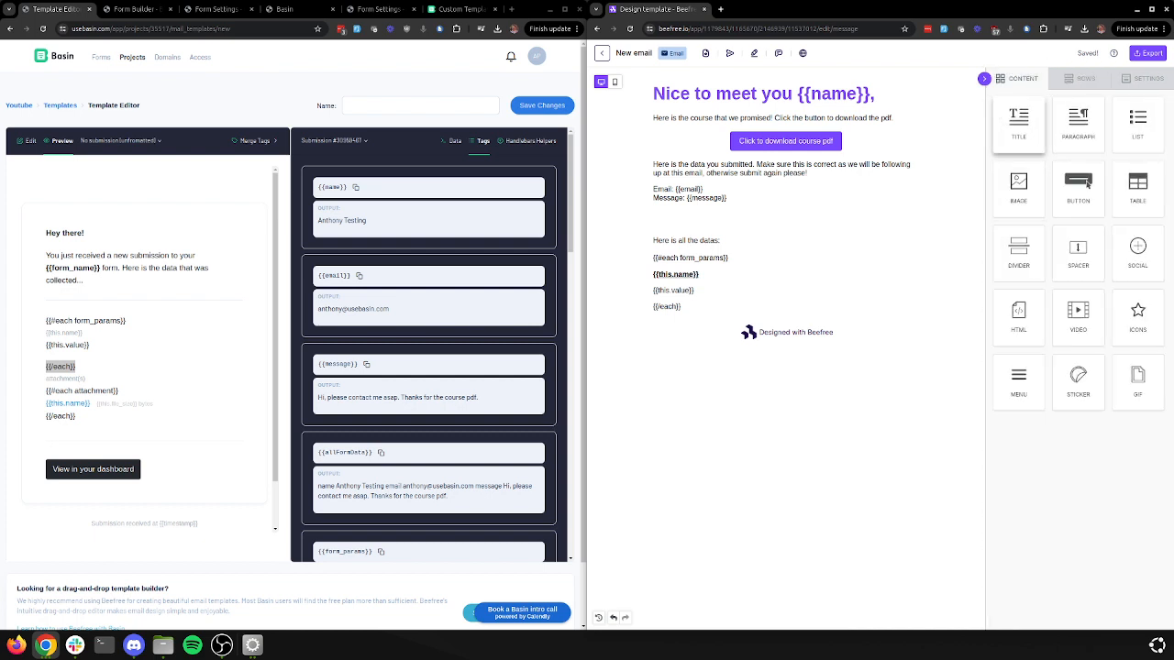
left_click_drag(1079, 125, 719, 335)
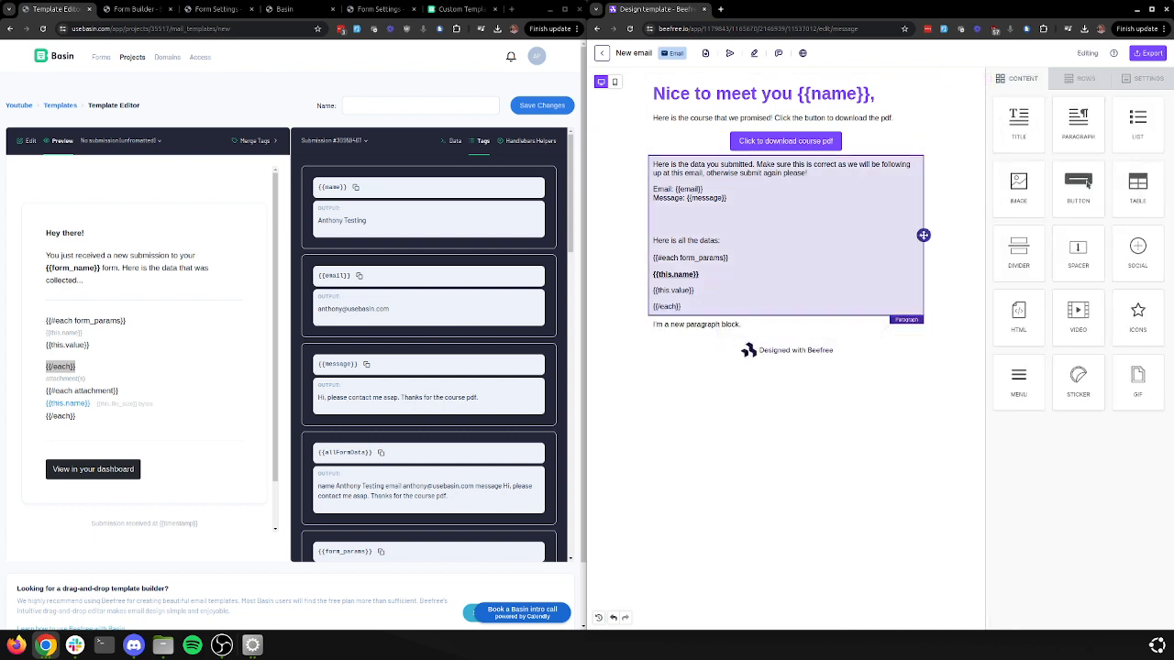
left_click(713, 324)
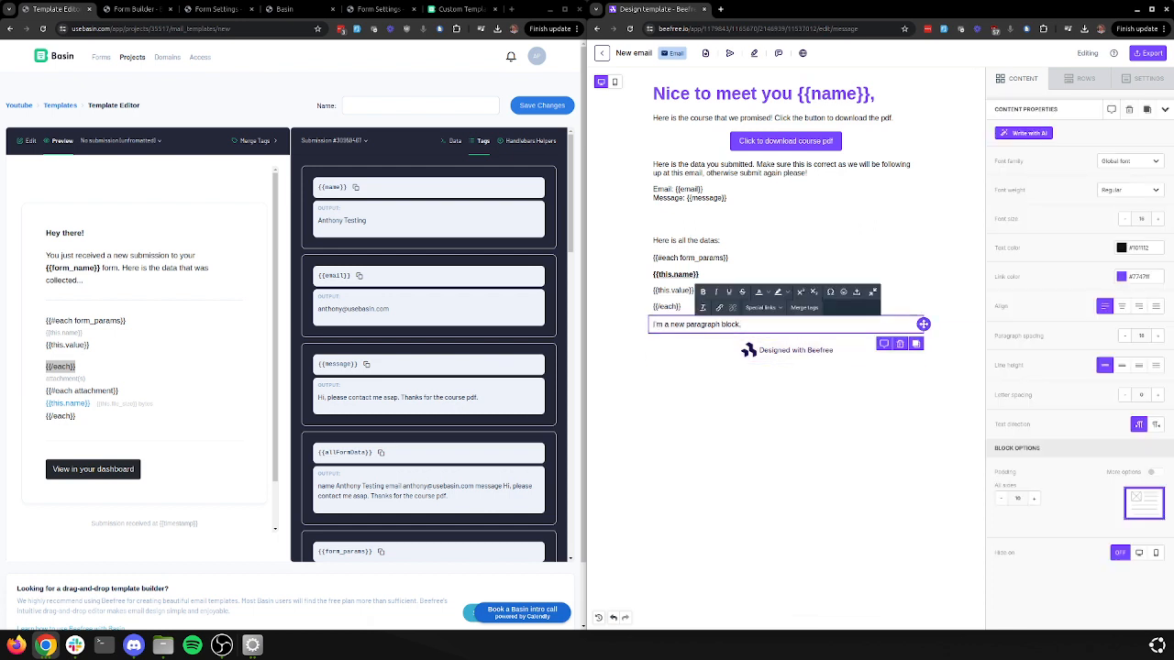
key("Return")
key("Return")
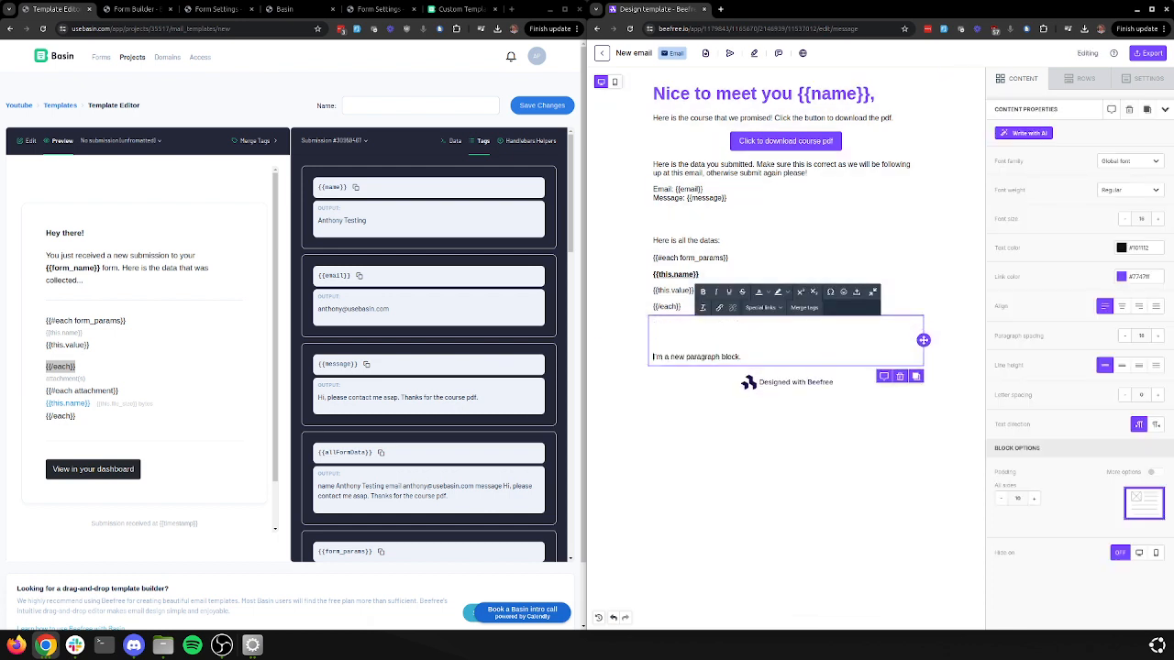
left_click(741, 357)
key("shift+Up")
type("Th")
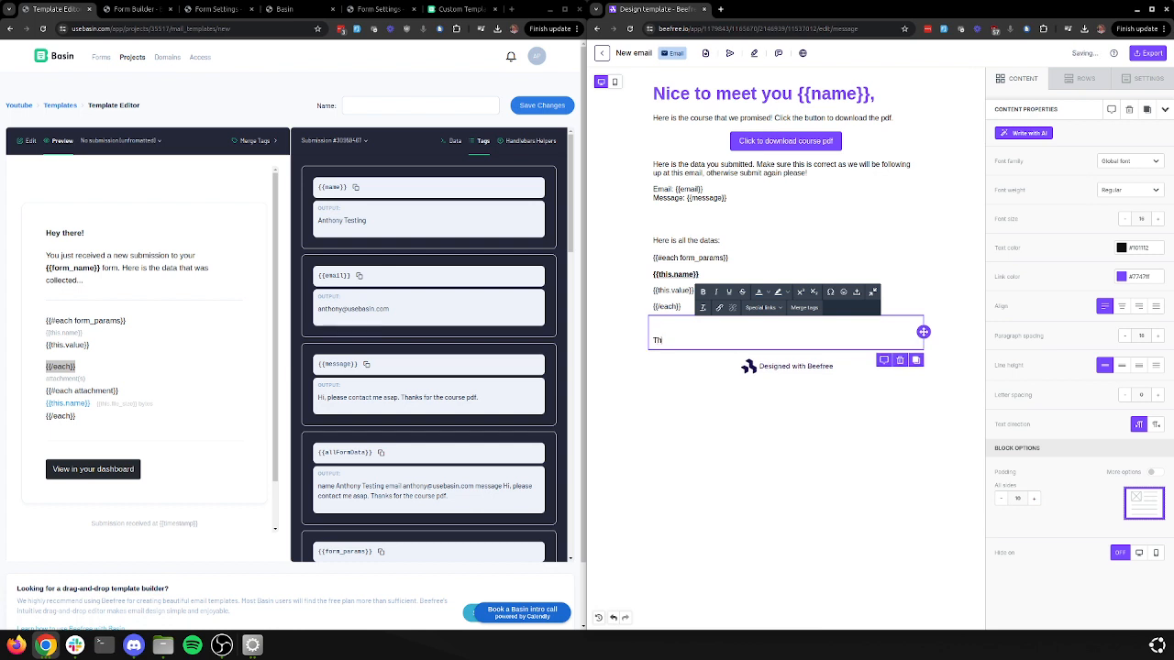
type("anks for getting in touch.")
key("Return")
type("Anthony")
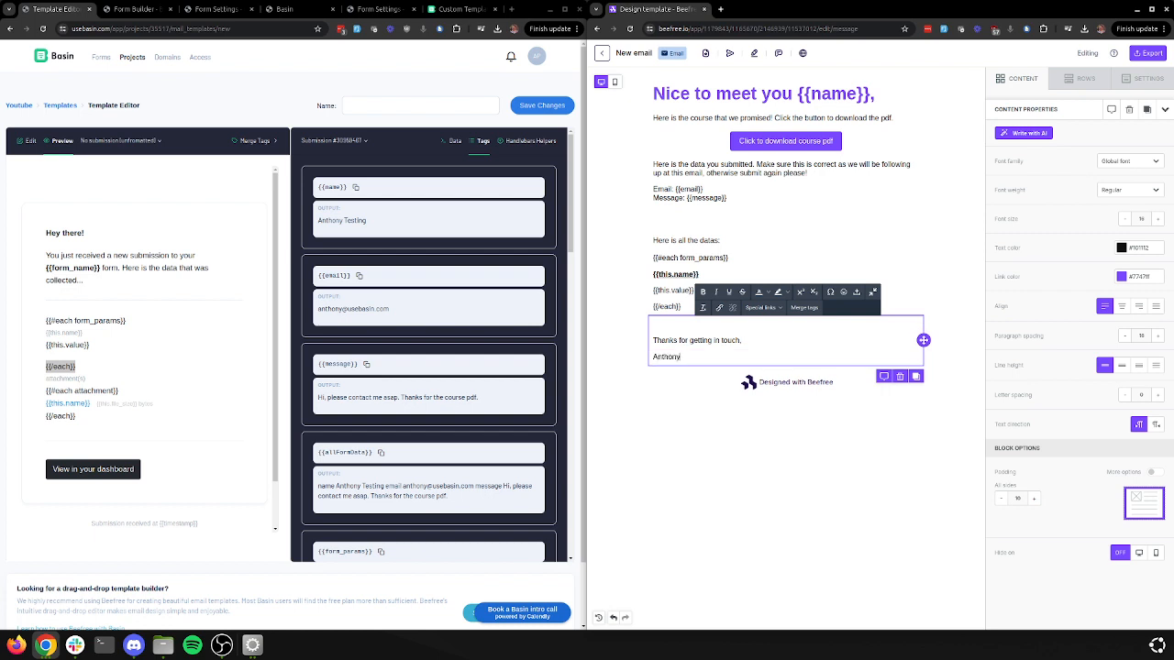
left_click(787, 477)
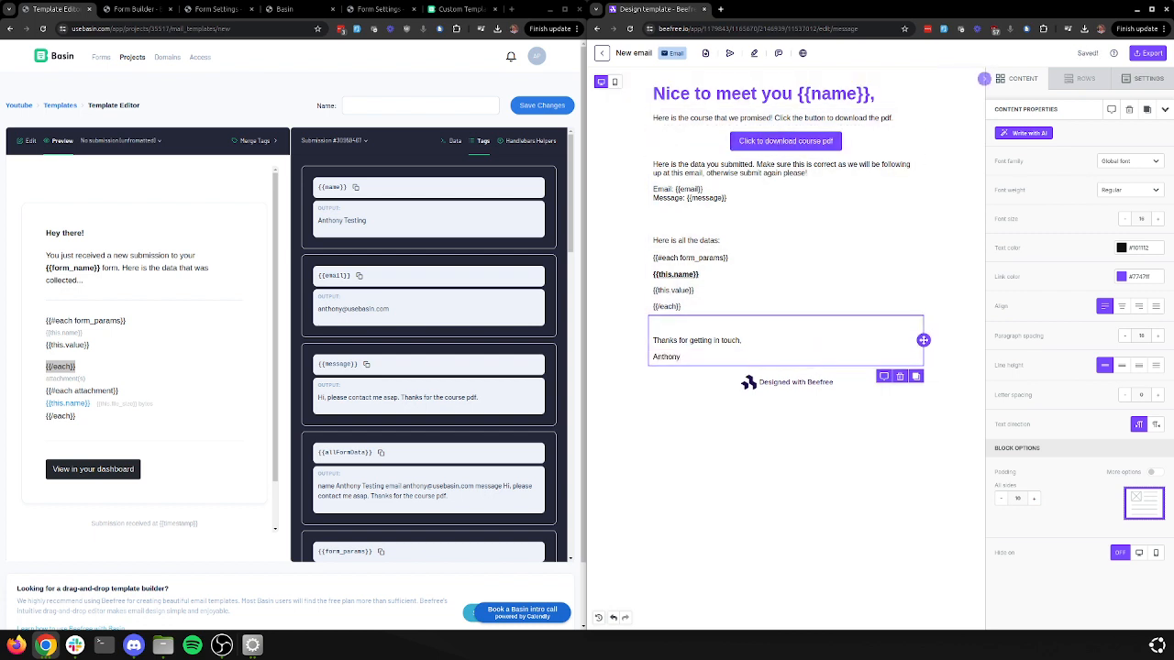
Open Beefree's HTML export and clear the old code from Basin's template editor
left_click(1148, 53)
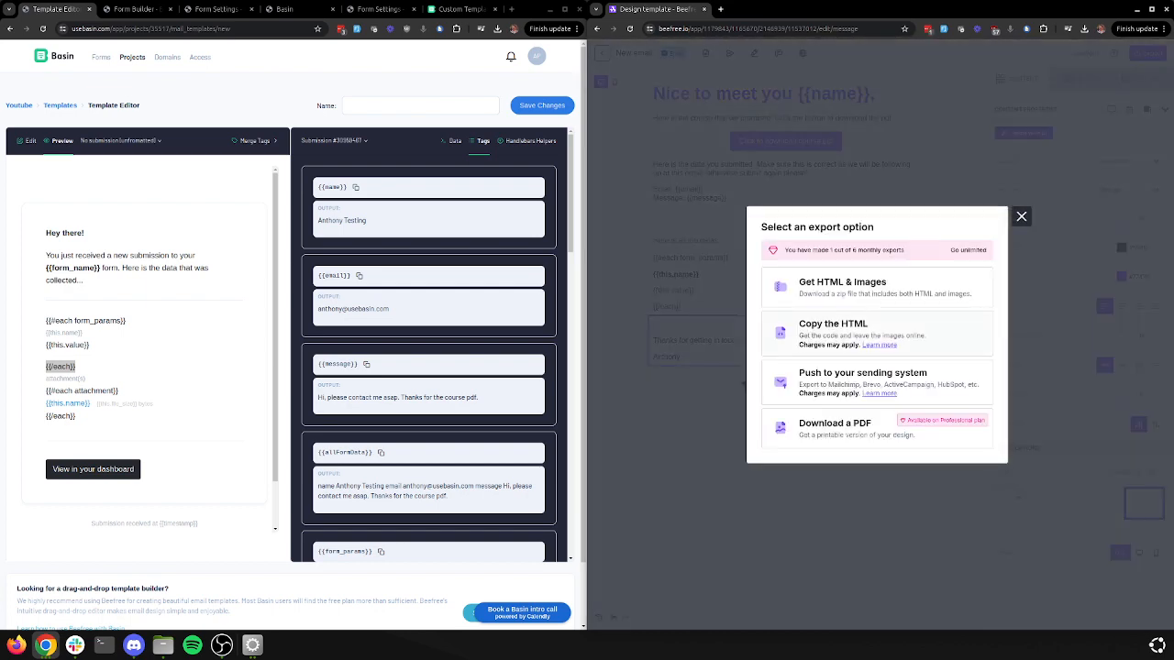
left_click(832, 332)
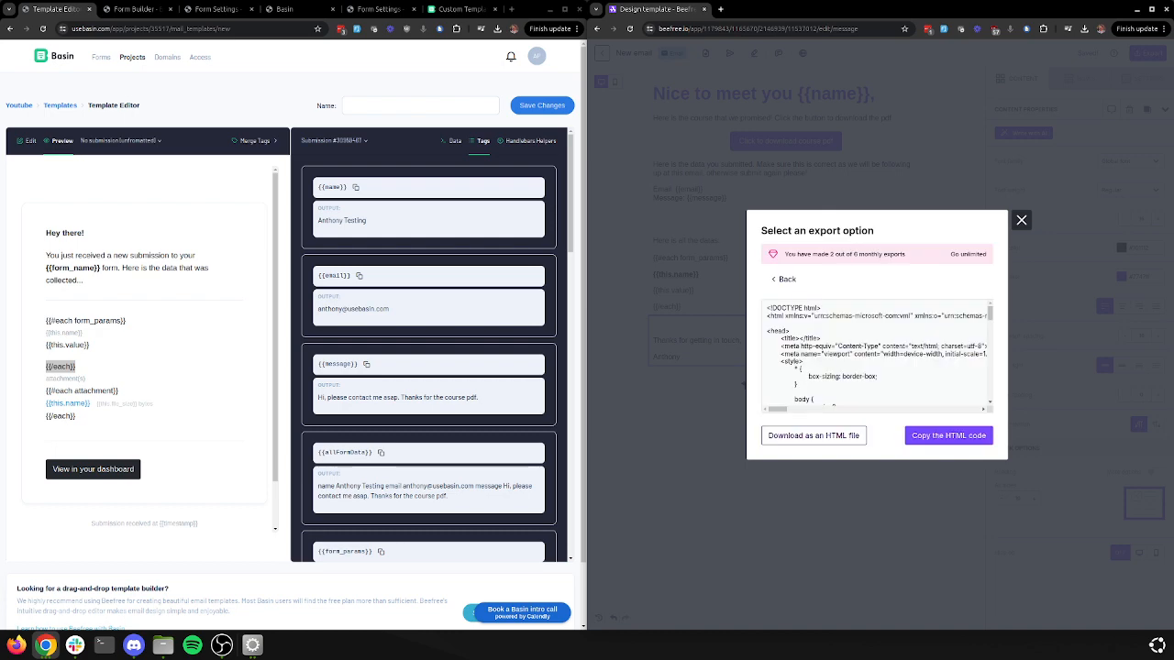
left_click(25, 140)
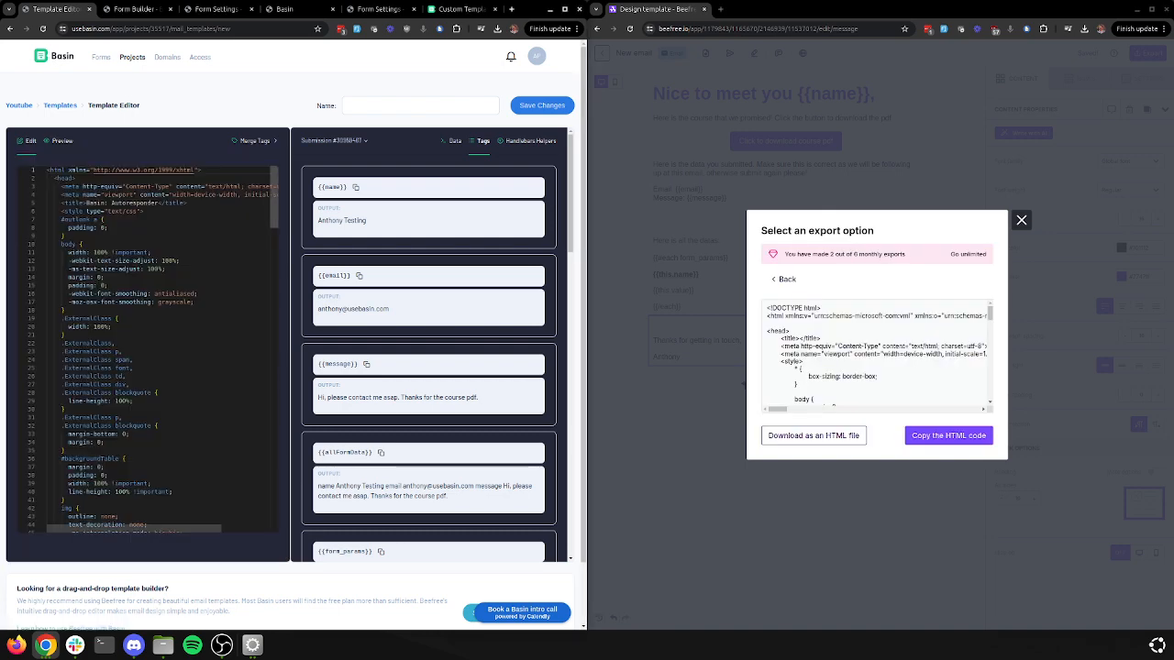
scroll(151, 349, "down", 20)
left_click_drag(76, 511, 45, 156)
key("BackSpace")
Paste the Beefree email HTML into the editor and name the template 'Beefree pdf download'
key("ctrl+v")
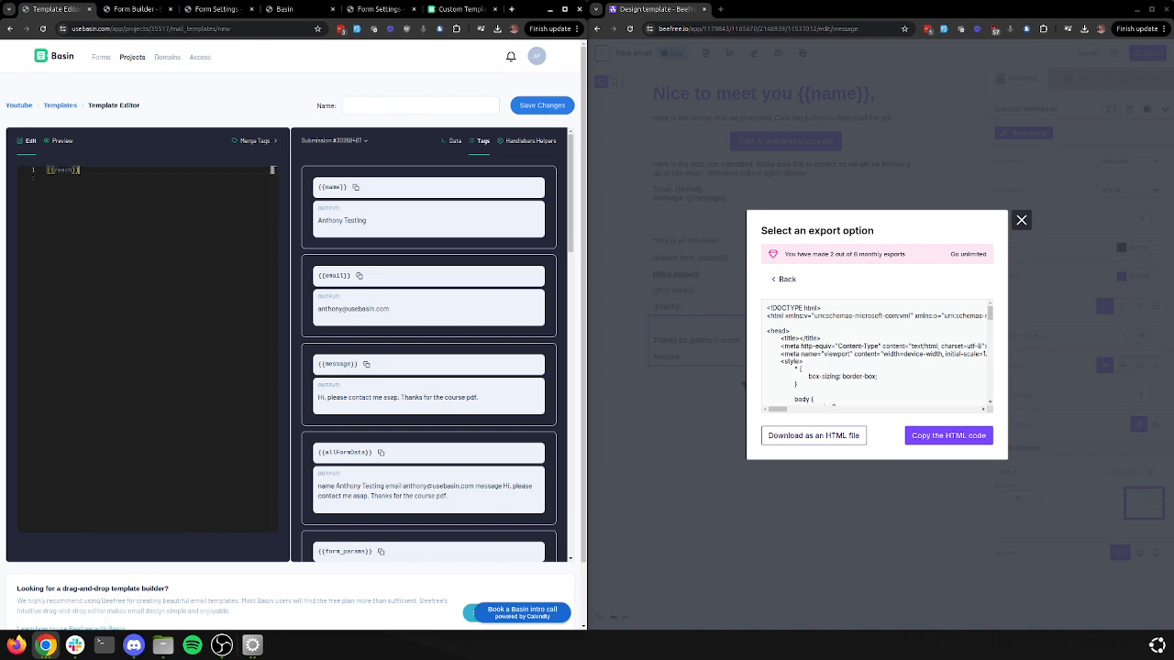
key("ctrl+z")
left_click(949, 436)
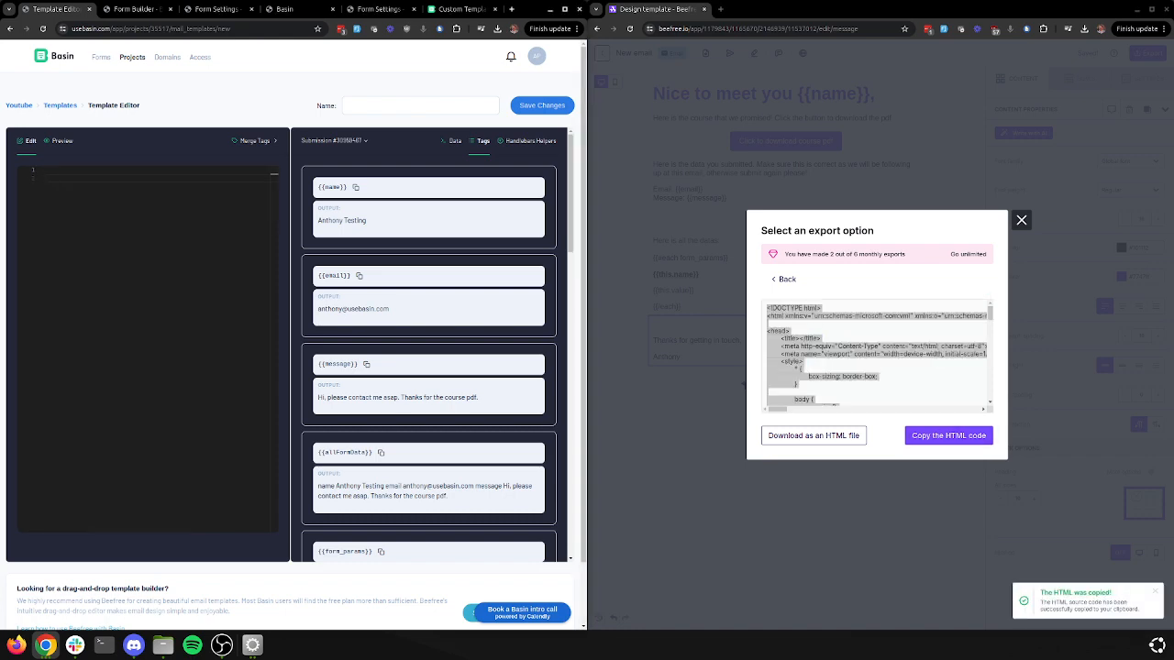
key("ctrl+v")
left_click(420, 105)
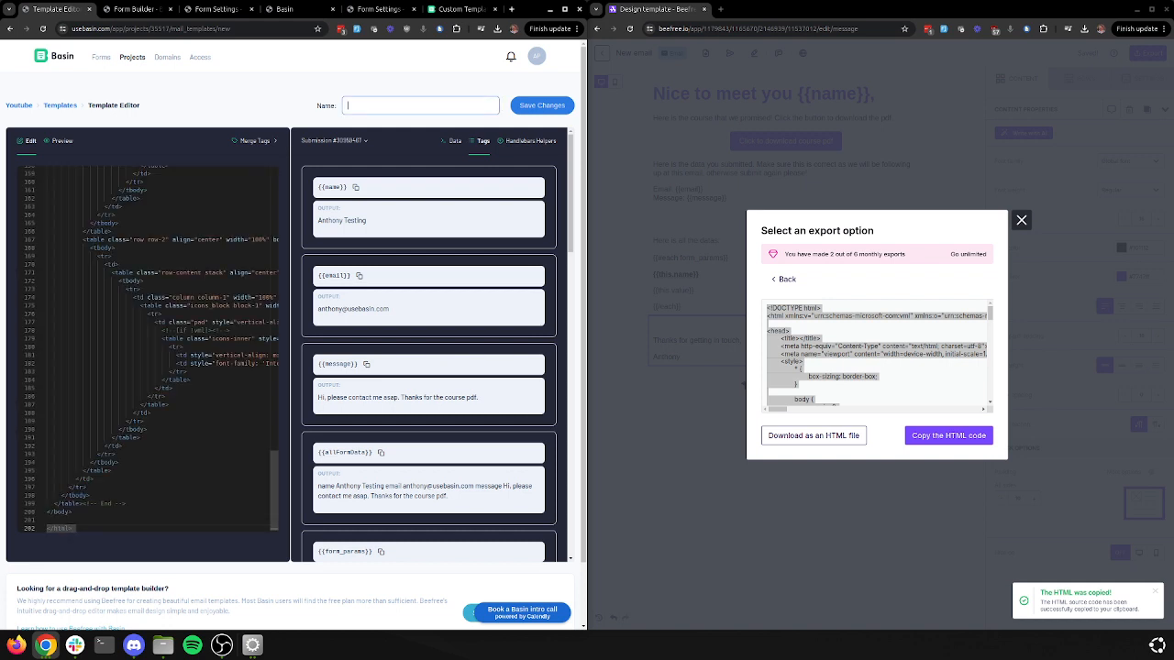
type("Beefree pdf download")
Save the 'Beefree pdf download' template and preview it using a real submission's data
key("Return")
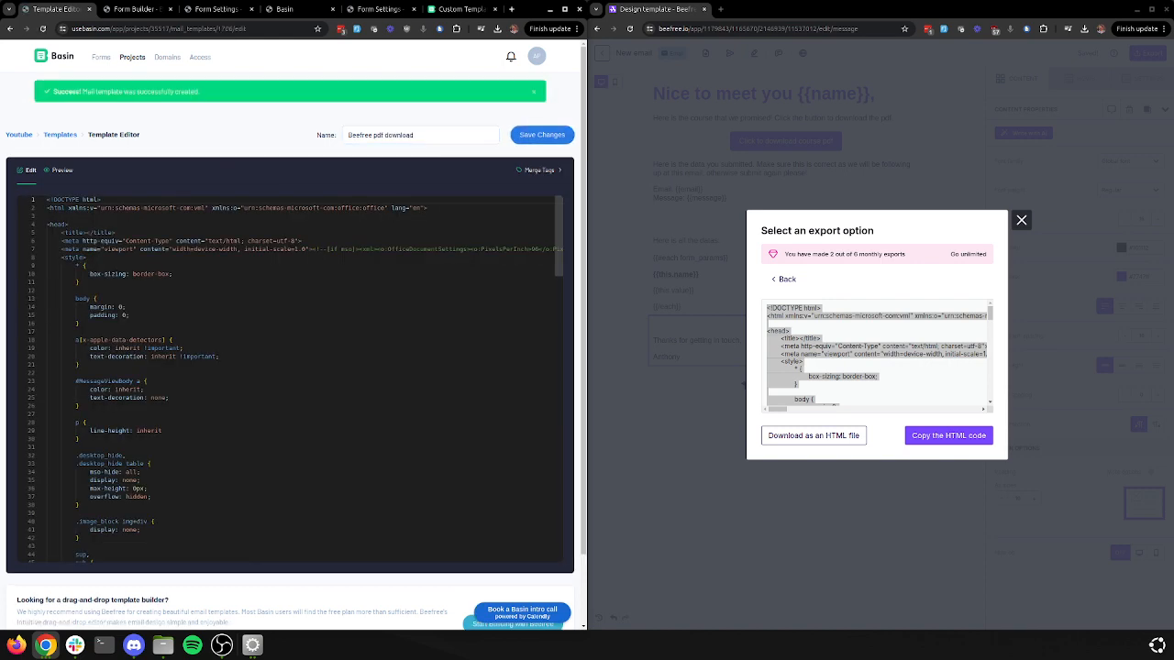
left_click(60, 171)
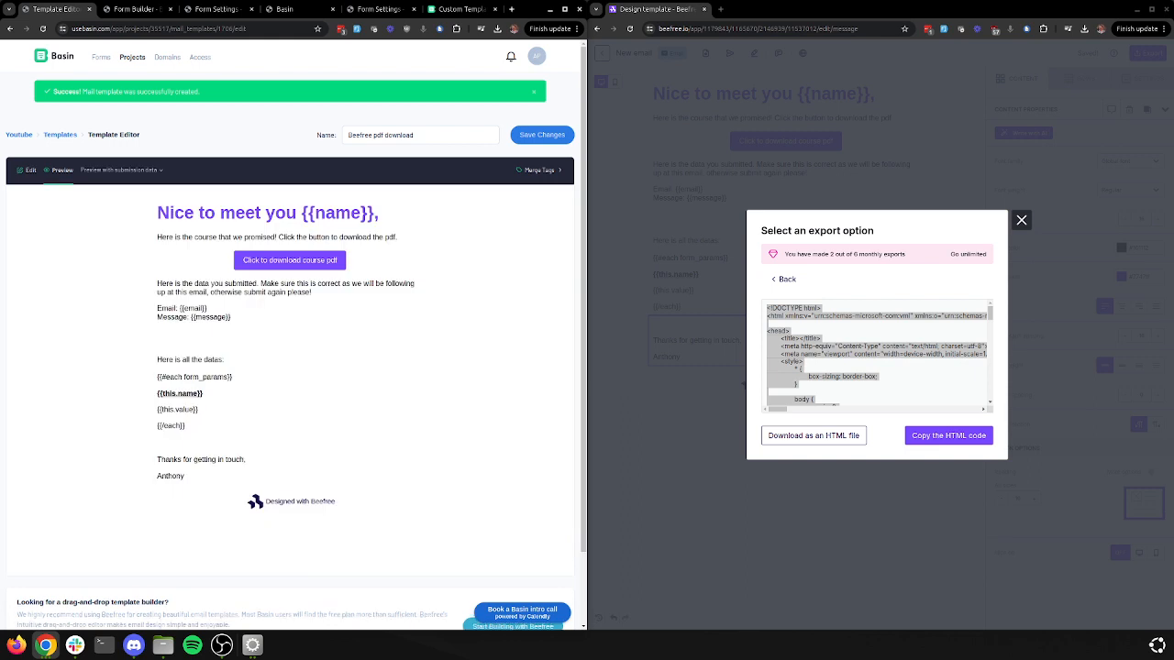
left_click(122, 169)
left_click(129, 239)
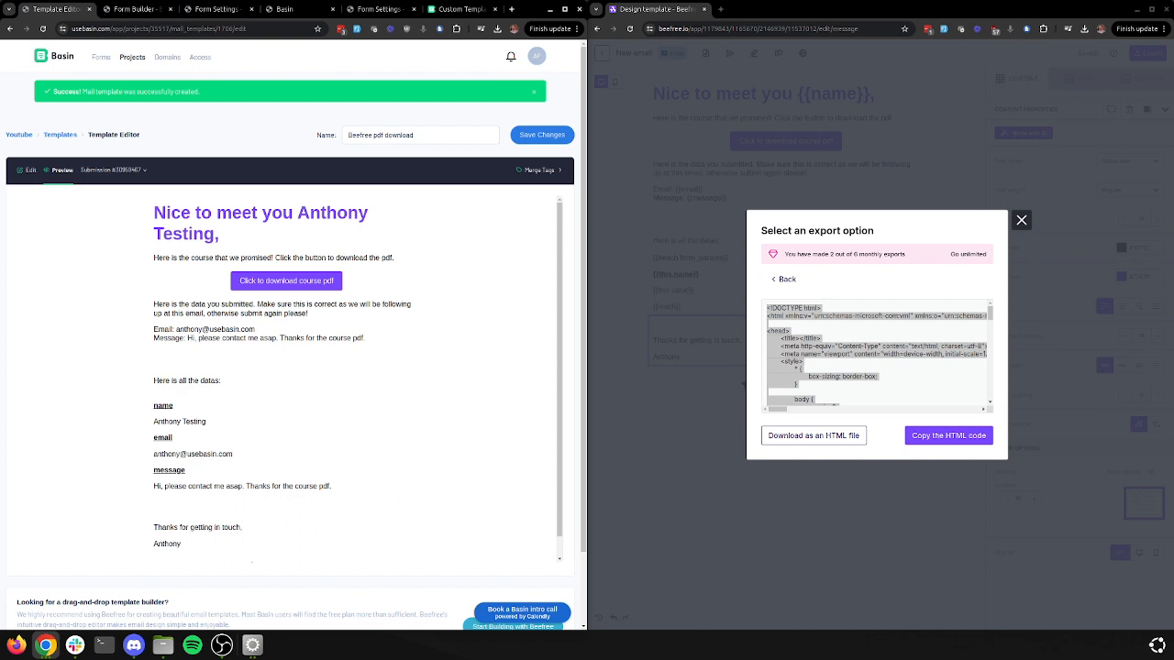
scroll(358, 376, "down", 1)
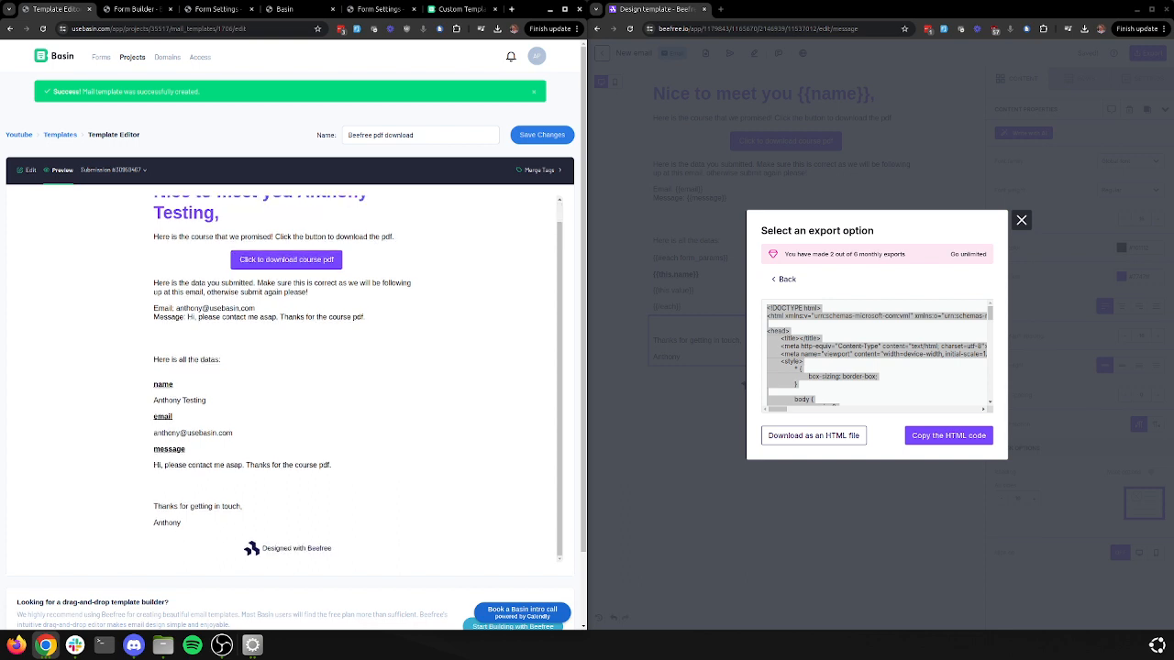
left_click_drag(154, 308, 367, 318)
left_click(369, 318)
left_click_drag(331, 465, 152, 384)
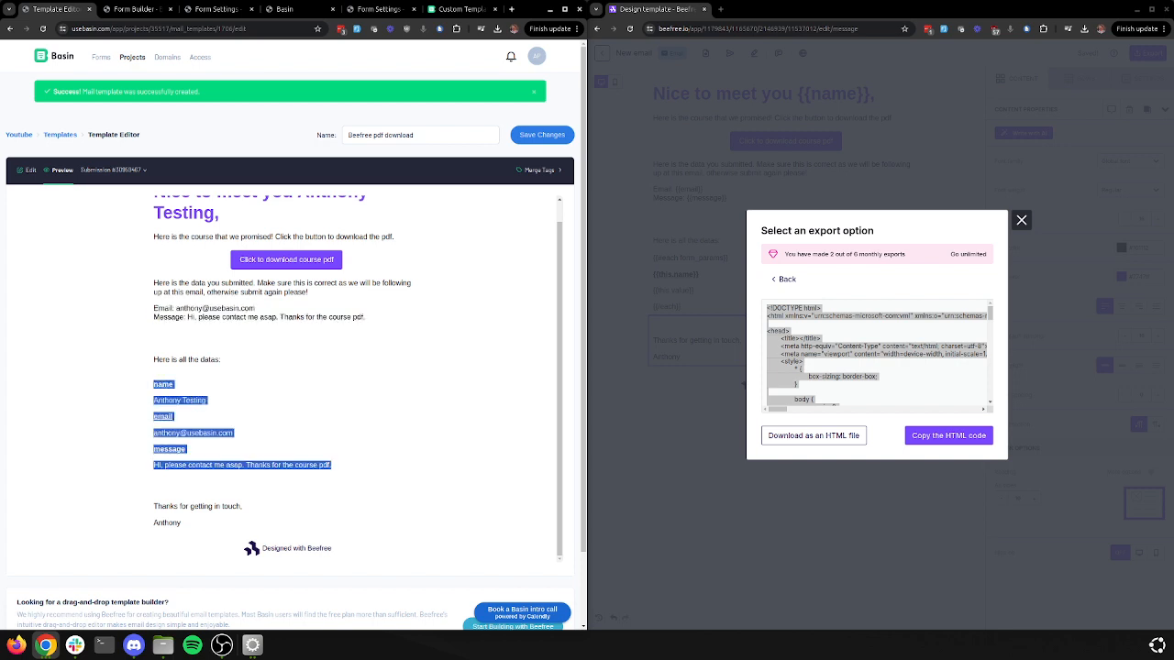
left_click(379, 9)
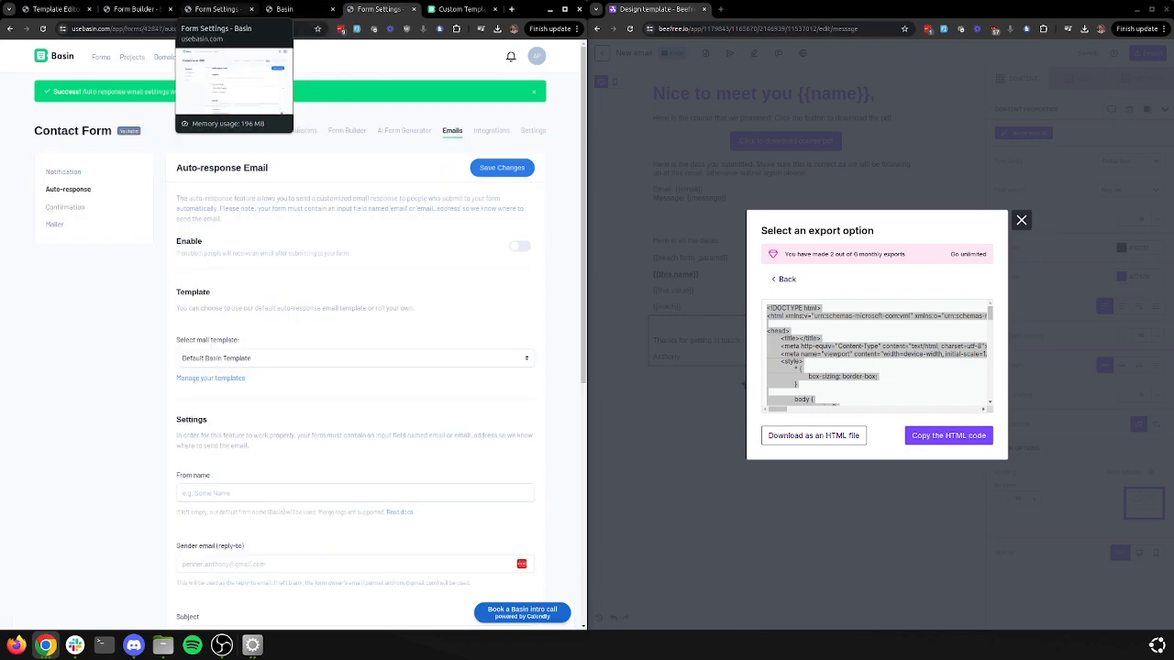
Read the Custom Templates & Merge Tags guide and open the handlebars-helpers repository in a new tab
left_click(461, 9)
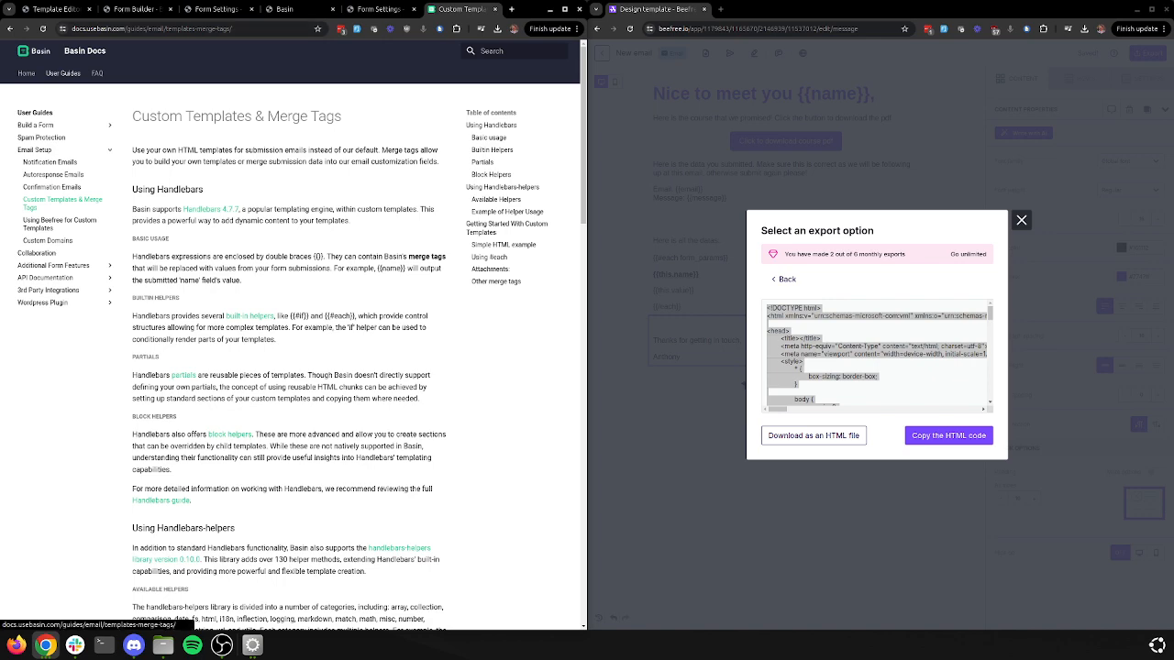
scroll(291, 346, "down", 5)
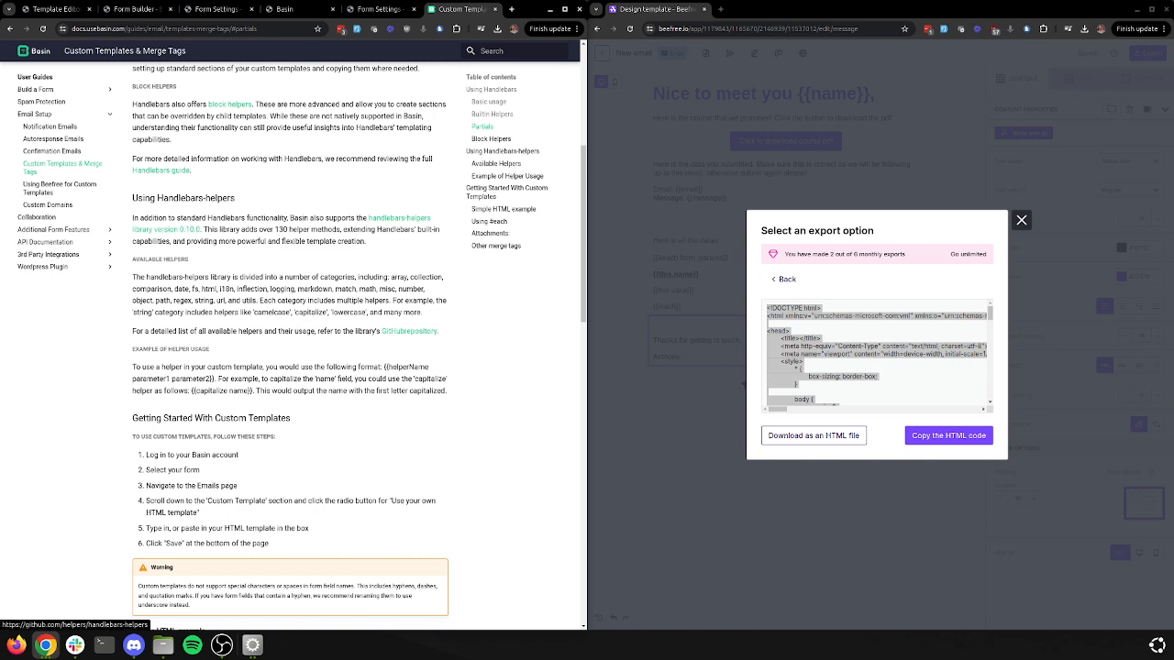
middle_click(409, 331)
left_click(466, 9)
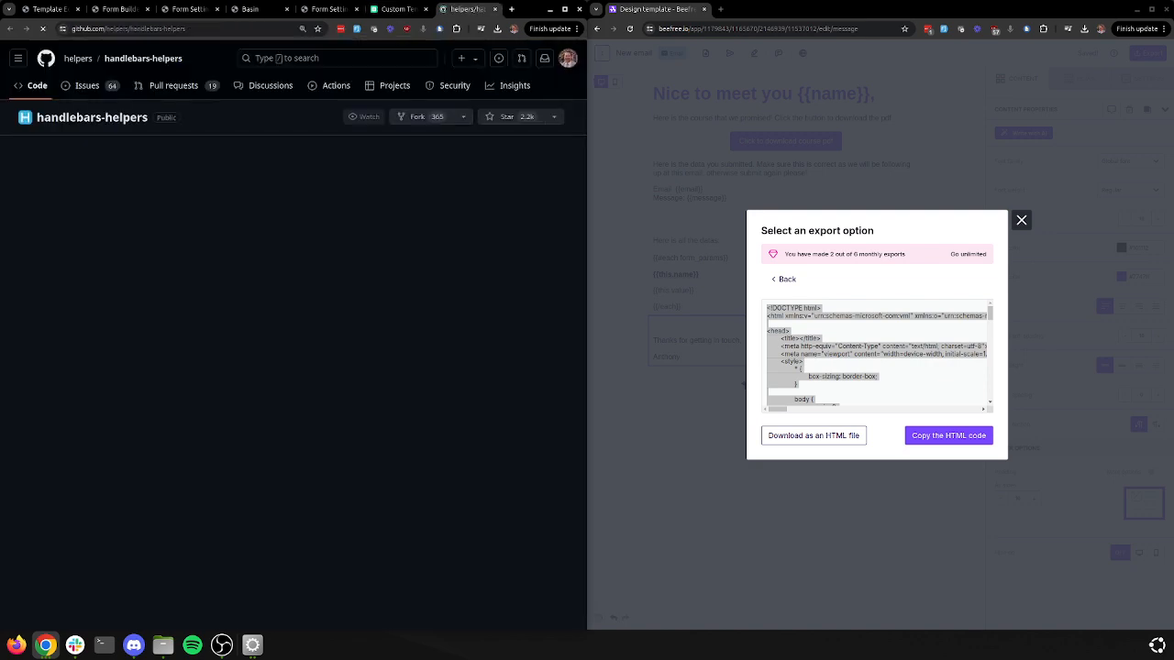
scroll(294, 336, "down", 15)
scroll(294, 336, "up", 6)
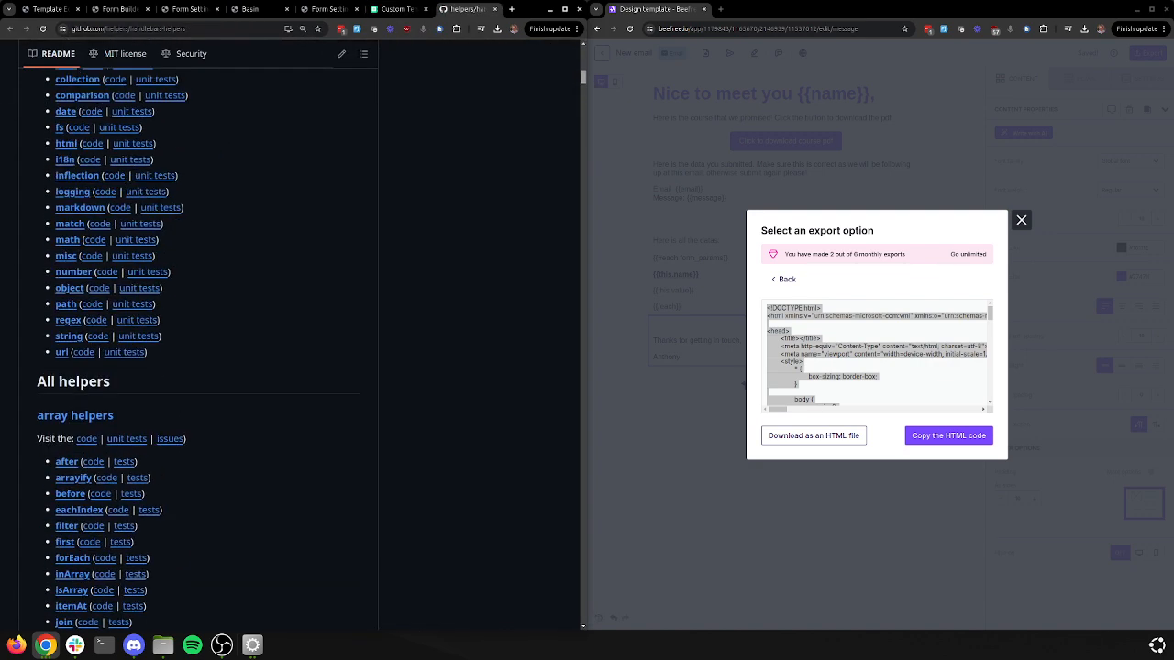
scroll(198, 349, "up", 3)
scroll(198, 349, "down", 5)
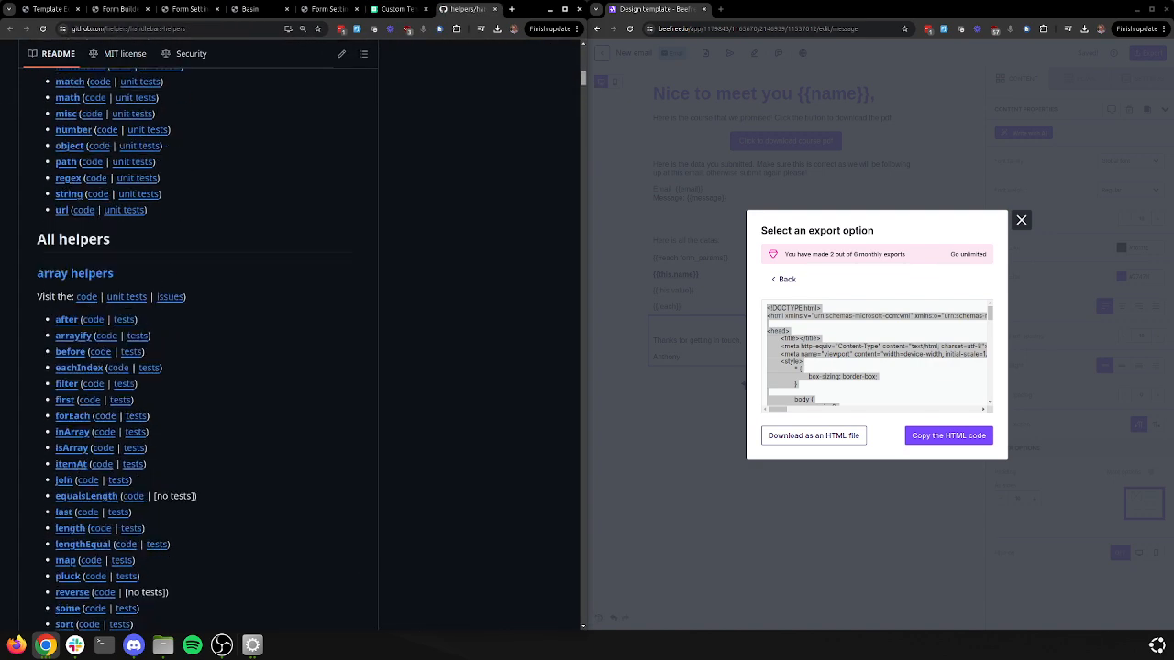
scroll(198, 348, "down", 20)
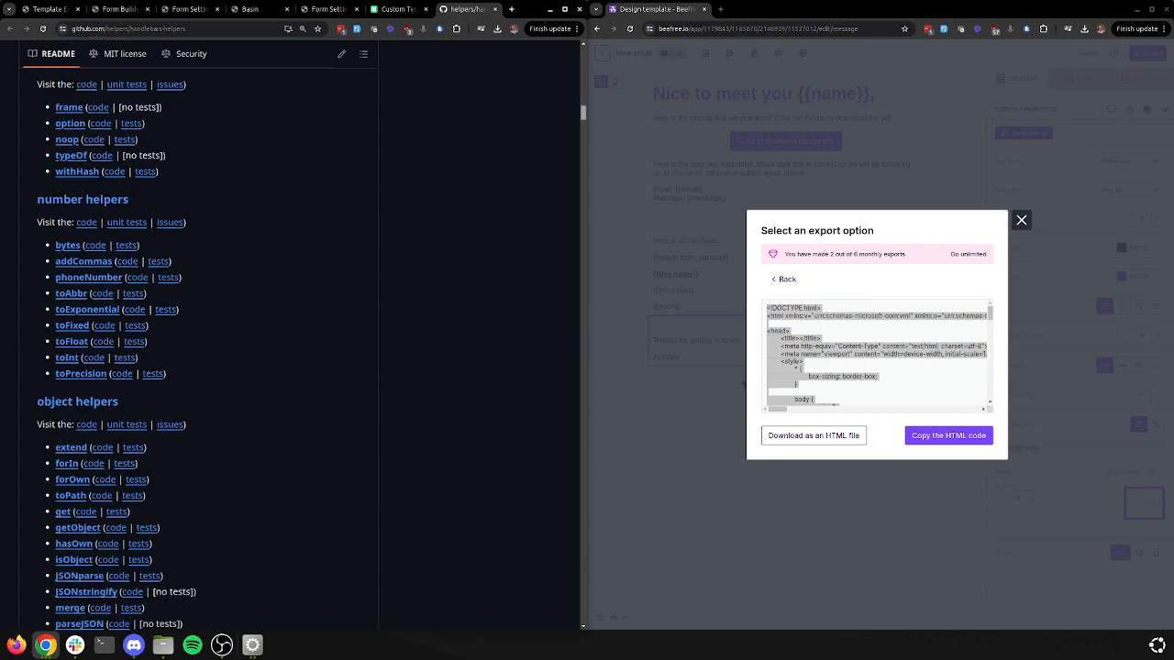
scroll(198, 349, "down", 10)
scroll(198, 349, "down", 10)
scroll(198, 348, "up", 5)
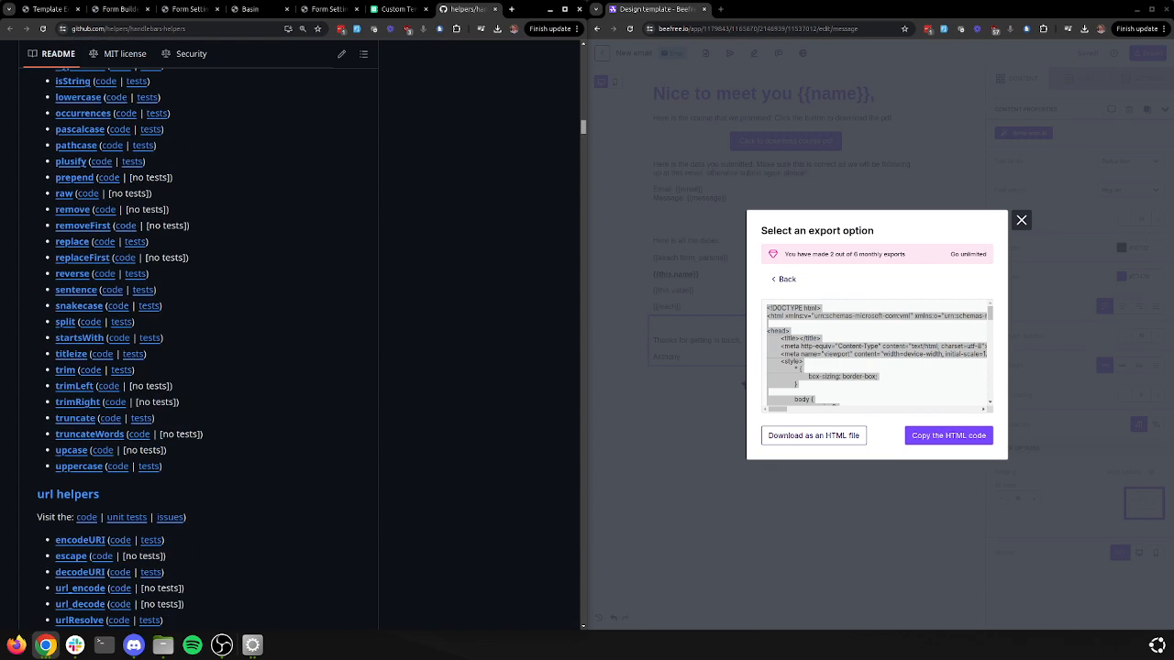
scroll(198, 348, "up", 1)
scroll(198, 348, "up", 20)
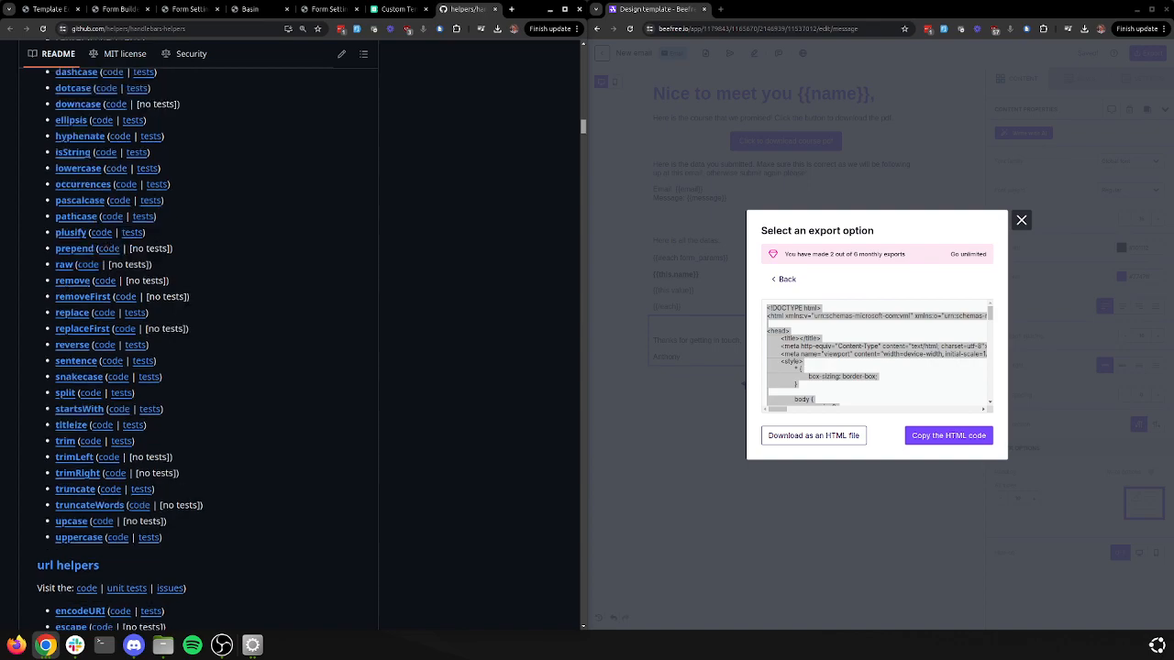
Scroll the Custom Templates guide down to the Other merge tags table, then close Beefree's export dialog
left_click(400, 9)
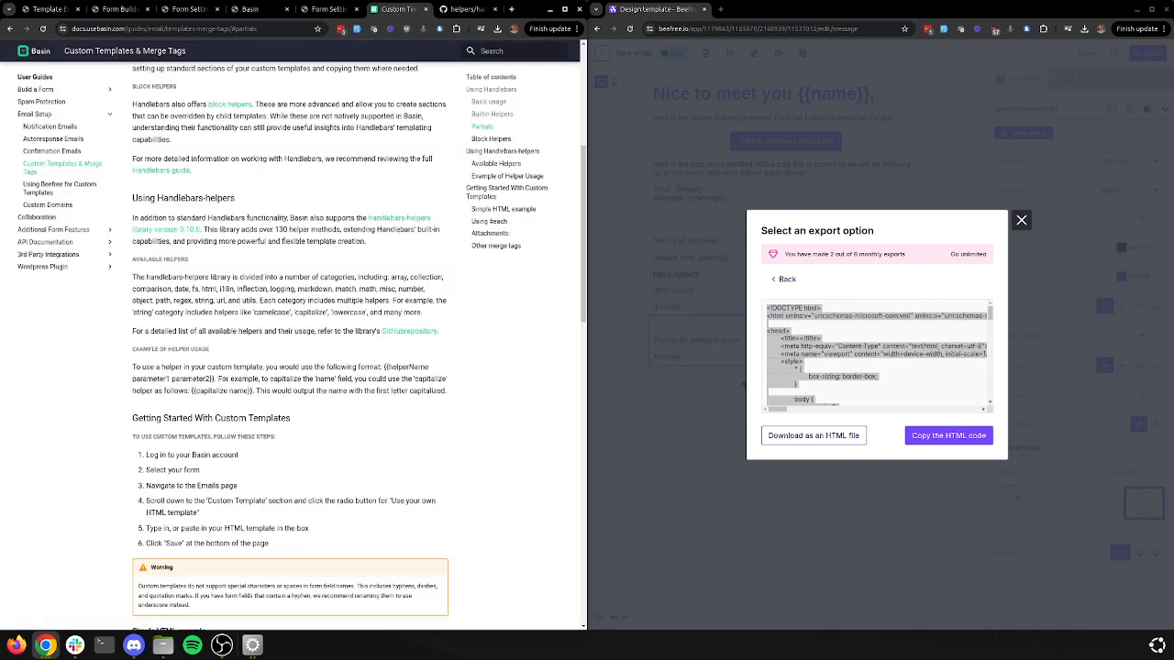
scroll(358, 349, "down", 8)
scroll(289, 349, "down", 6)
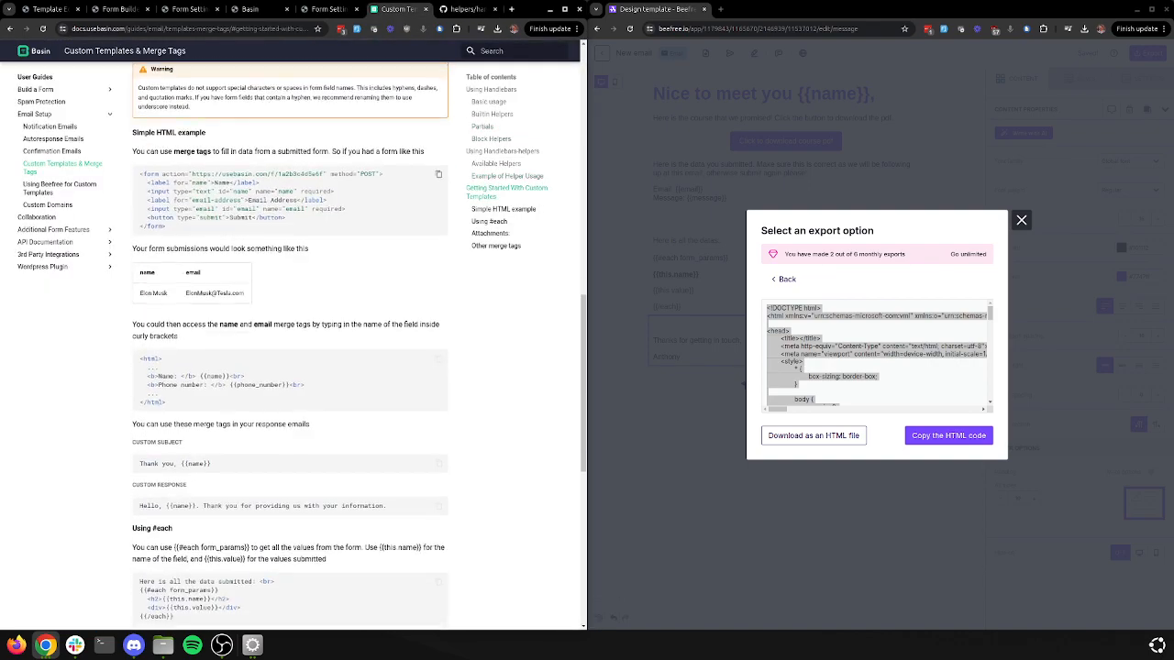
scroll(290, 349, "down", 4)
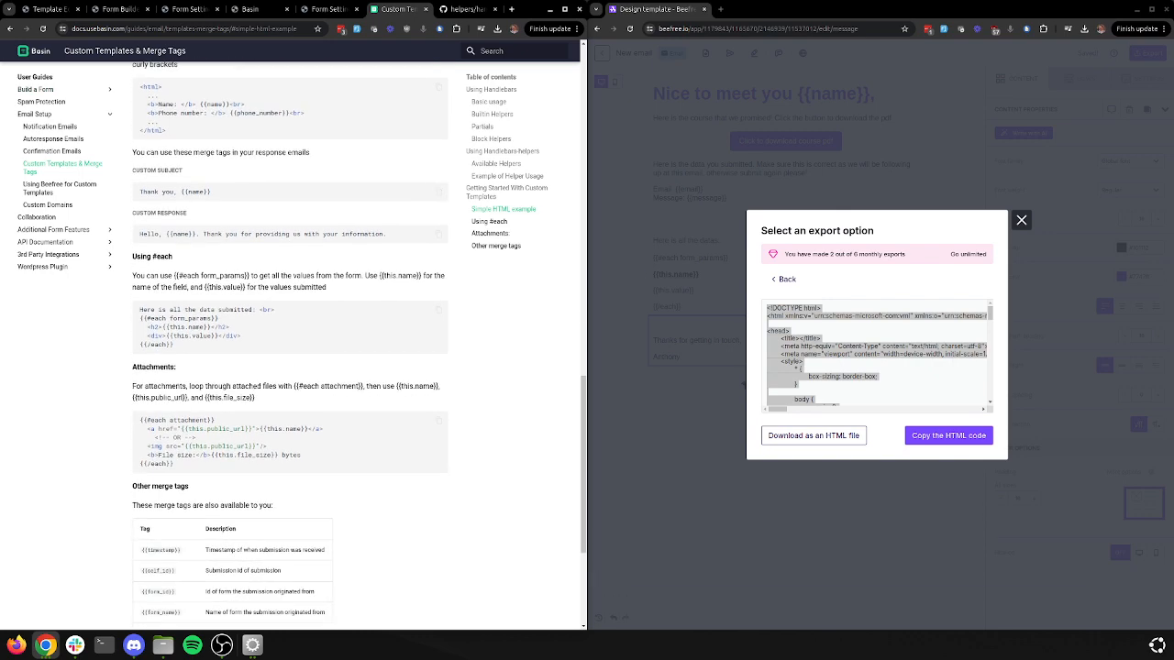
scroll(289, 348, "down", 3)
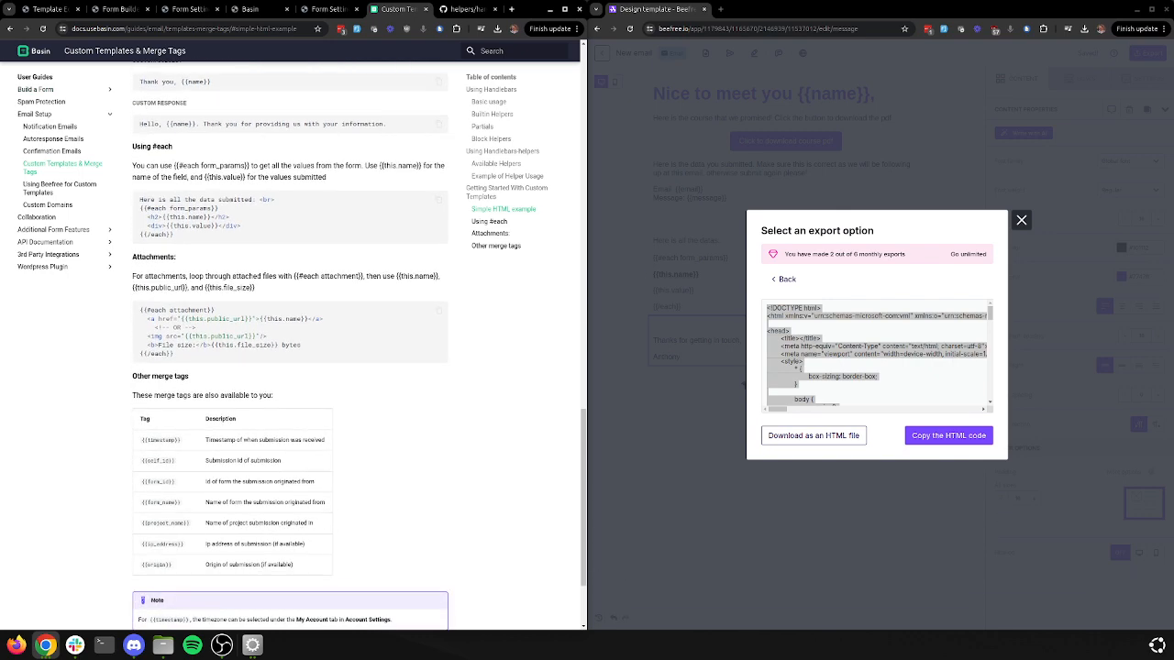
scroll(290, 348, "down", 2)
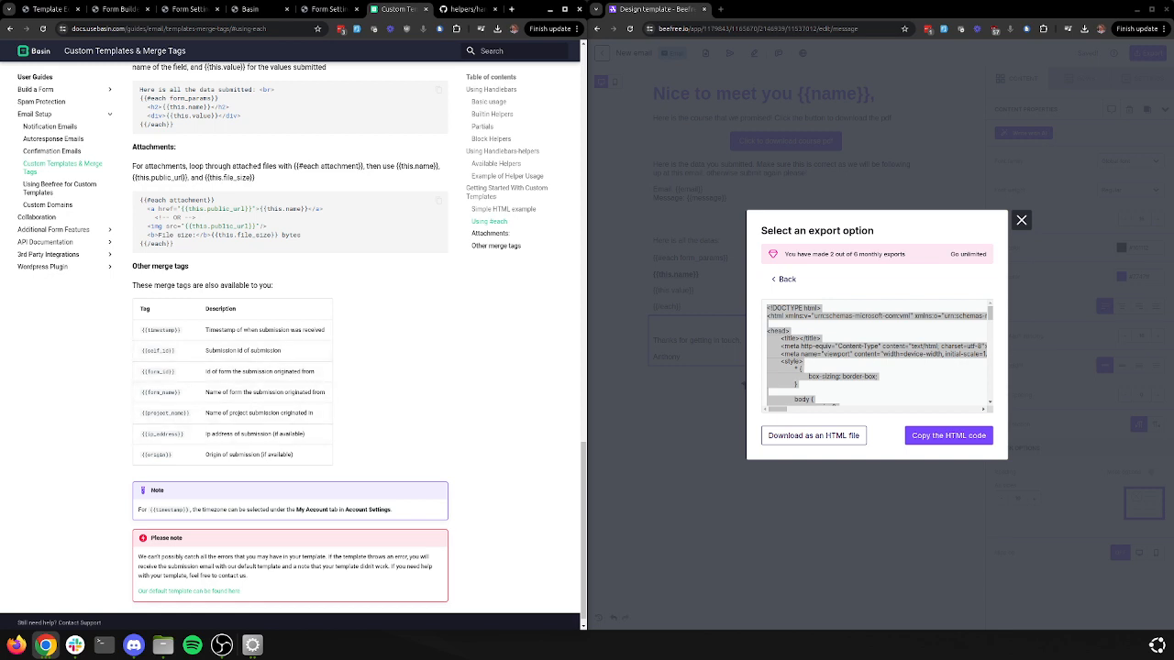
left_click(1022, 220)
Review the test submission, the saved template preview and the Contact Form builder
left_click(329, 9)
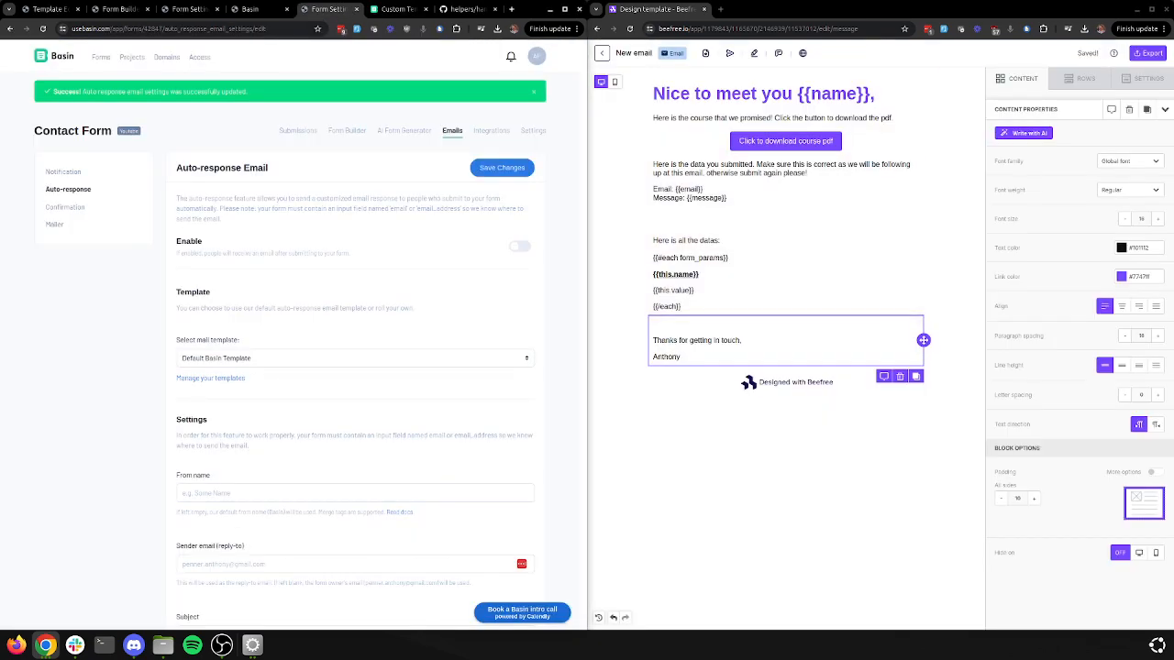
left_click(256, 9)
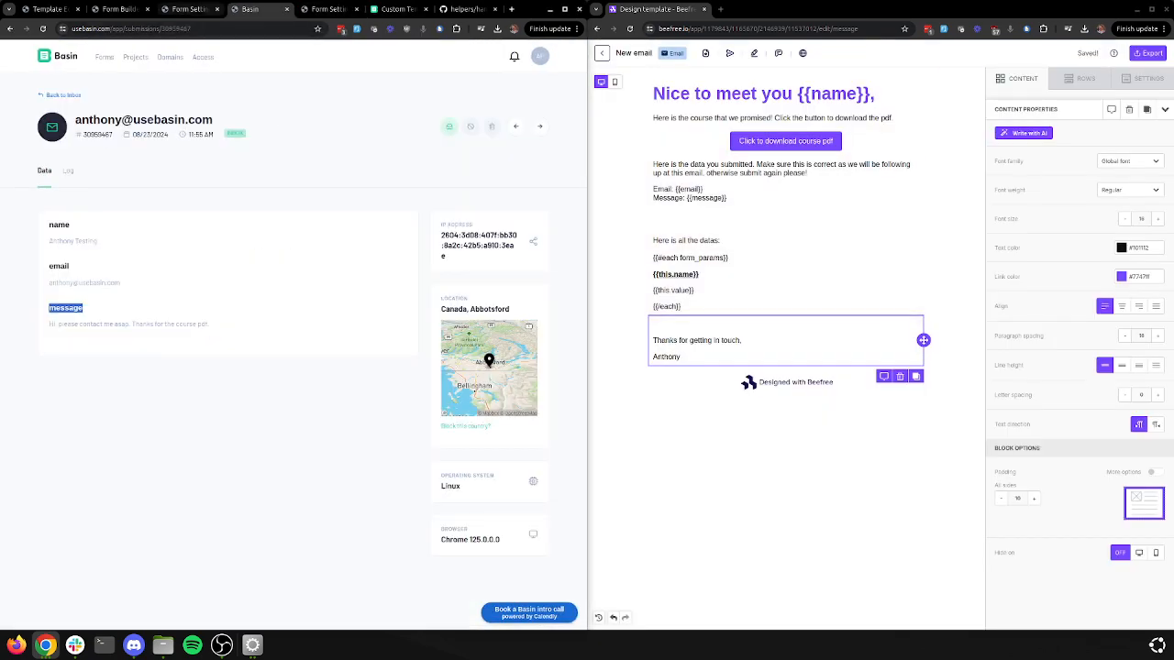
left_click(188, 9)
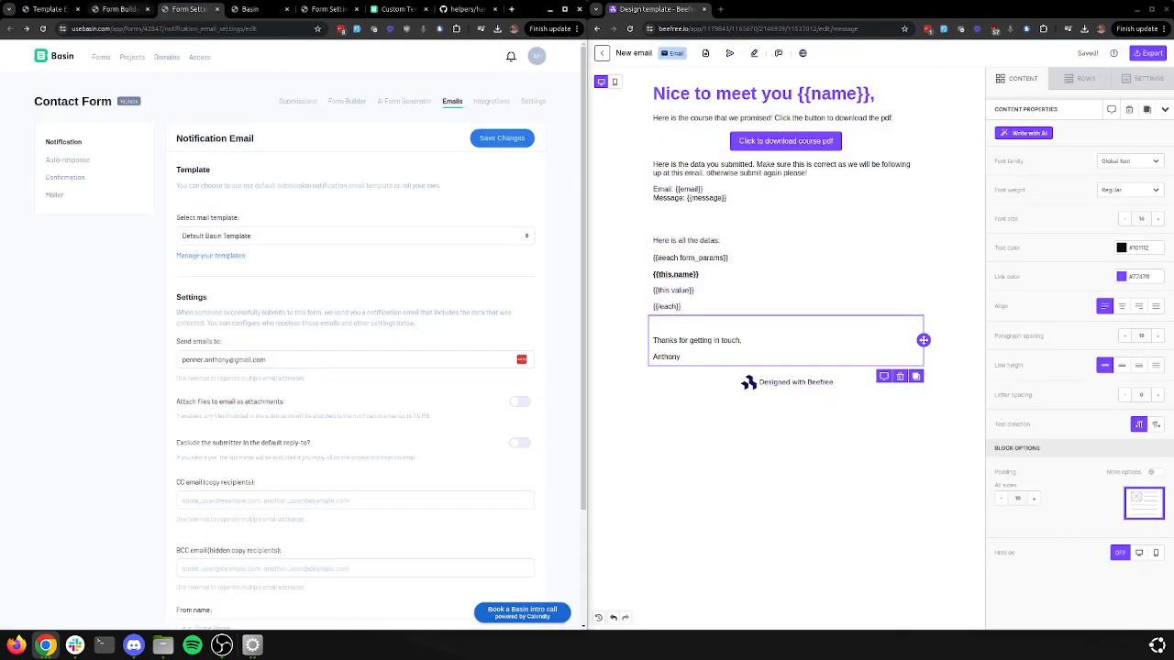
left_click(119, 9)
left_click(47, 9)
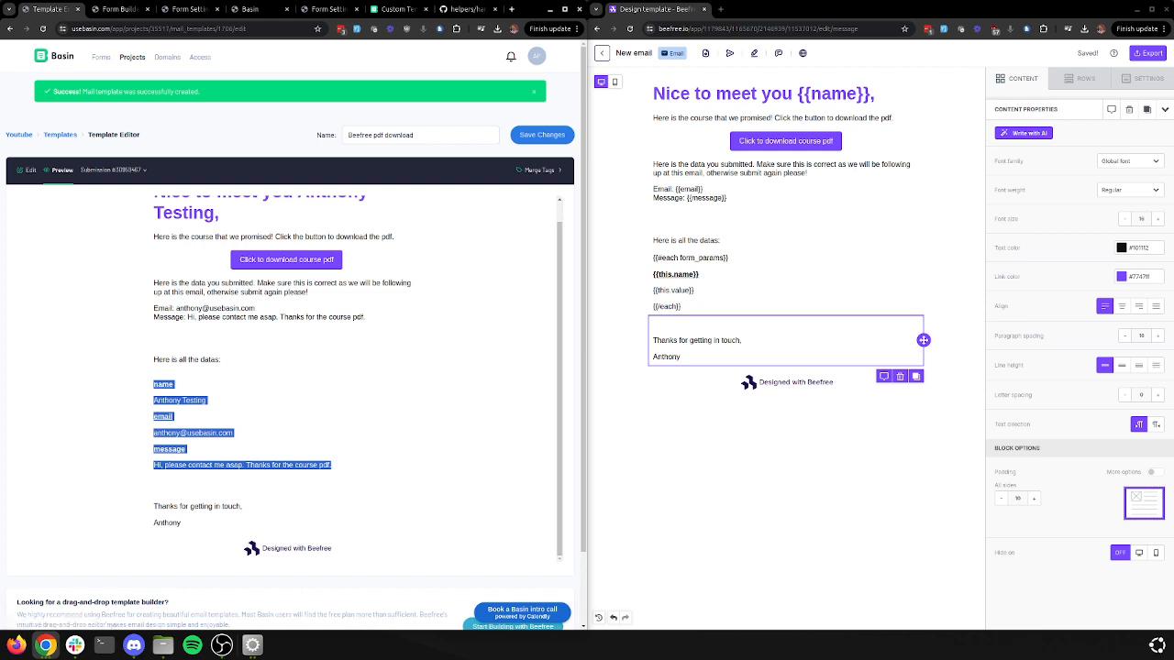
left_click(119, 9)
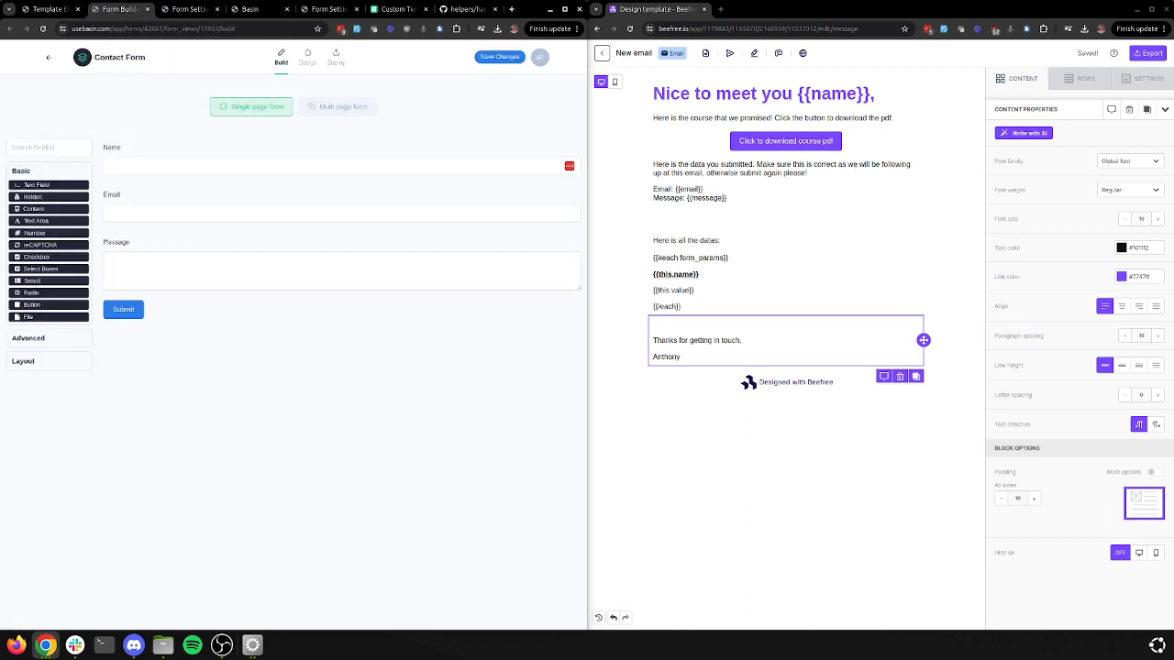
Open the Contact Form's Emails > Auto-response settings
left_click(49, 57)
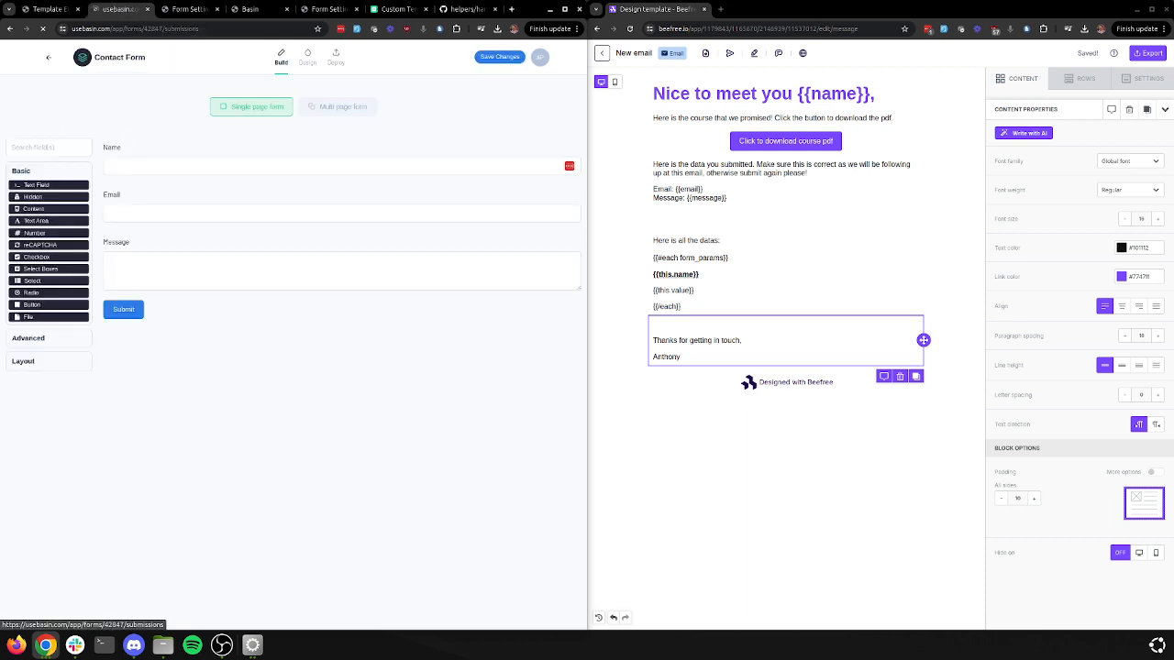
left_click(454, 101)
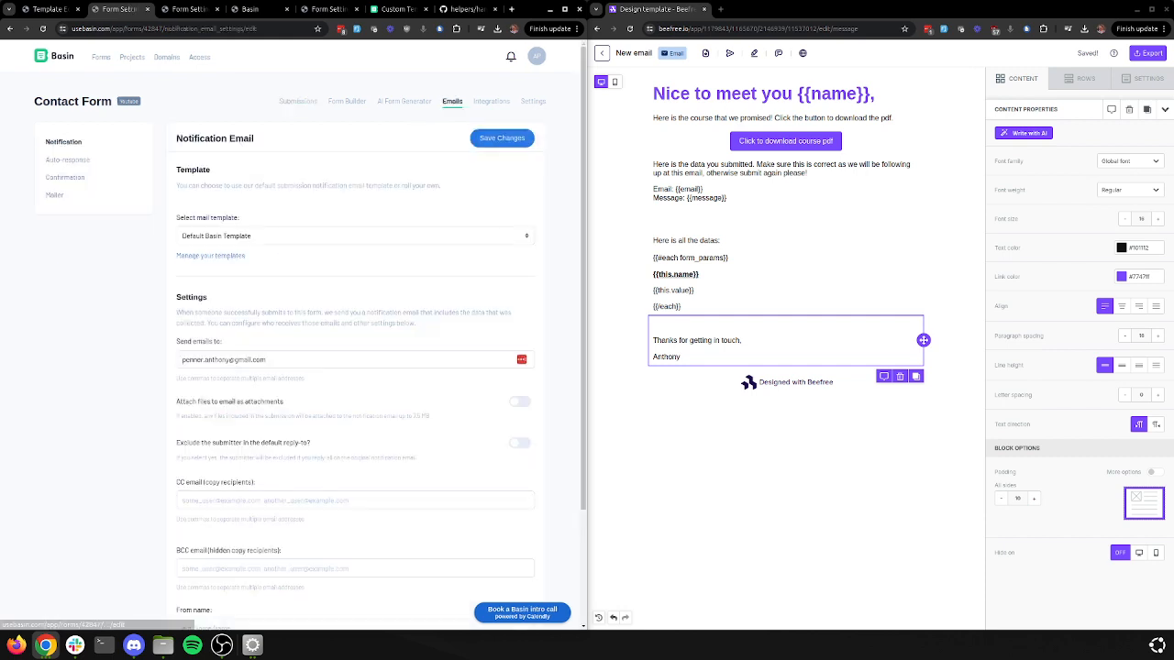
left_click(68, 160)
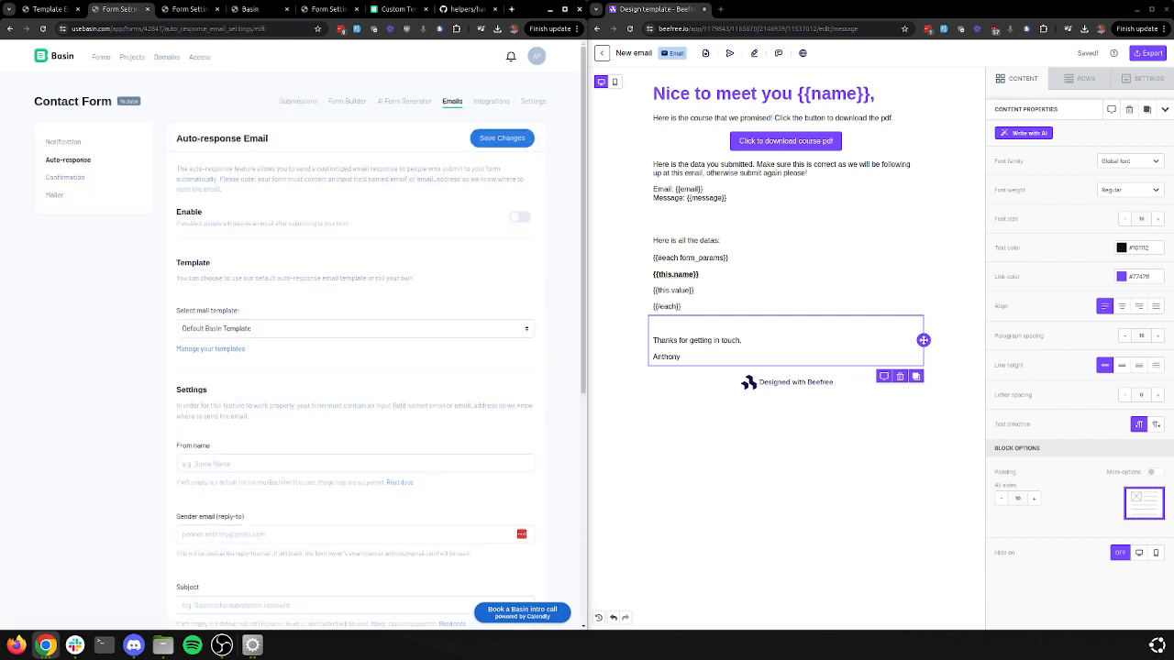
Set the auto-response mail template to 'Beefree pdf download' and save the settings
left_click(353, 329)
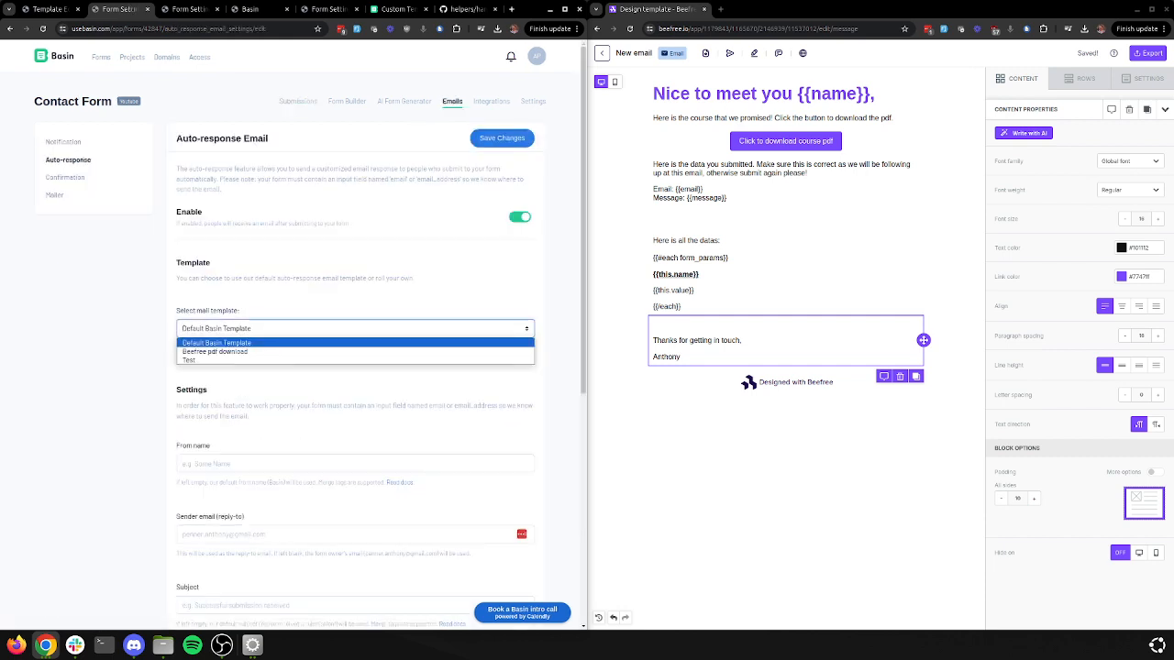
left_click(211, 354)
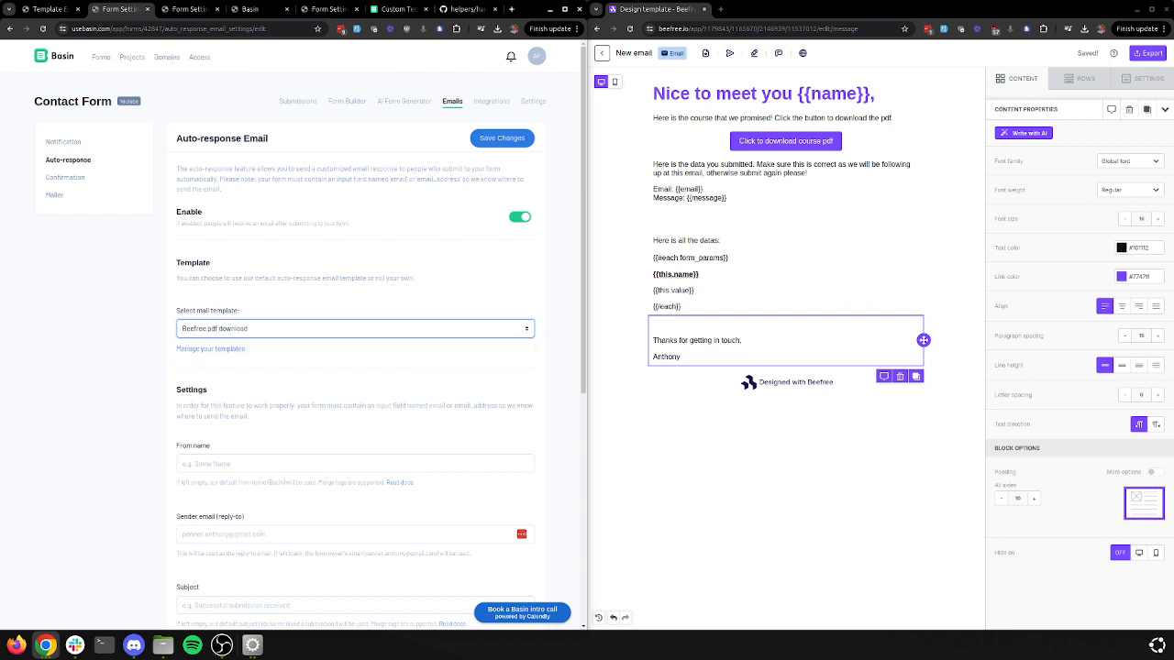
left_click(502, 138)
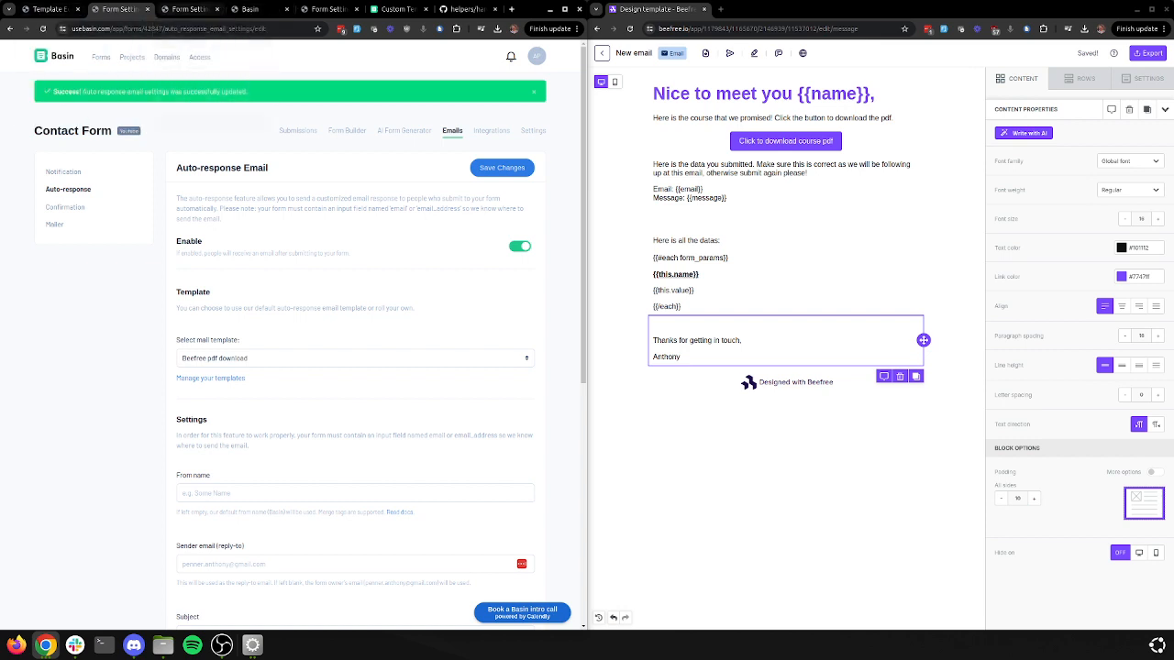
left_click(346, 130)
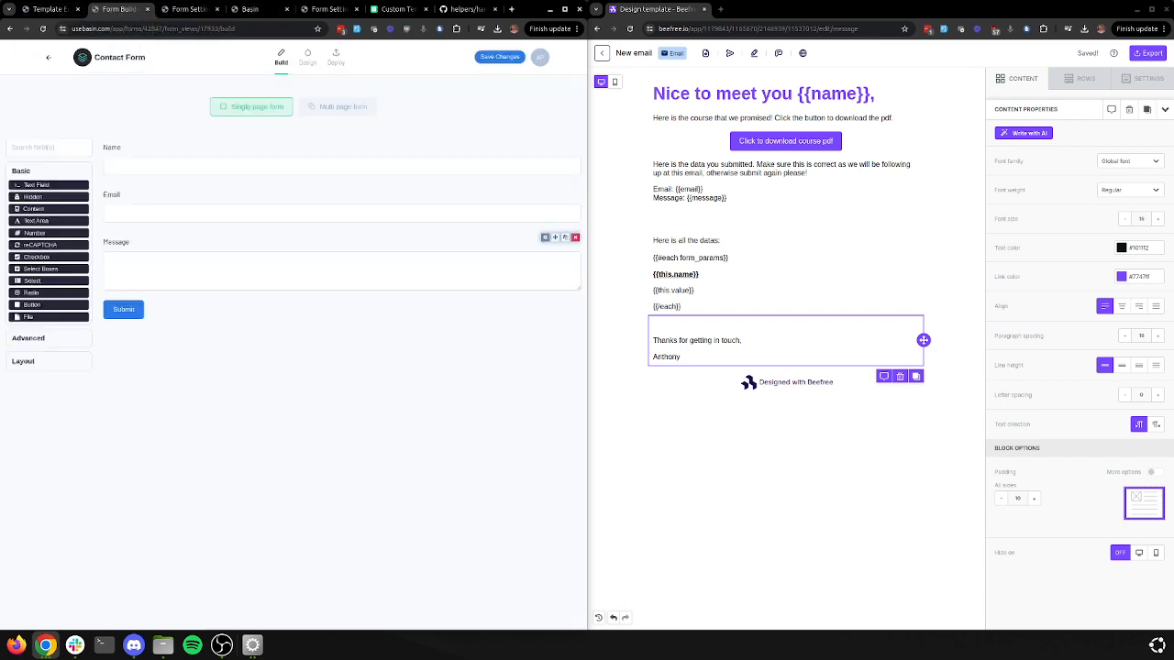
In the form preview, enter the sender's name, correcting a typo
left_click(307, 57)
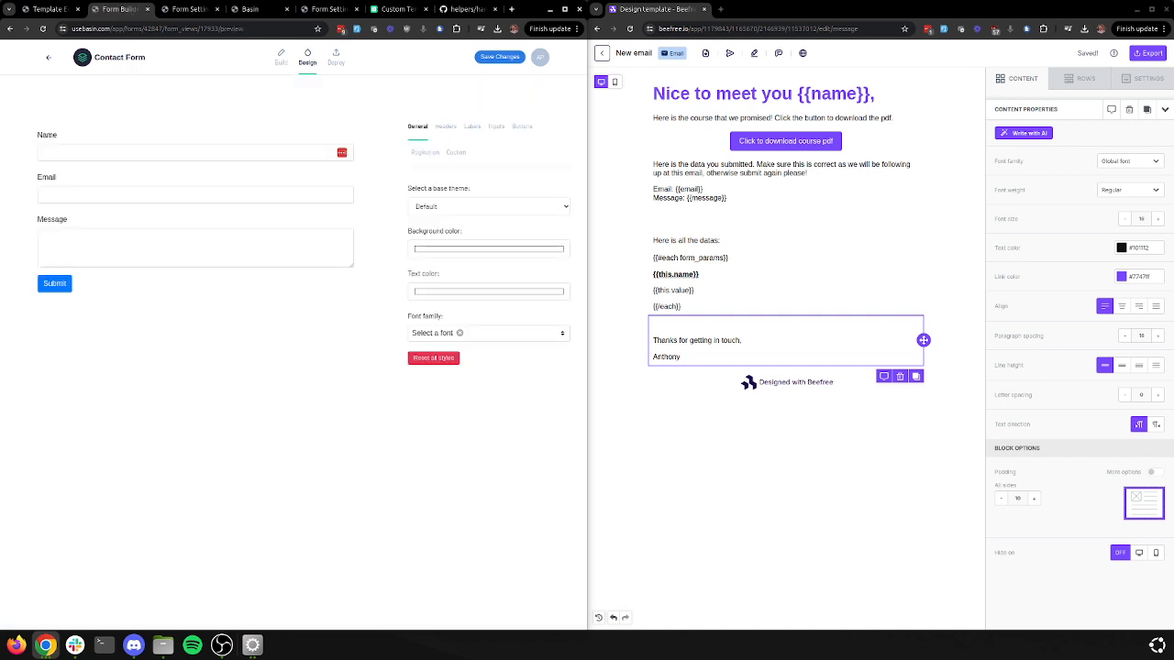
left_click(184, 153)
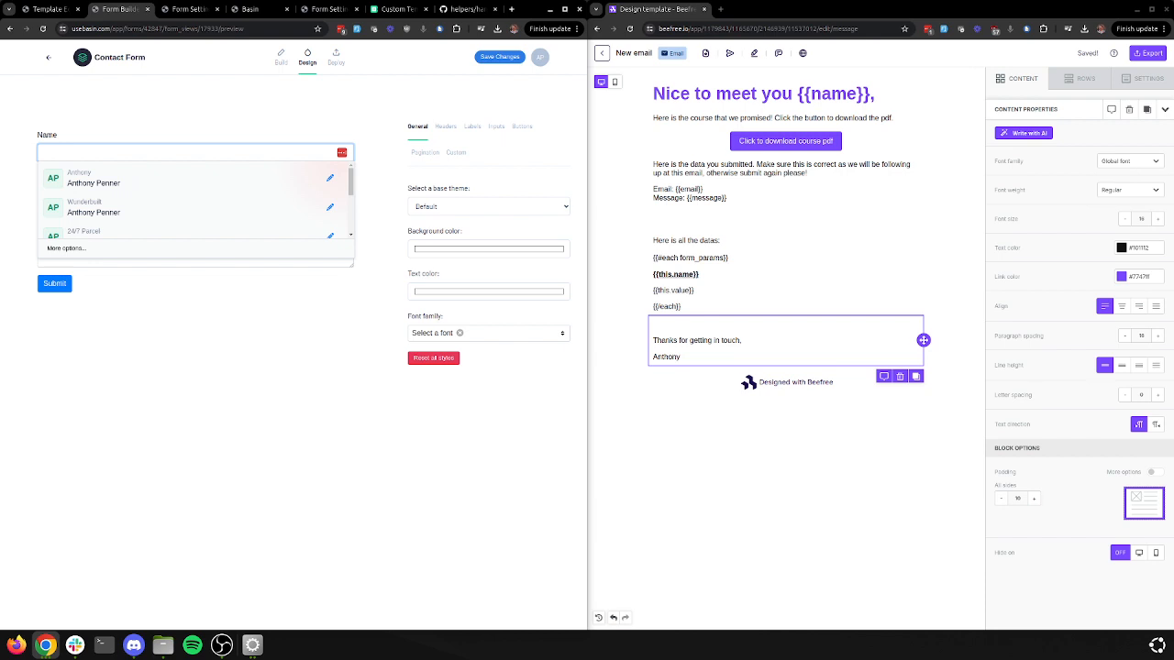
type("Tyon")
key("Tab")
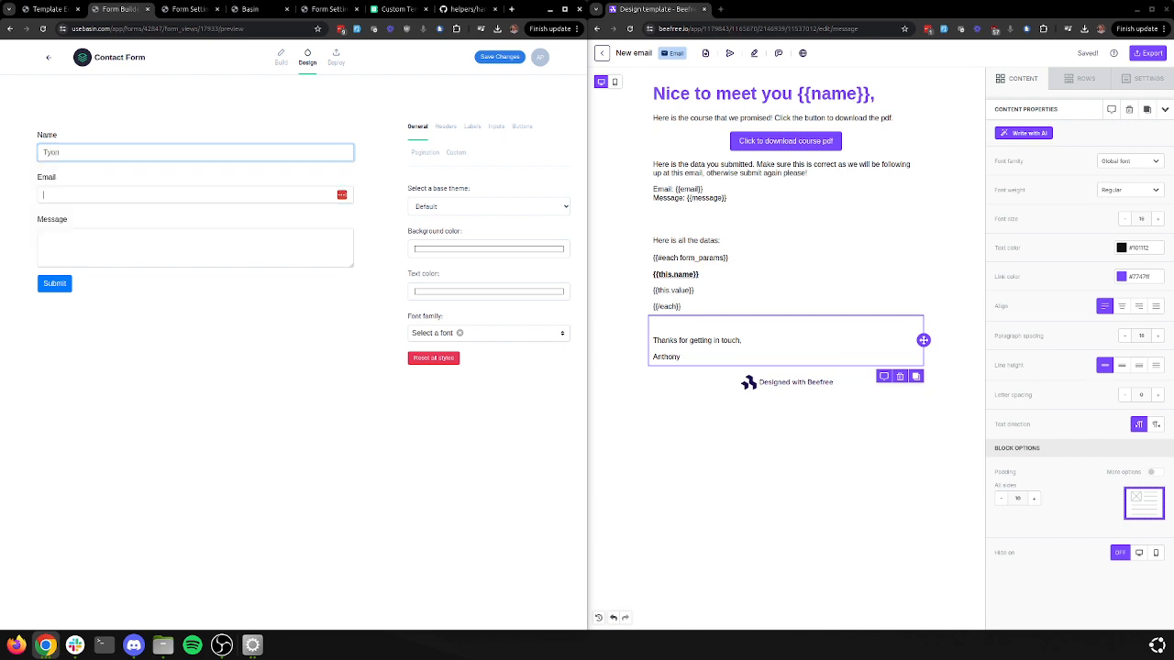
key("shift+Tab")
type("Tony")
key("Tab")
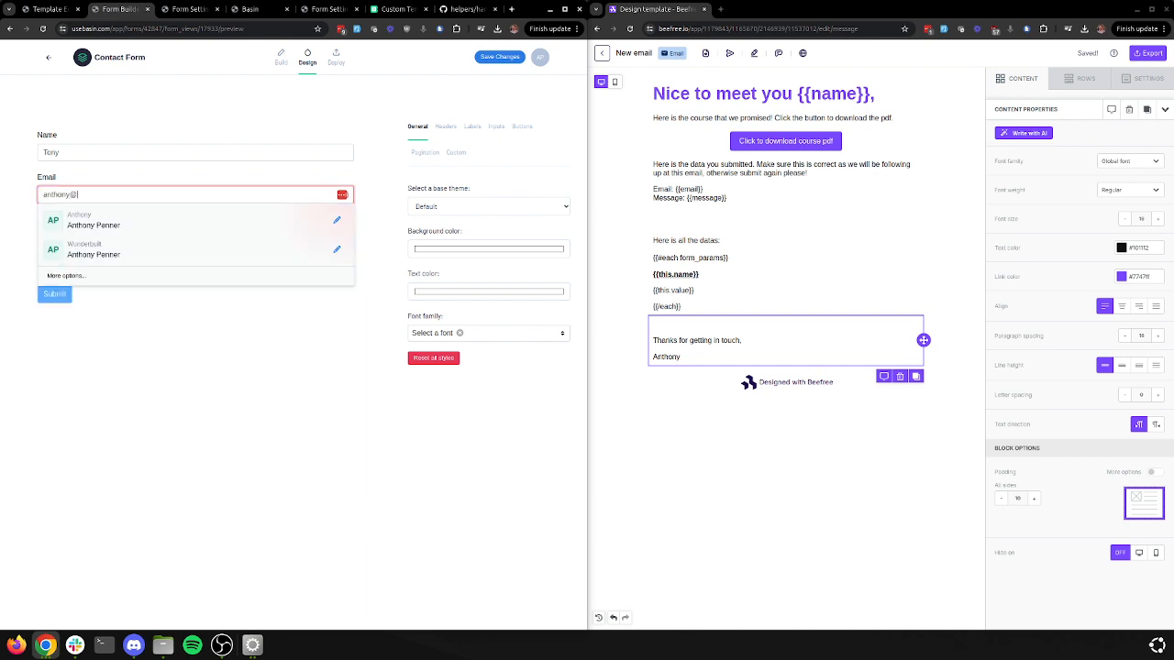
Enter the sender's email and the message 'Hi, please follow up', then submit the form
key("Tab")
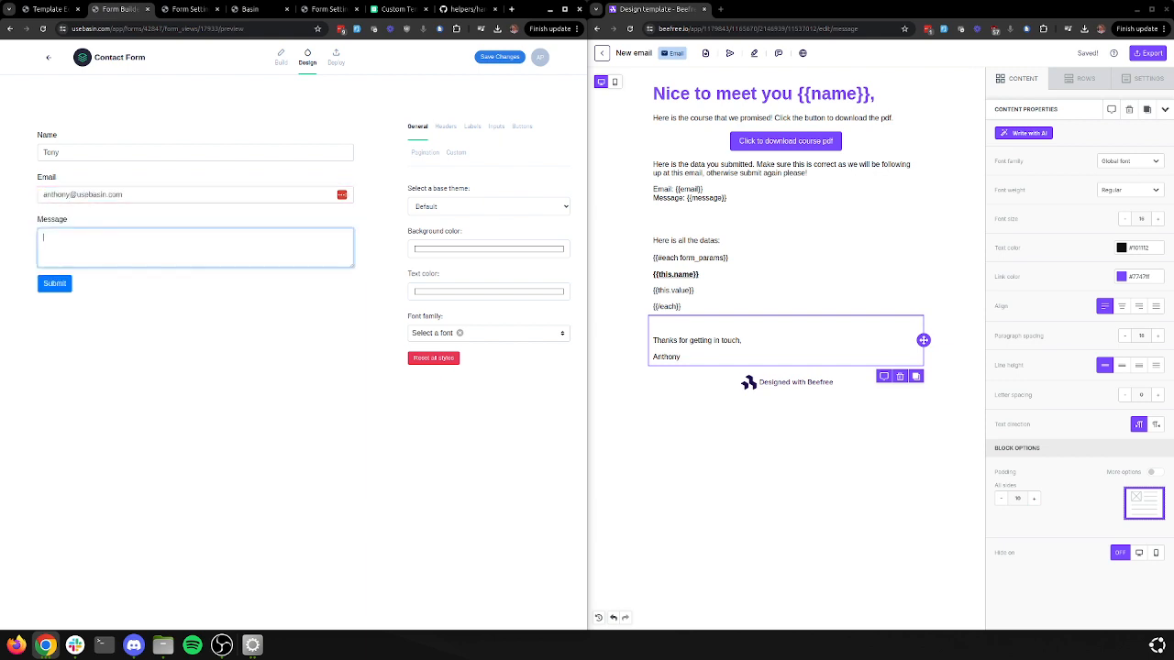
type("Hi, please follow up")
key("Tab")
key("Return")
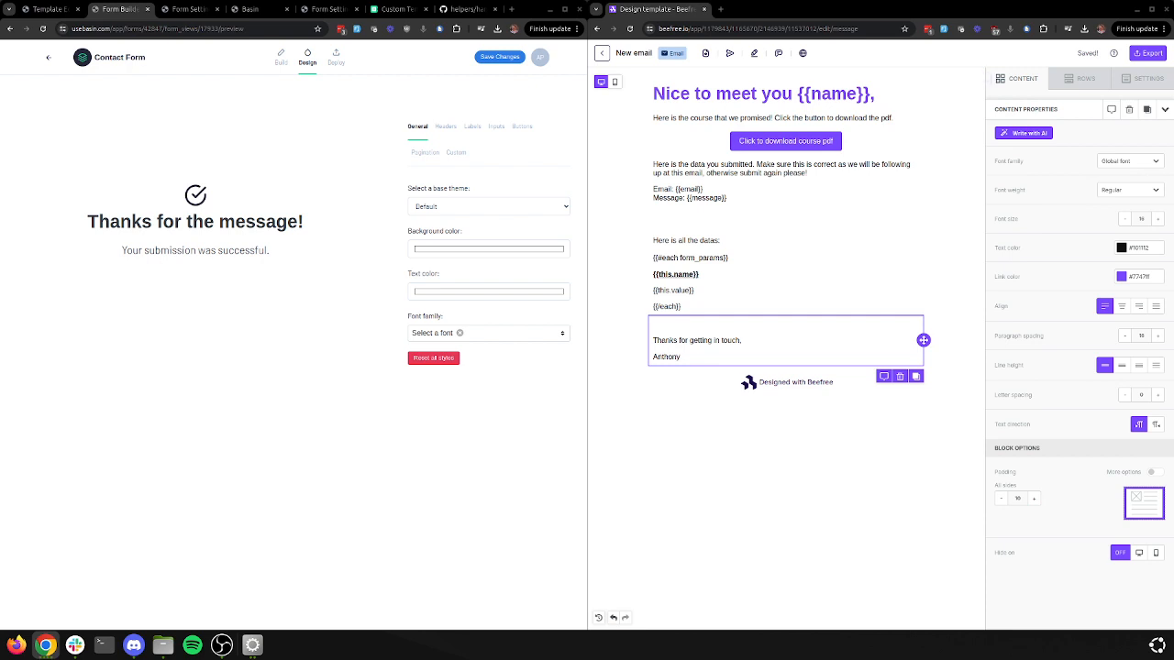
left_click_drag(1173, 61, 461, 72)
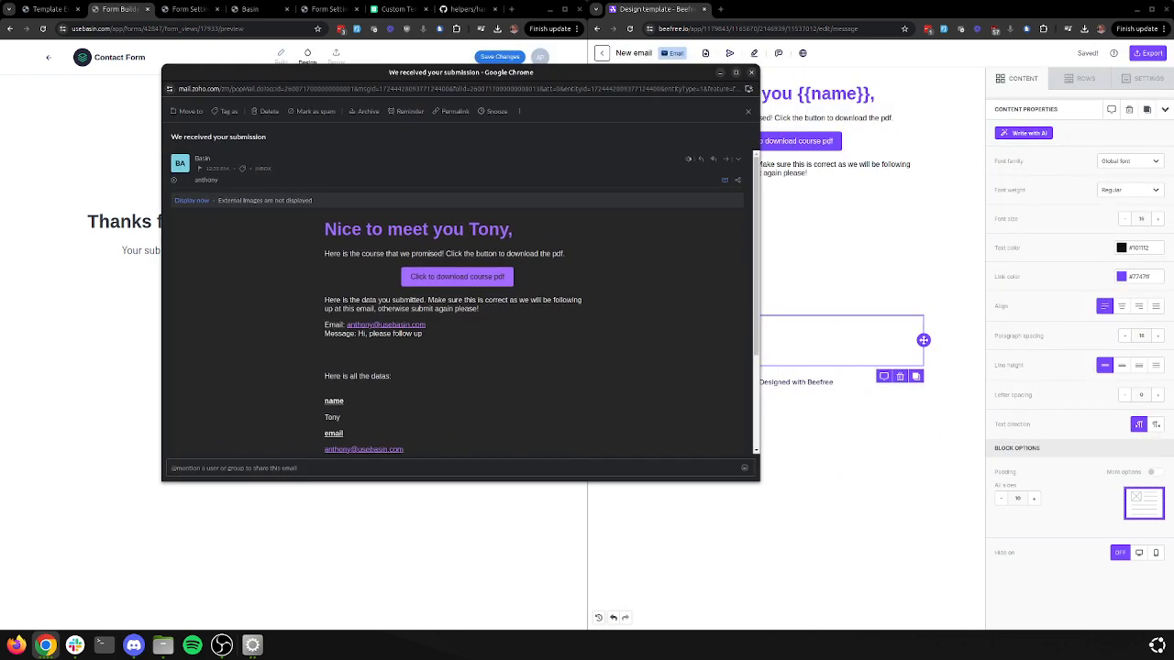
left_click_drag(760, 480, 902, 597)
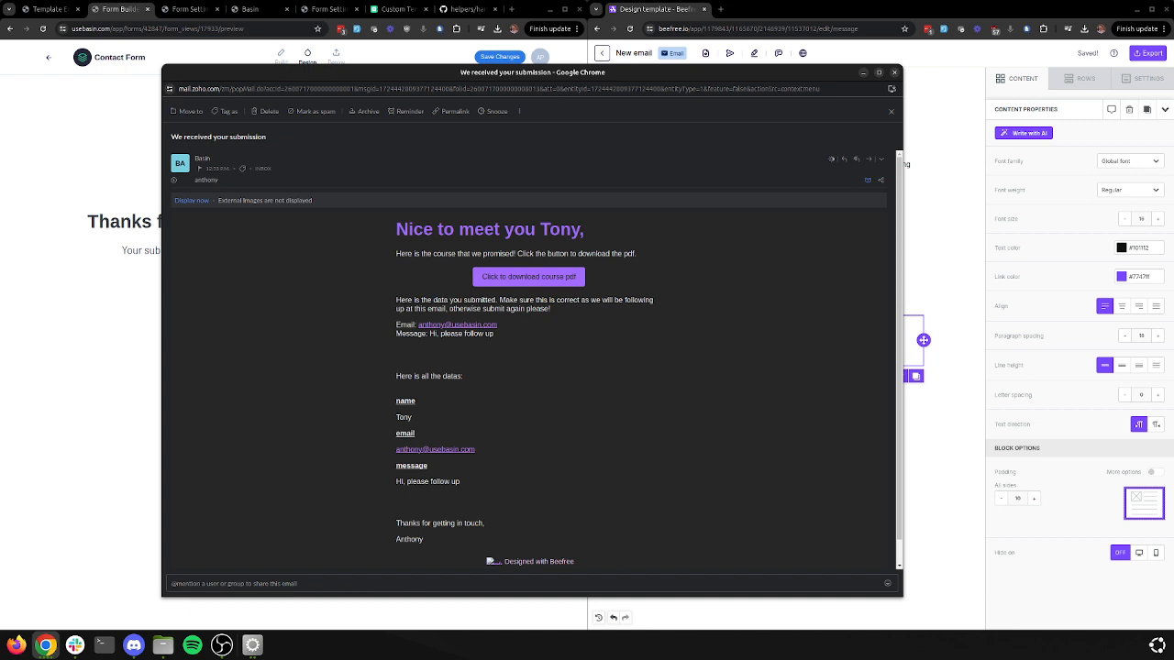
scroll(535, 358, "down", 1)
scroll(536, 358, "up", 1)
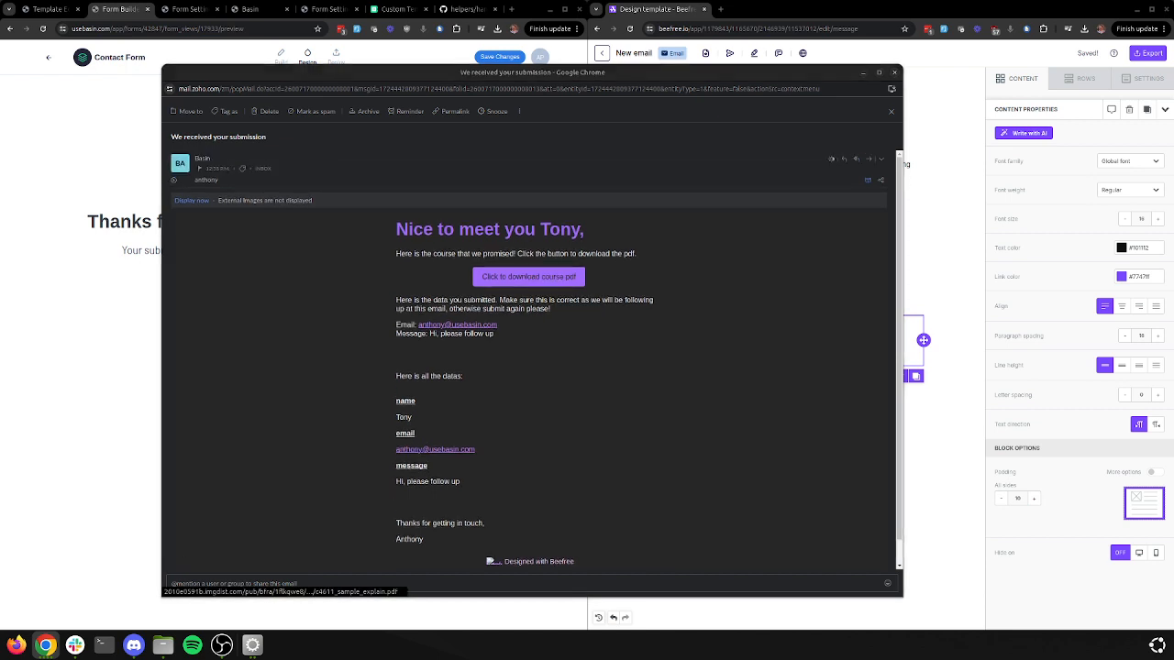
left_click_drag(496, 112, 371, 108)
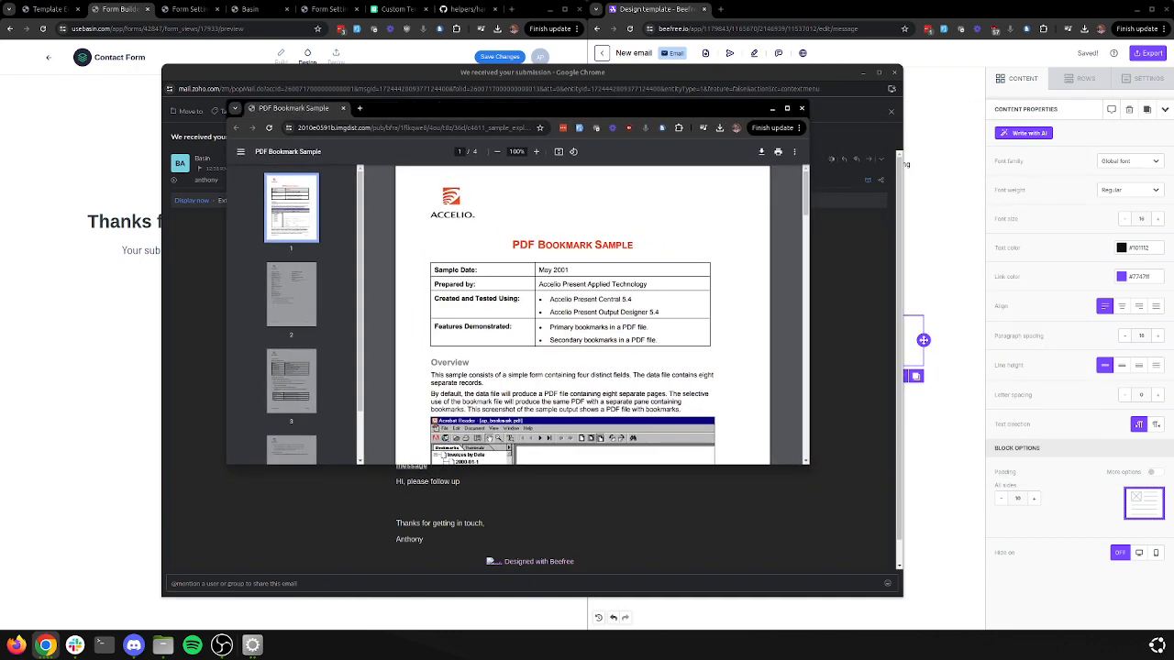
left_click(343, 108)
left_click(894, 71)
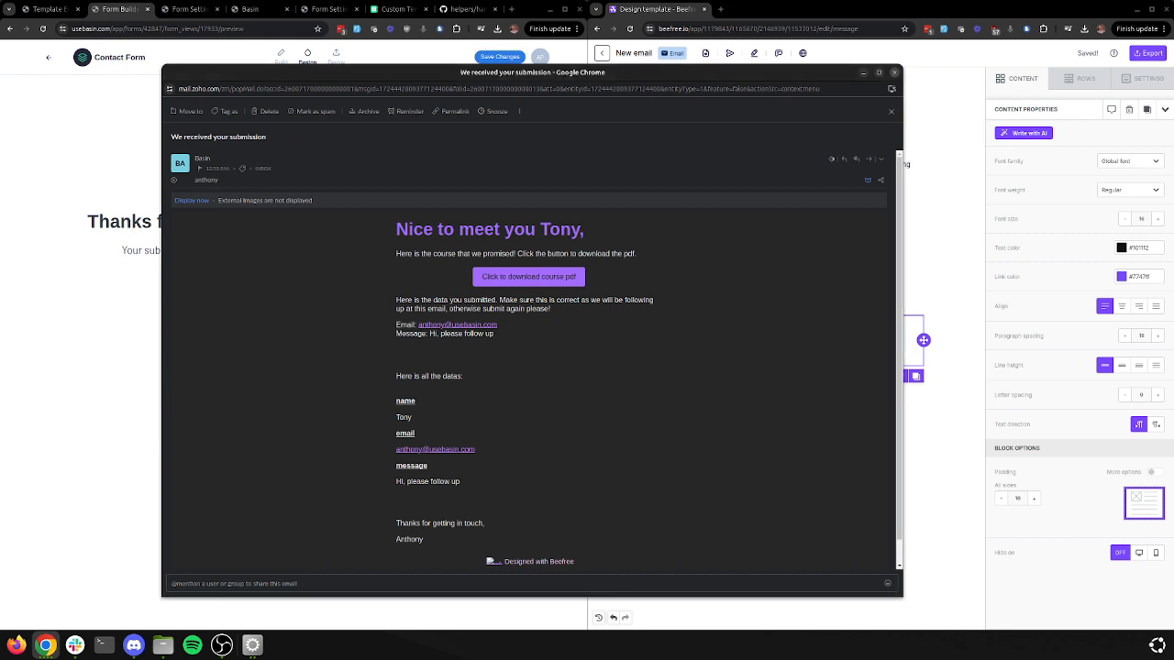